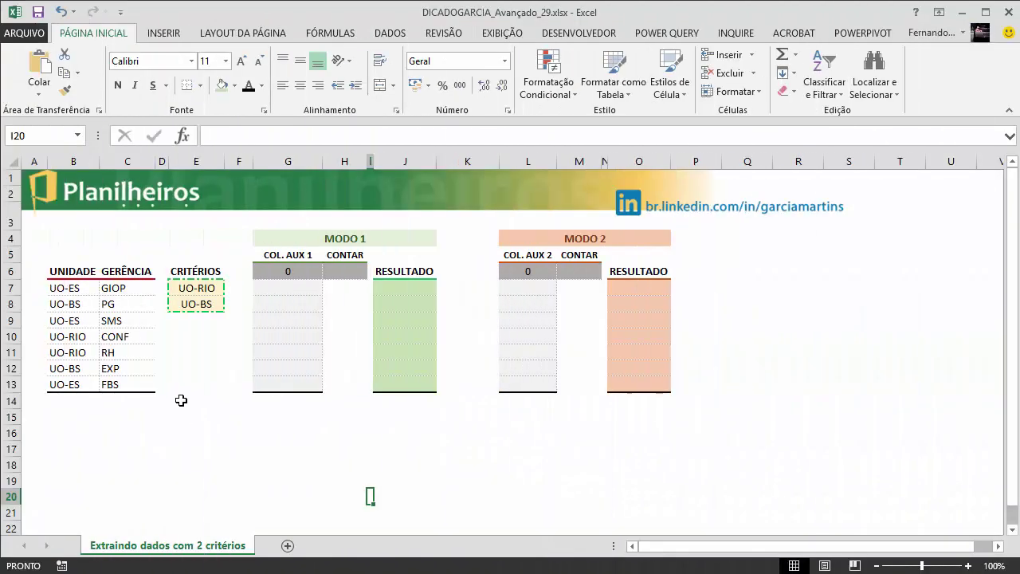
click(185, 405)
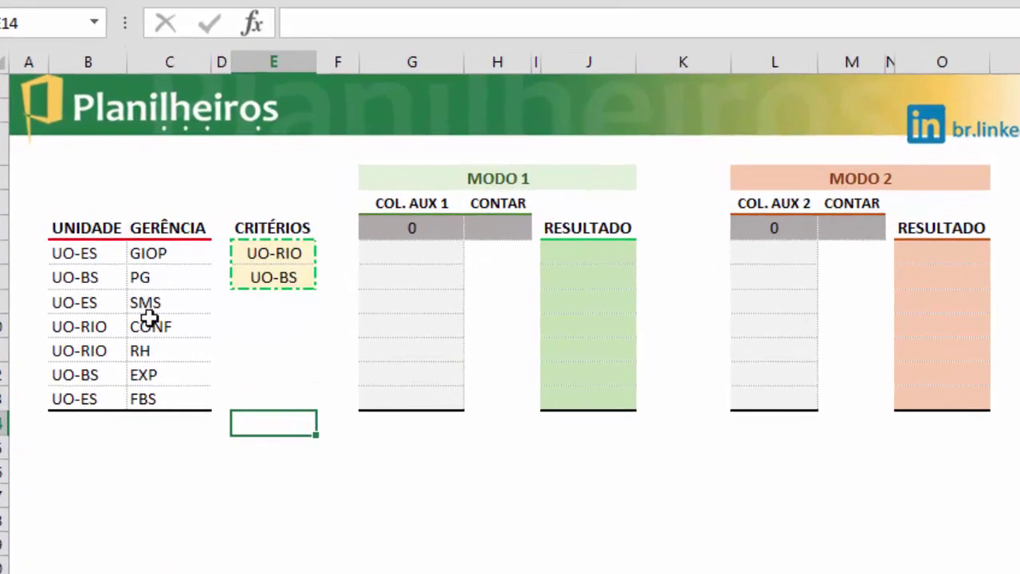
drag(76, 250, 87, 401)
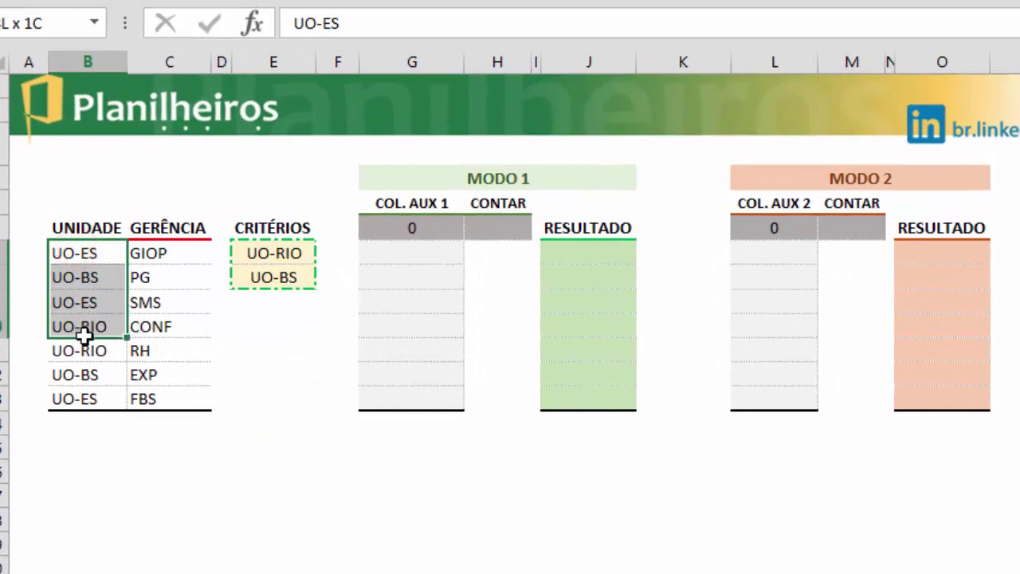
click(101, 253)
click(94, 277)
click(91, 326)
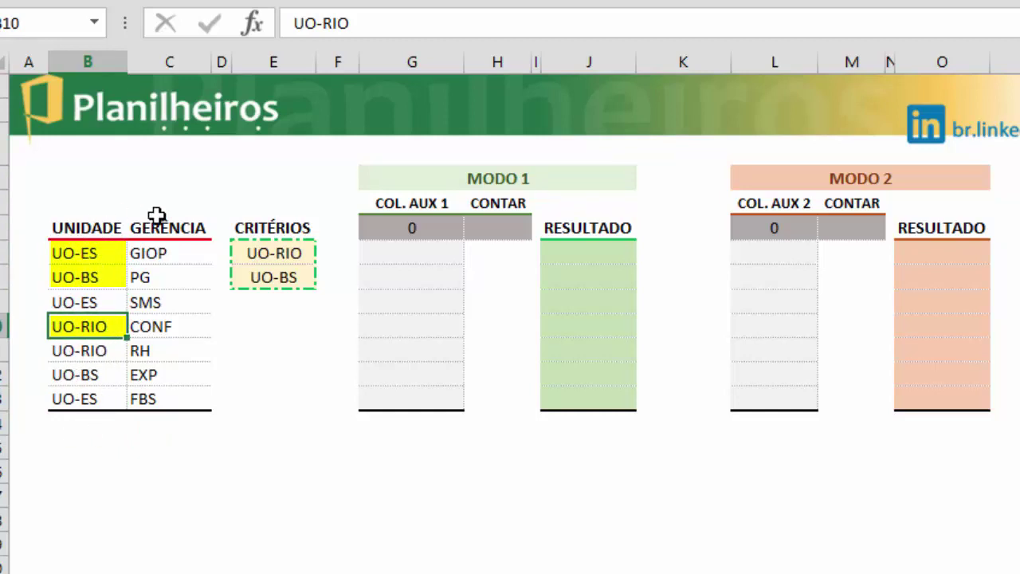
click(173, 255)
key(ctrl+shift+Down)
click(173, 277)
click(159, 302)
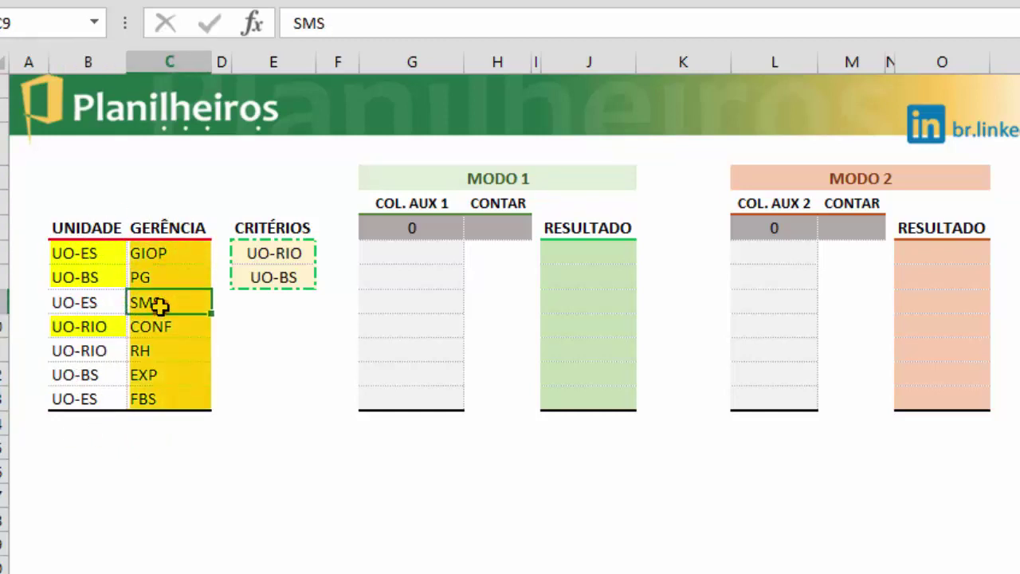
click(160, 326)
click(162, 349)
click(161, 373)
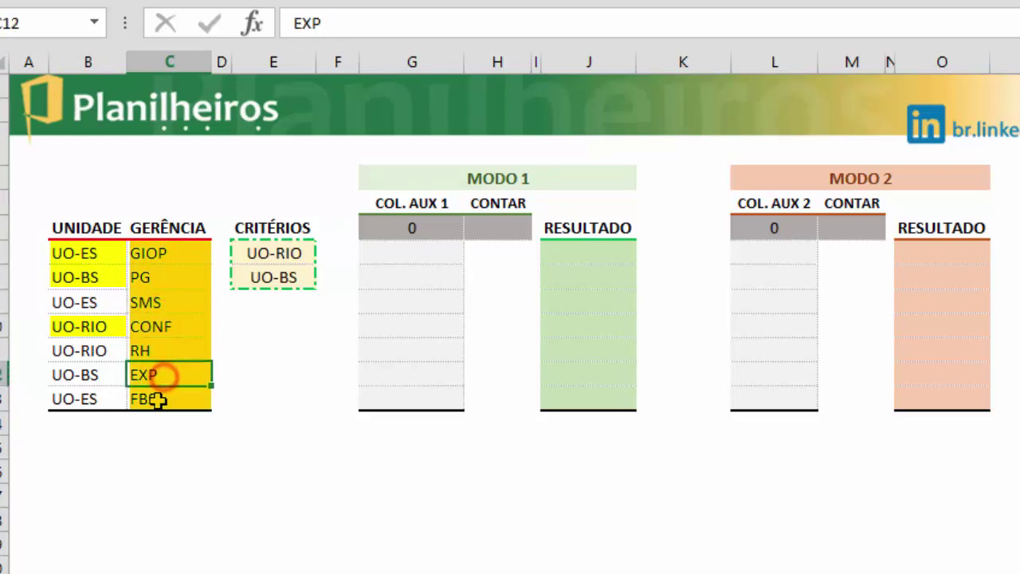
click(159, 398)
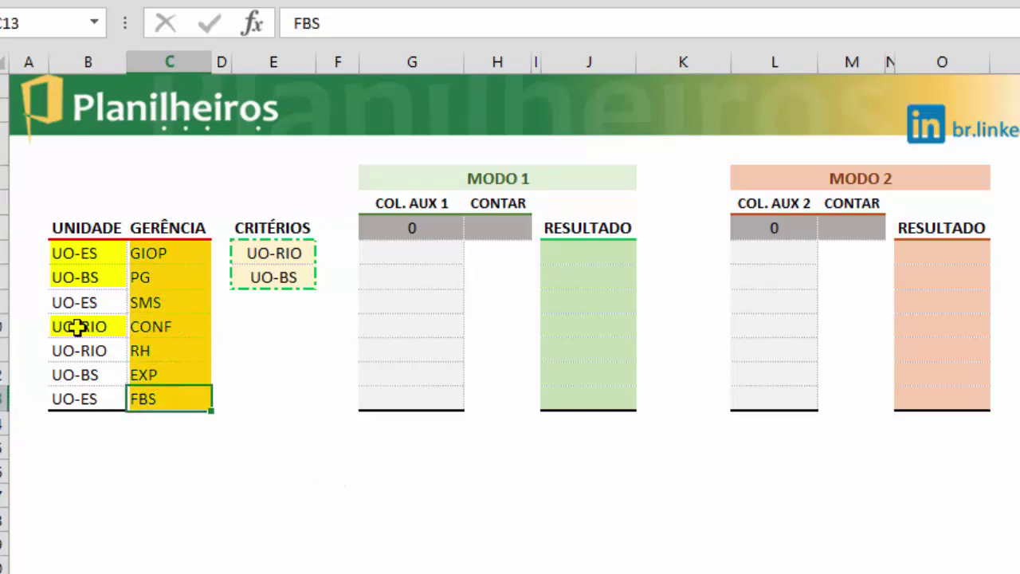
click(268, 248)
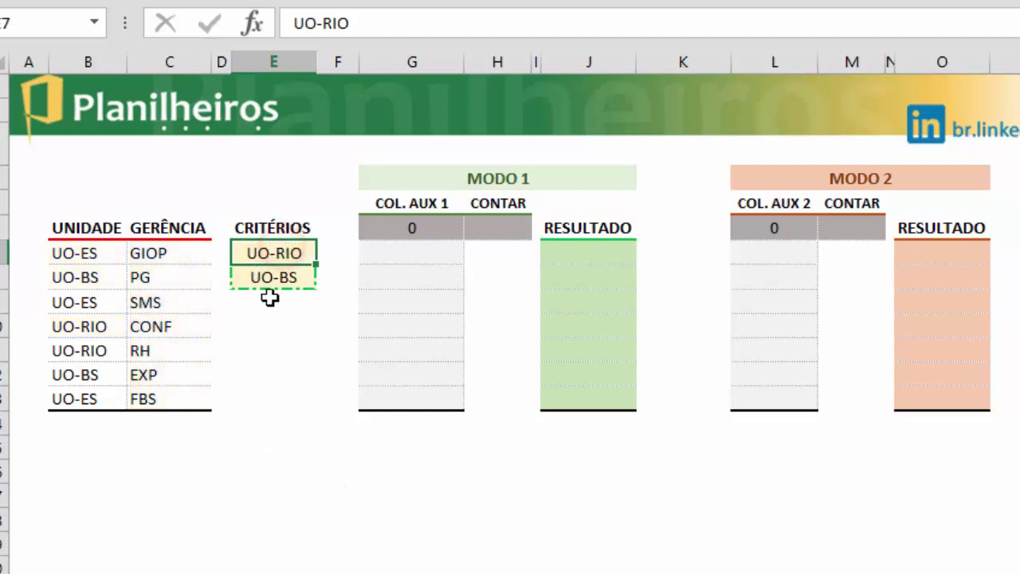
click(271, 276)
click(269, 252)
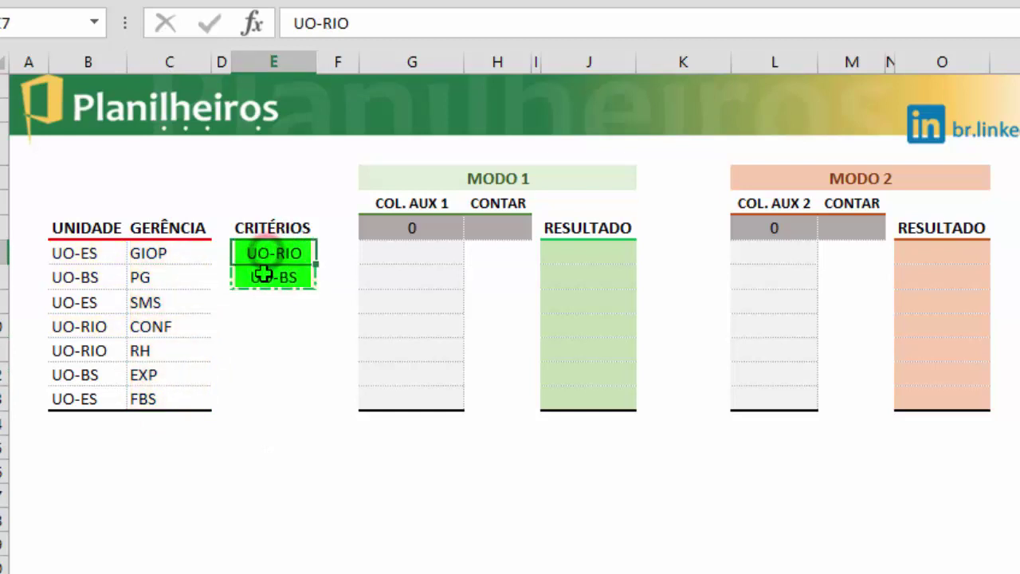
click(268, 275)
drag(580, 254, 585, 403)
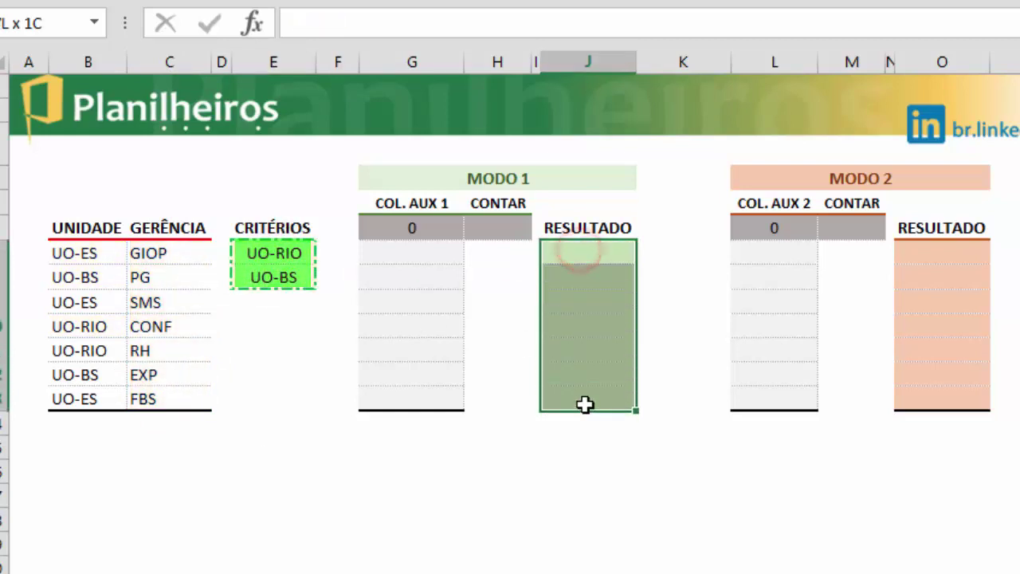
drag(928, 253, 917, 398)
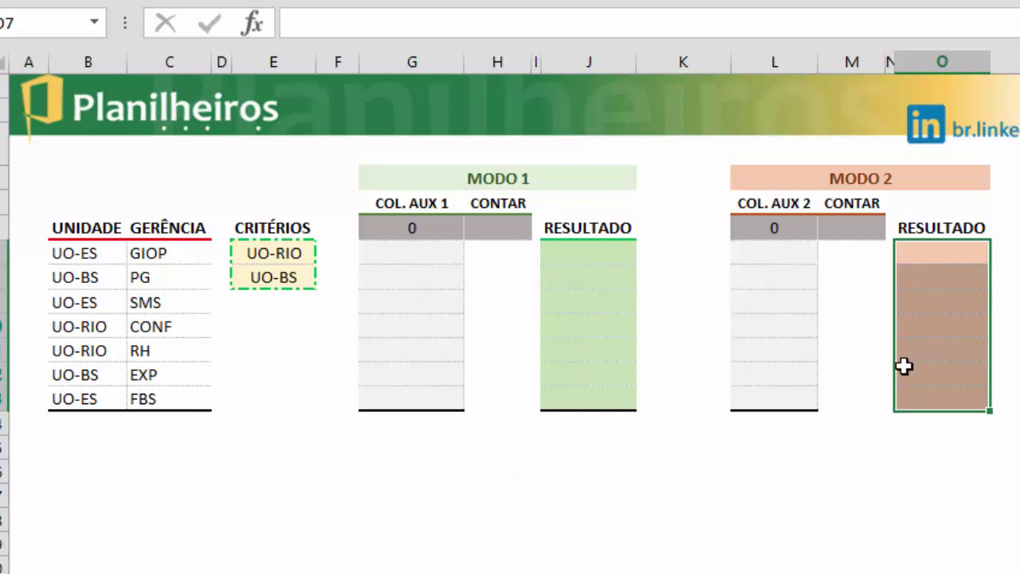
click(497, 423)
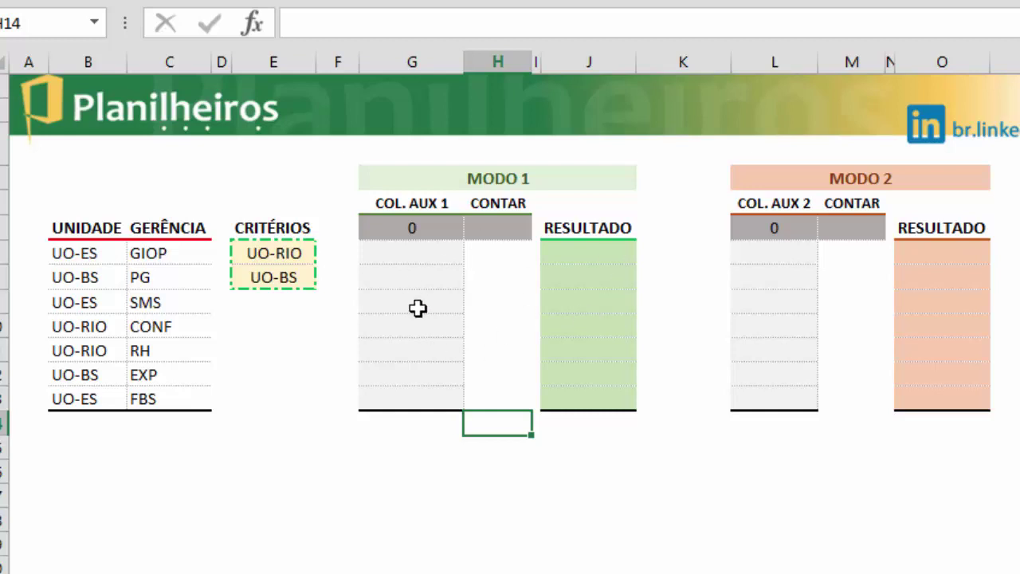
click(395, 226)
drag(395, 227, 390, 398)
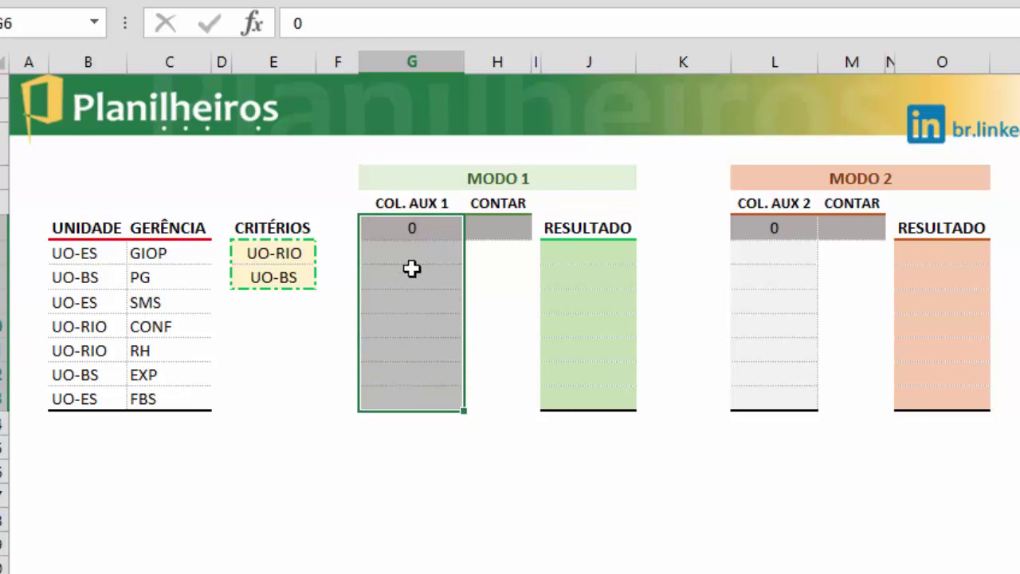
click(523, 319)
click(501, 227)
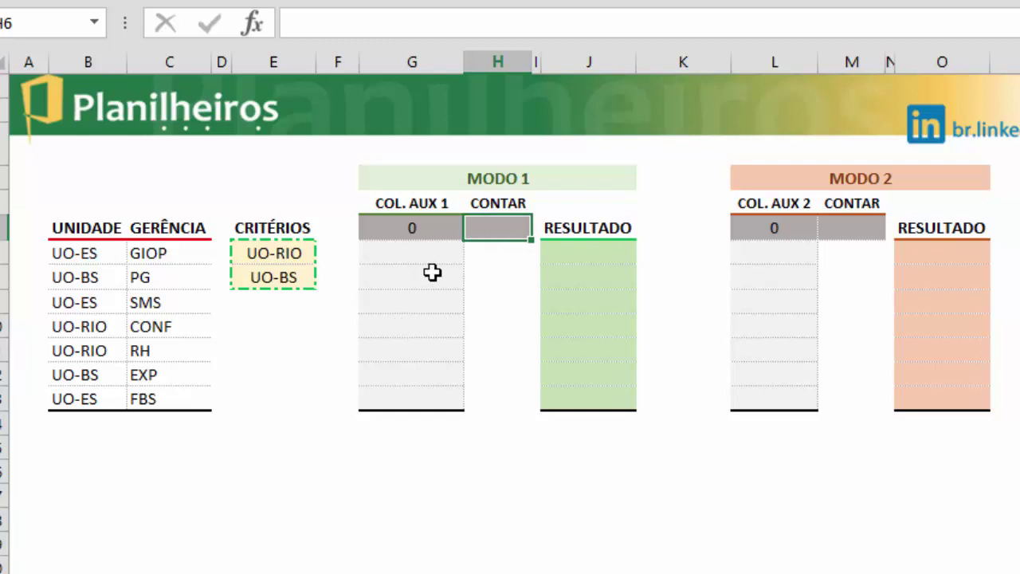
click(271, 253)
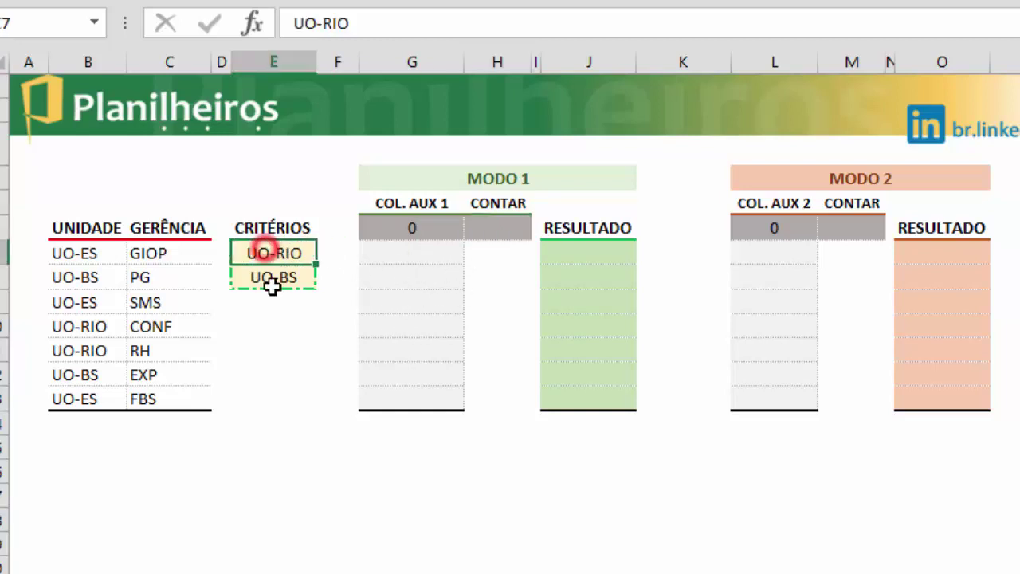
click(273, 279)
drag(275, 253, 287, 274)
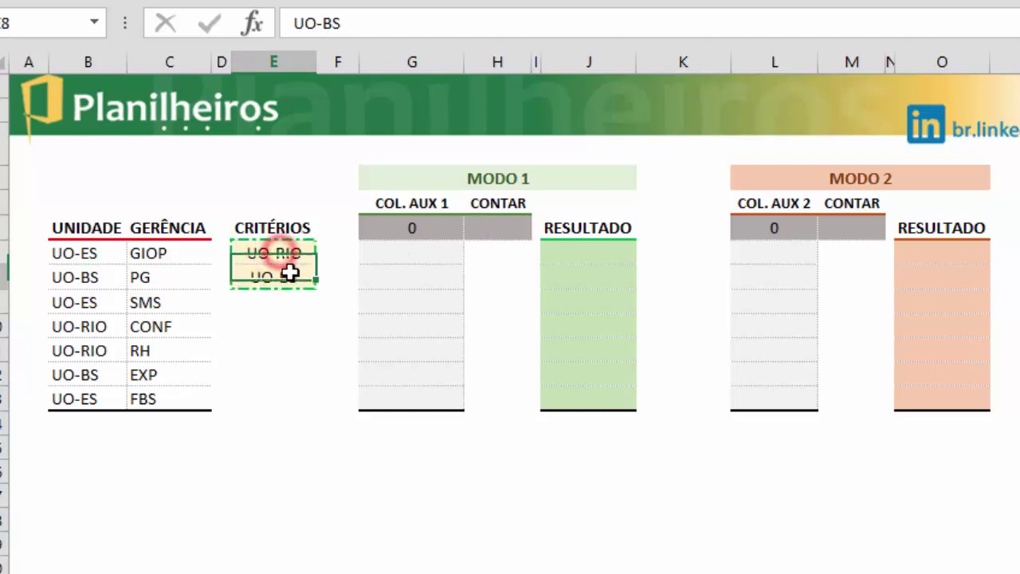
key(ctrl+c)
click(460, 271)
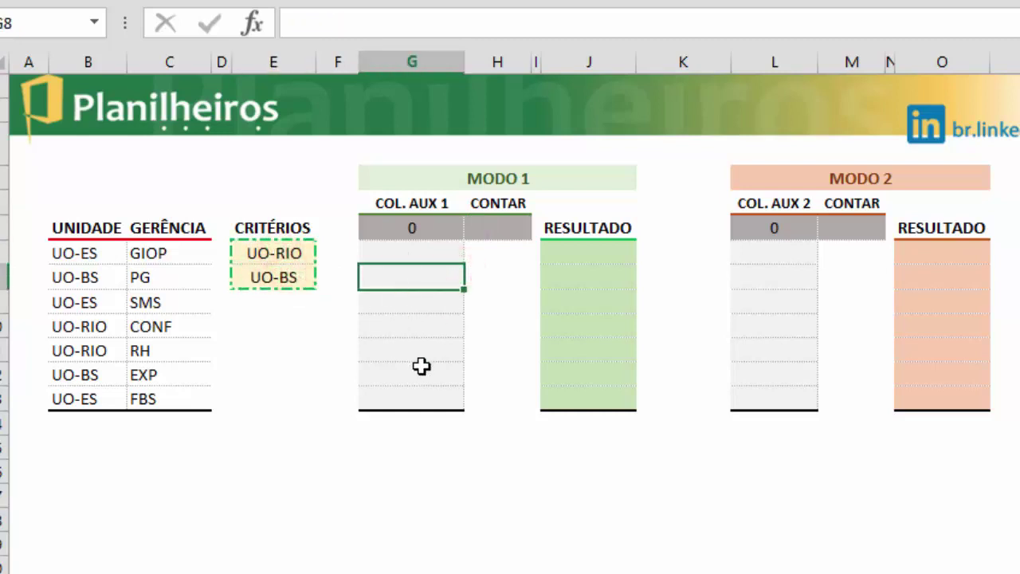
drag(578, 250, 585, 403)
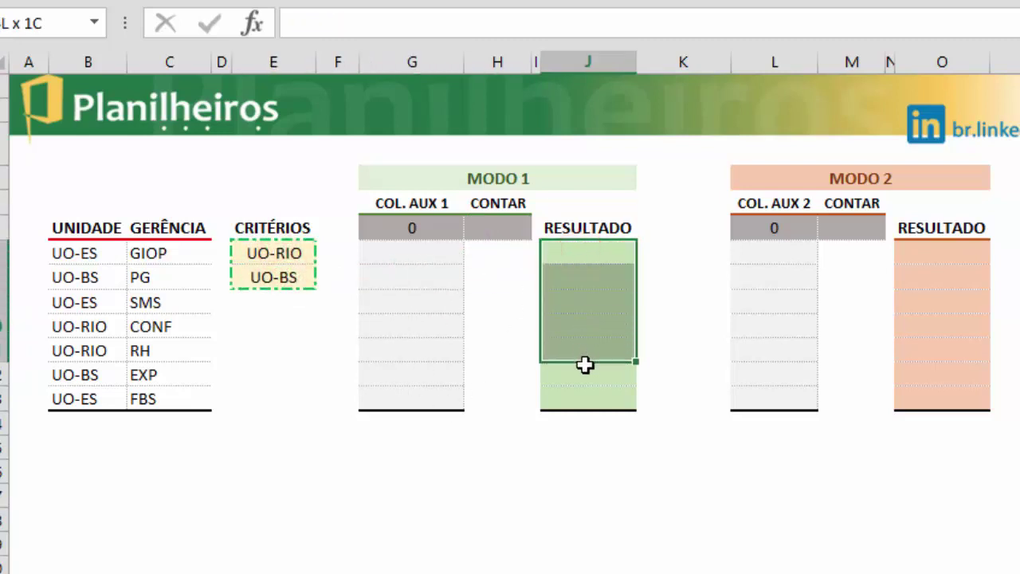
click(503, 516)
click(777, 283)
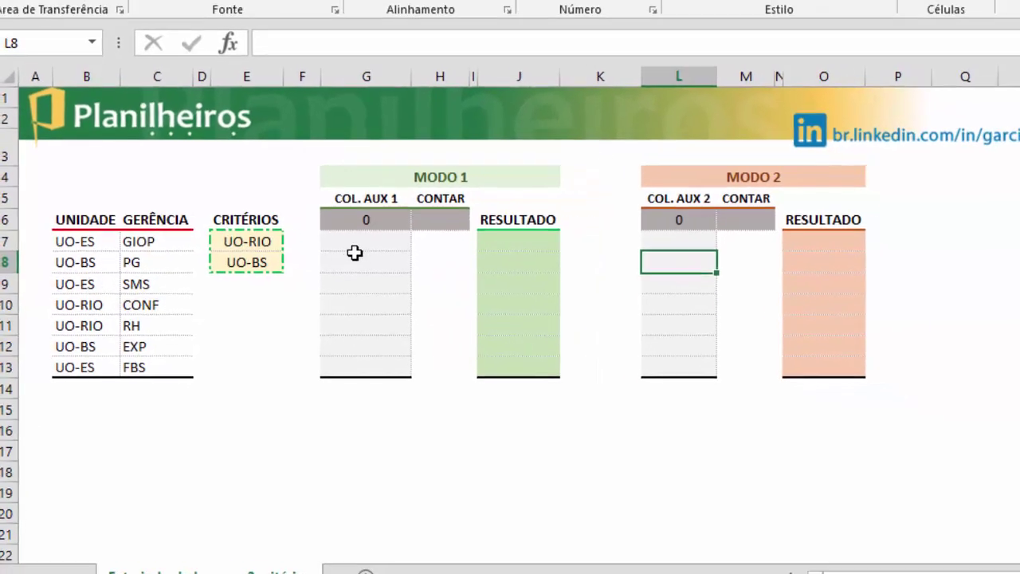
click(324, 234)
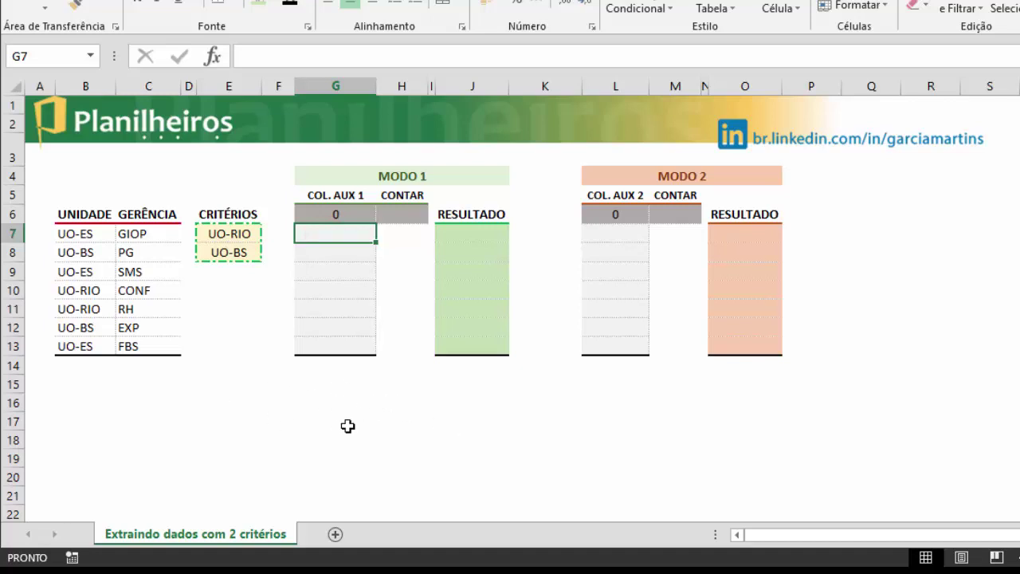
Step: Enter =CORRESP(B7;$E$7:$E$8;0) in G7, which returns #N/D for UO-ES
text(=)
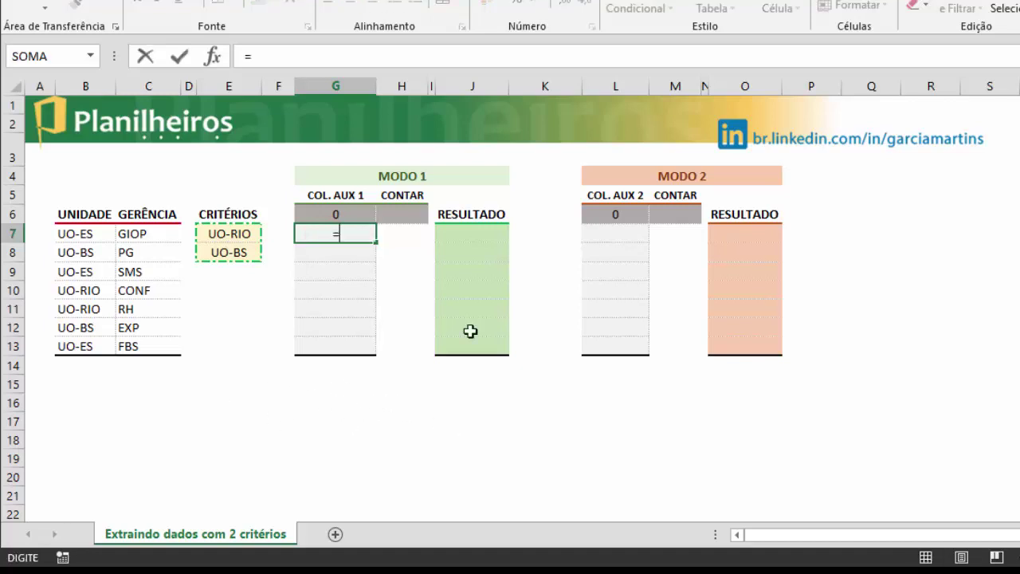
text(corresp)
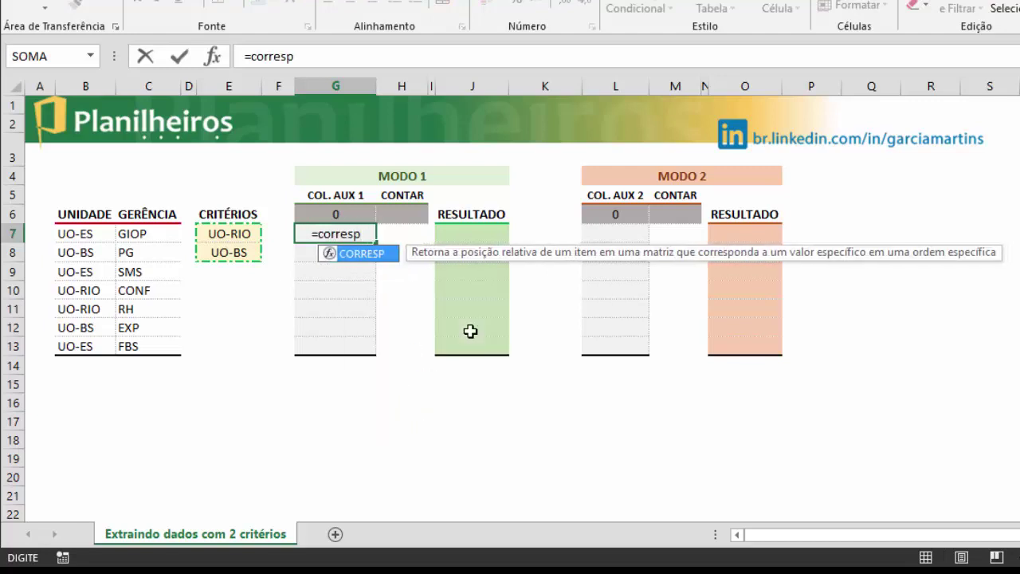
key(Tab)
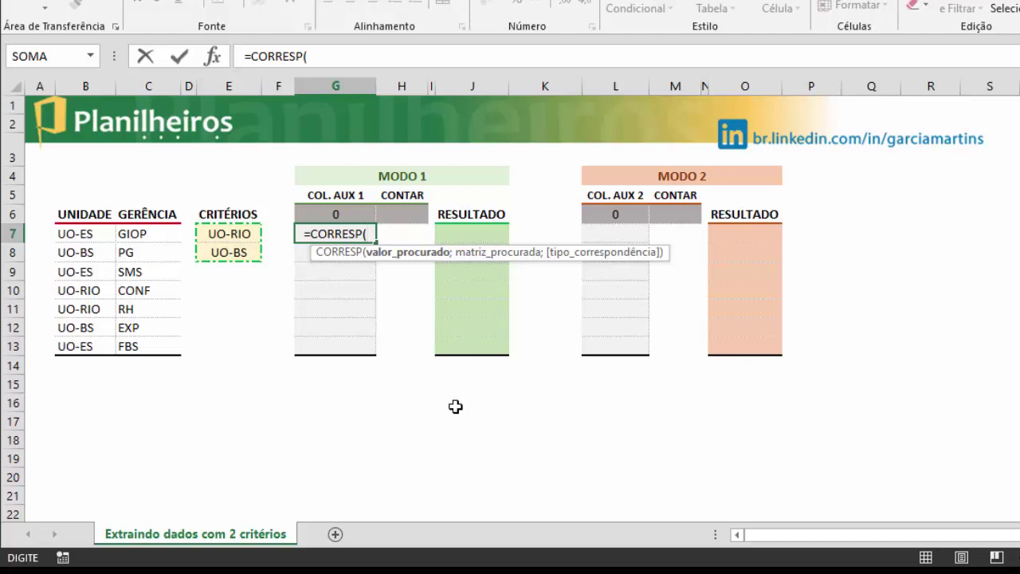
click(90, 236)
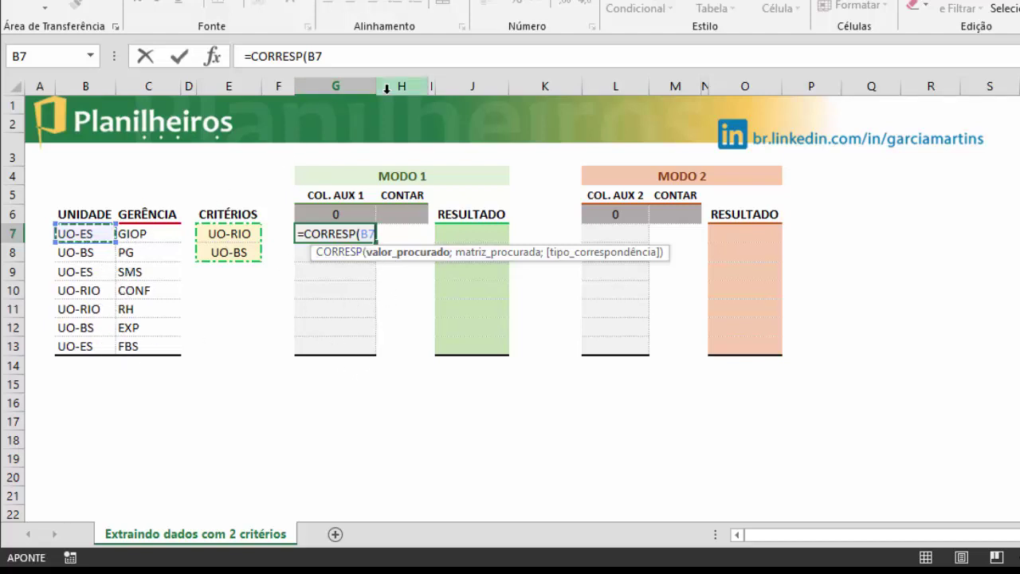
text(;)
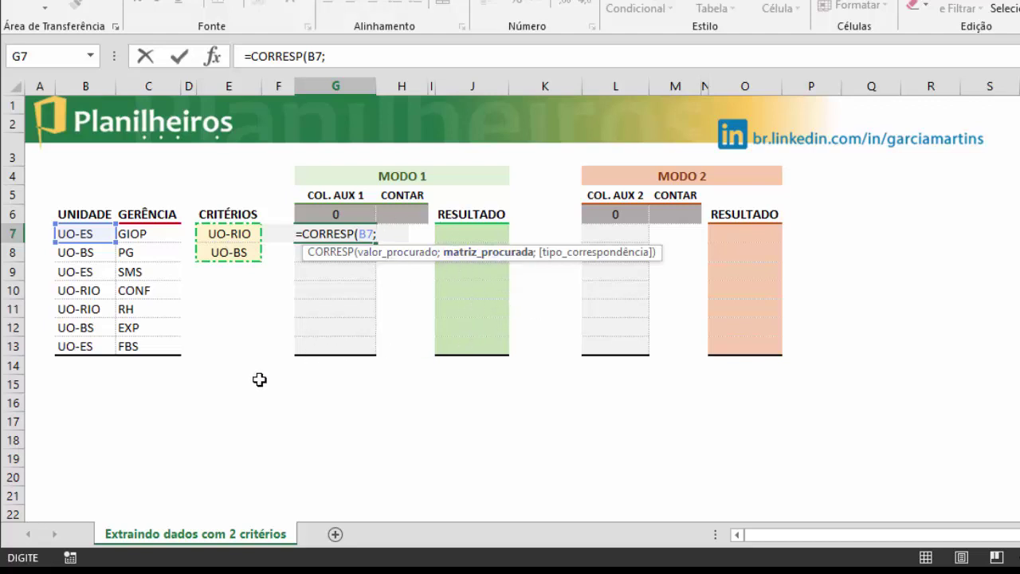
drag(225, 234, 223, 252)
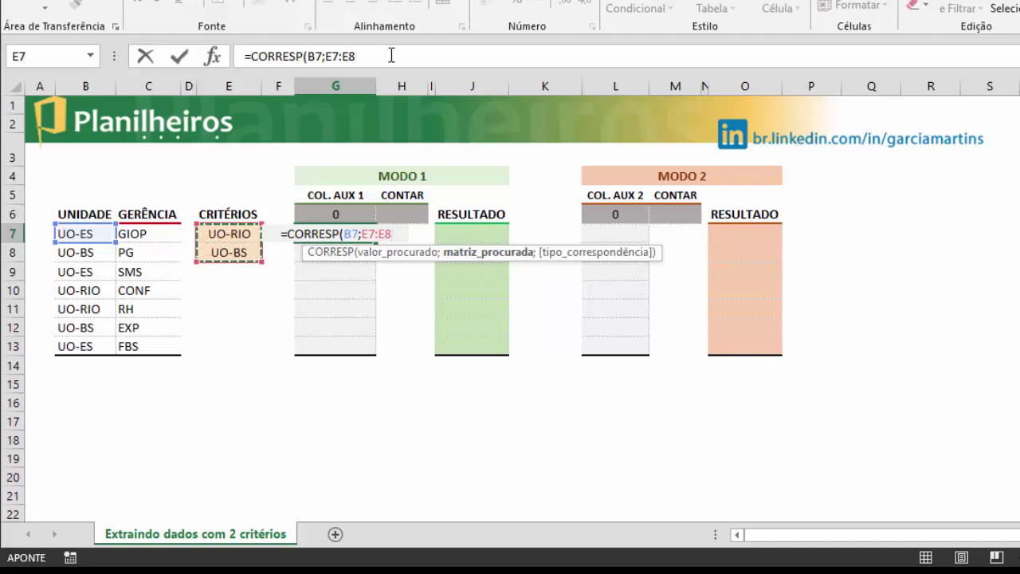
key(F4)
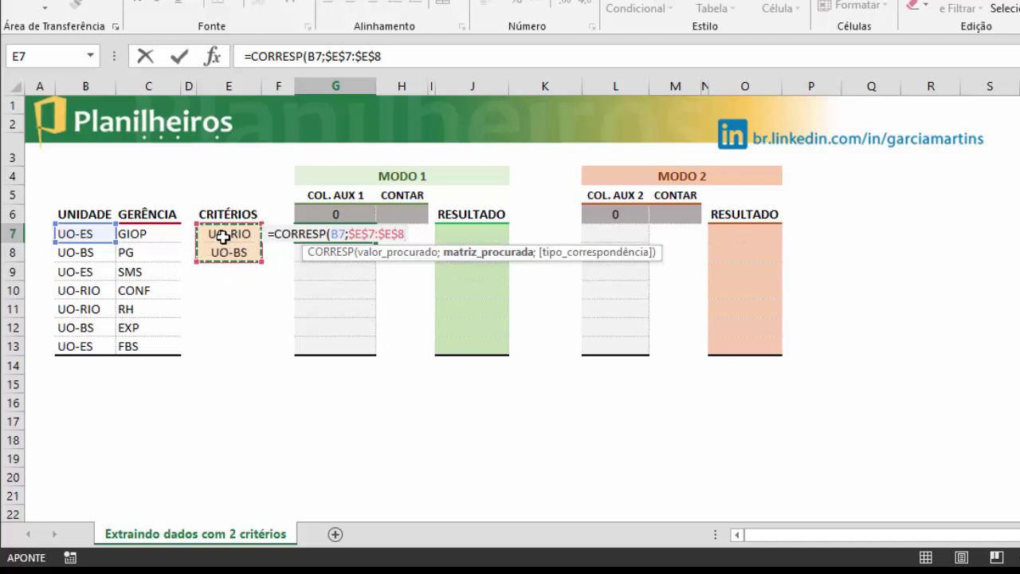
text(;)
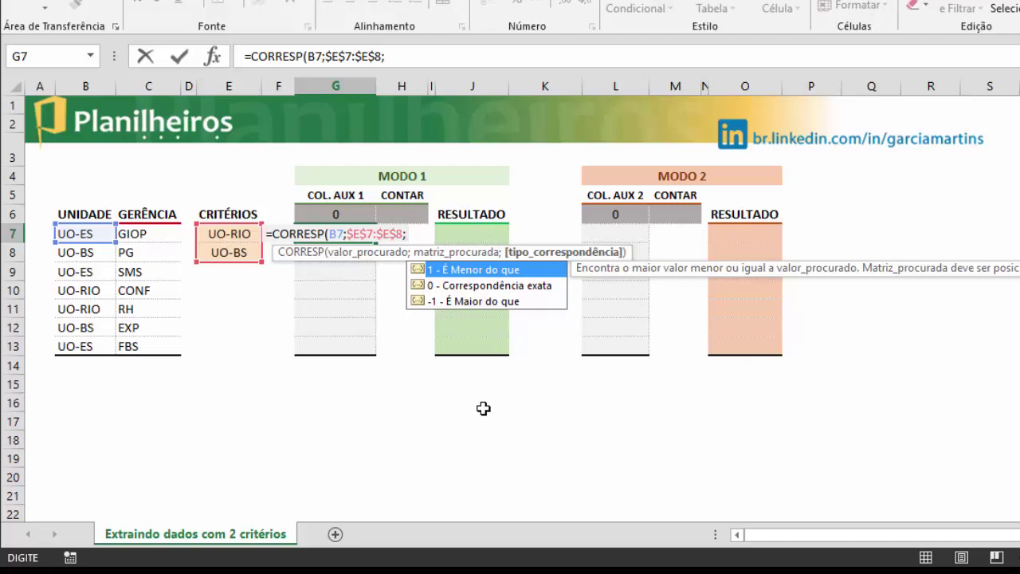
text(0)
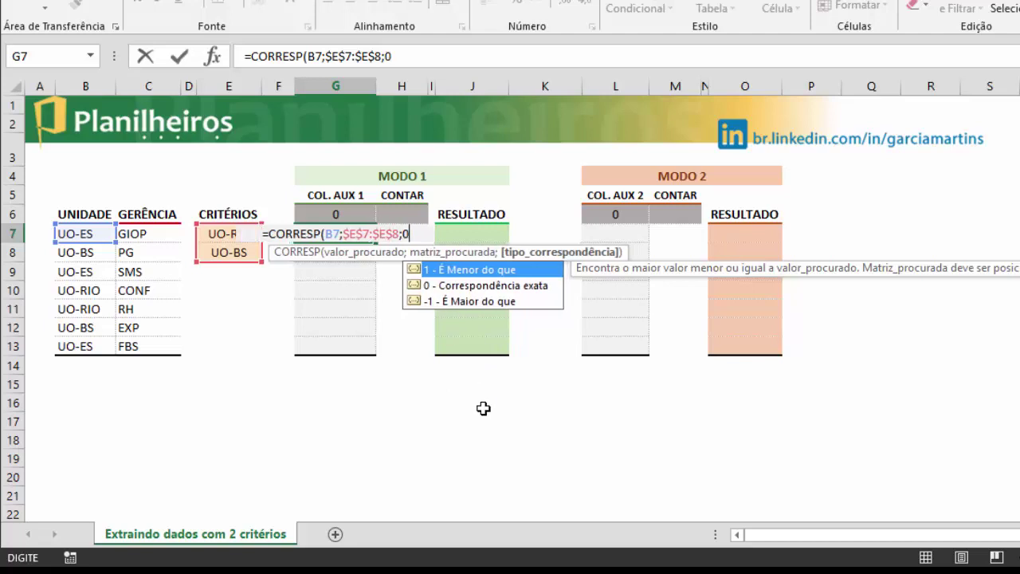
key(Return)
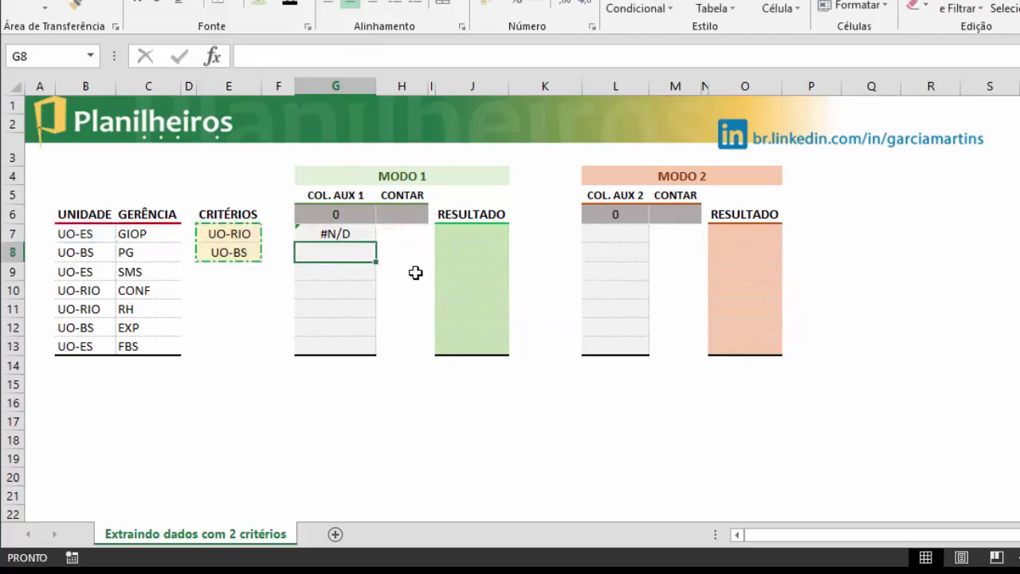
Step: Fill G7's CORRESP formula down to G13 without formatting, giving #N/D, 2, #N/D, 1, 1, 2, #N/D
click(339, 232)
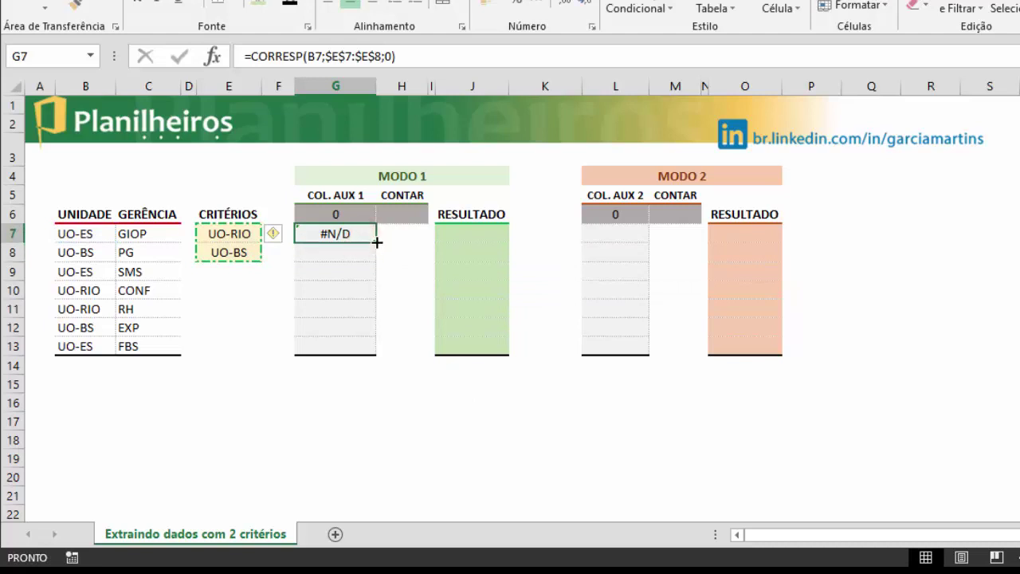
drag(376, 242, 378, 355)
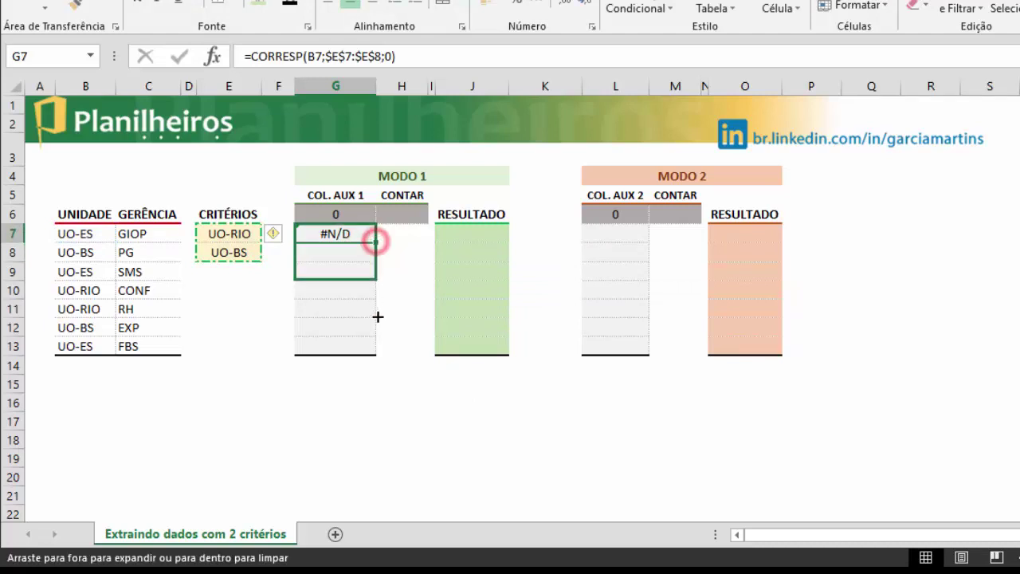
click(394, 370)
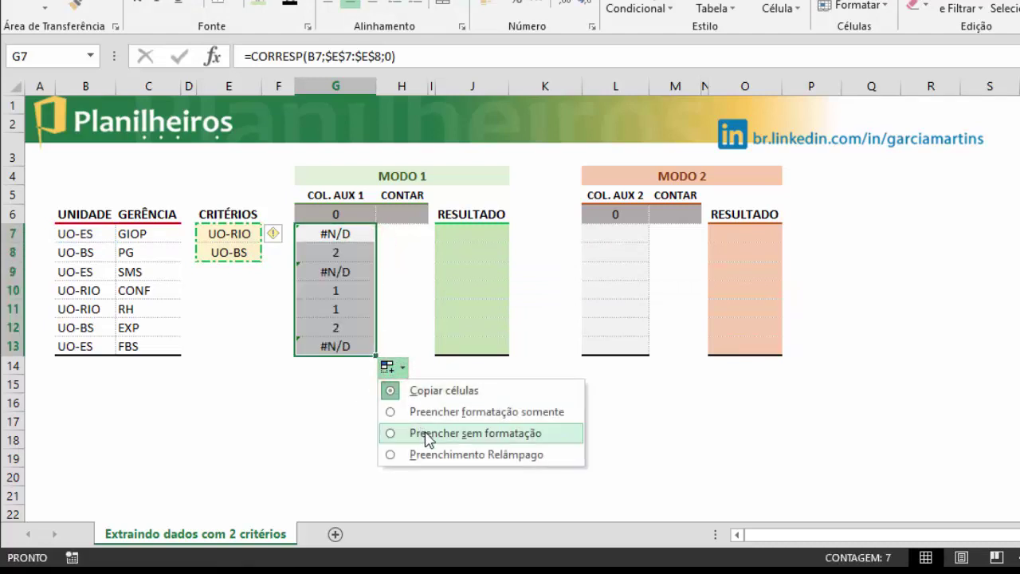
click(423, 430)
click(553, 410)
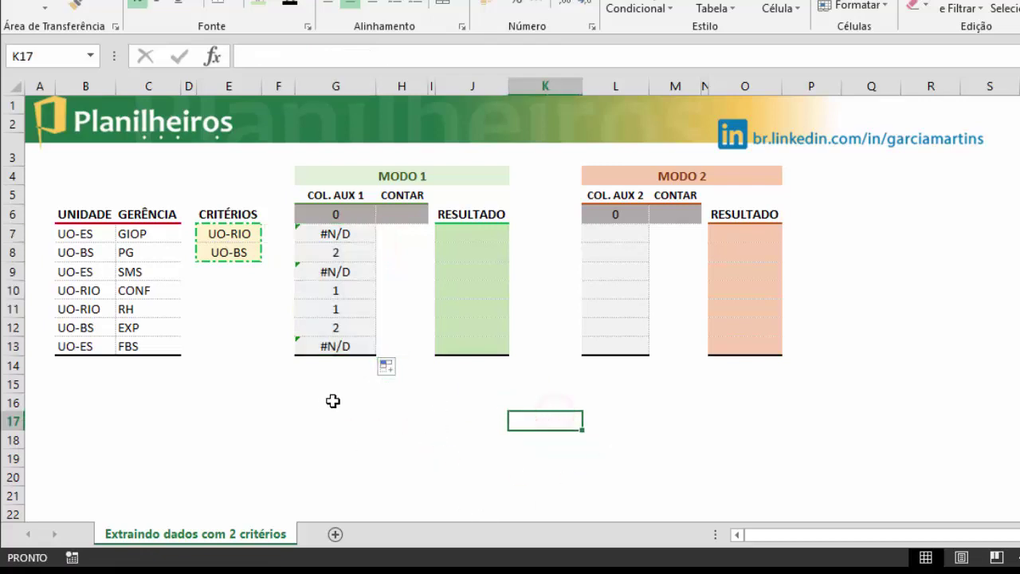
click(333, 236)
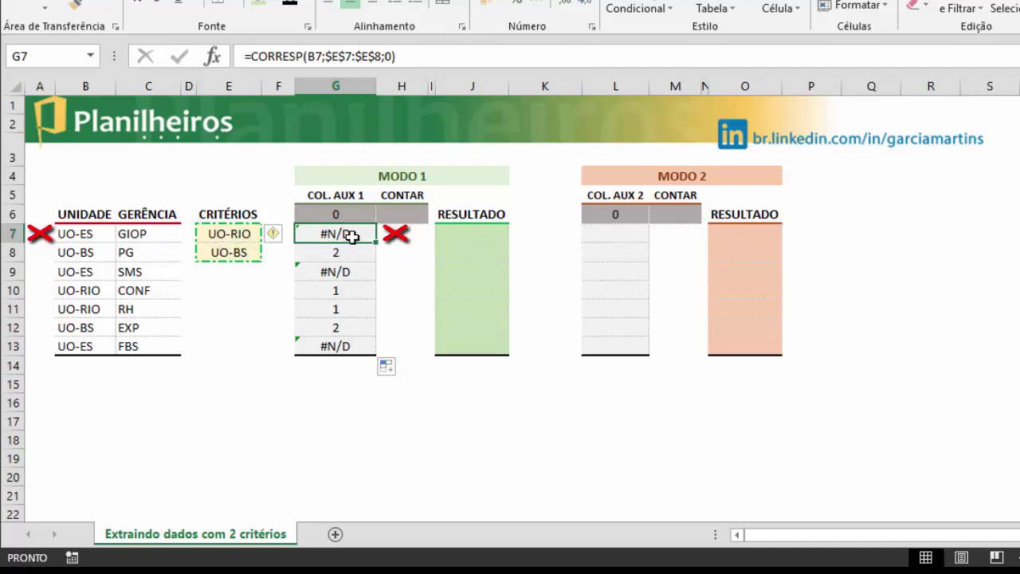
click(73, 253)
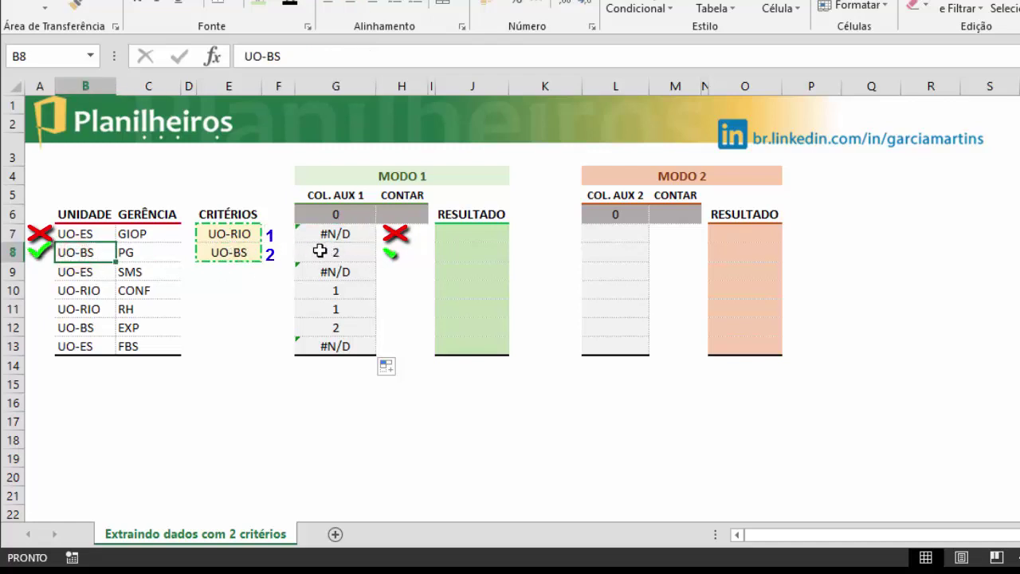
click(229, 253)
click(343, 254)
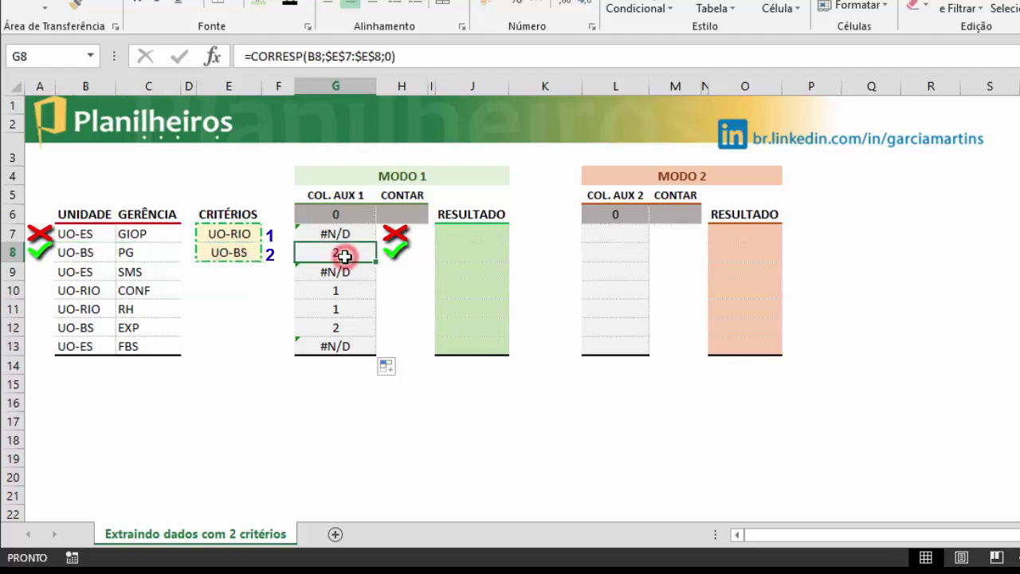
drag(236, 232, 235, 251)
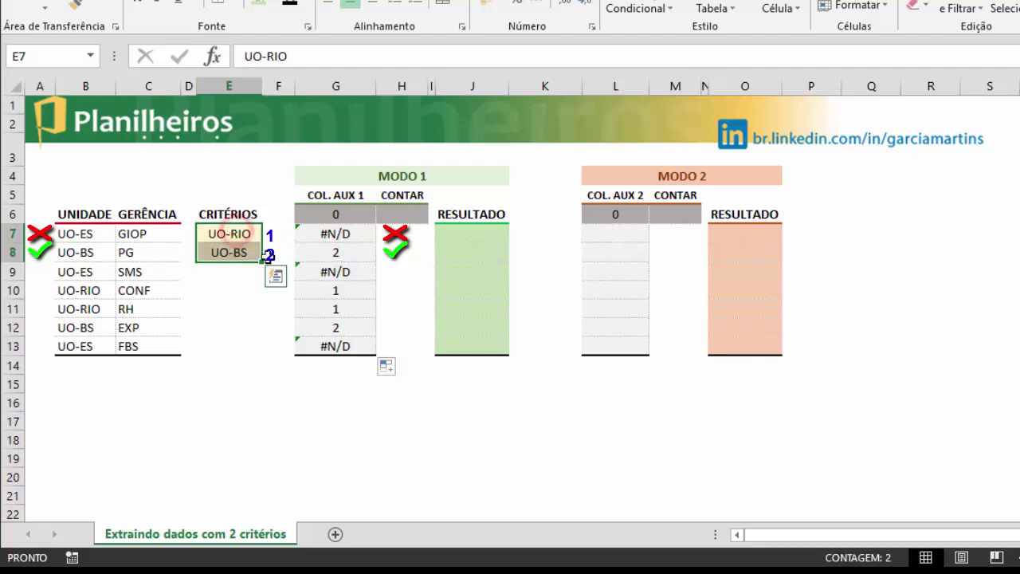
click(335, 250)
click(336, 271)
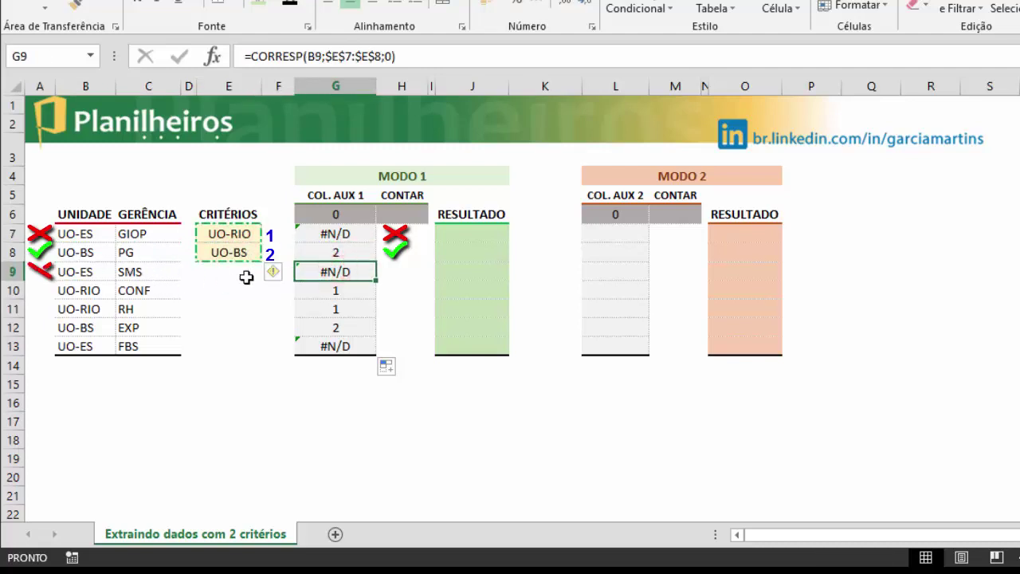
click(89, 289)
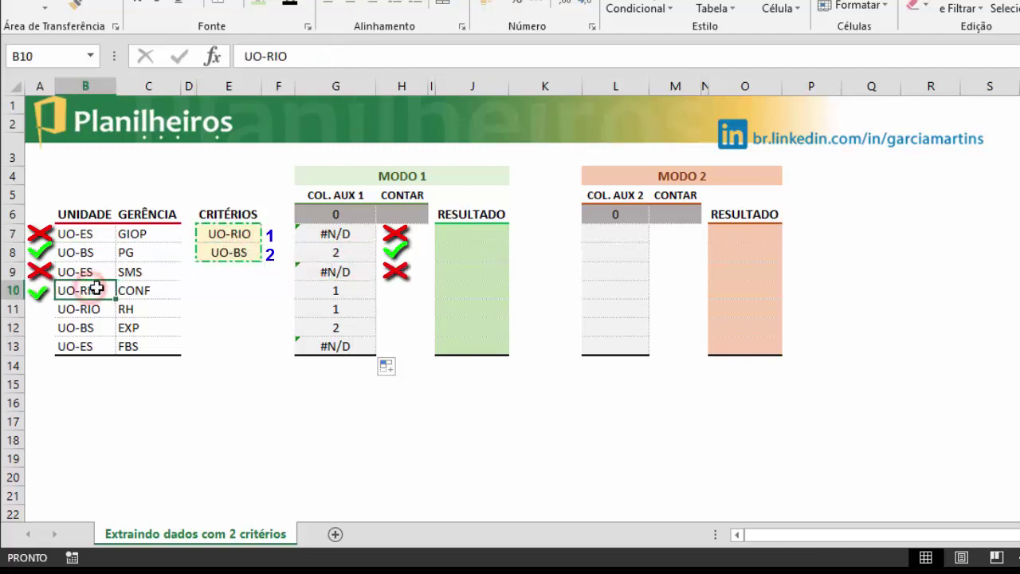
click(339, 291)
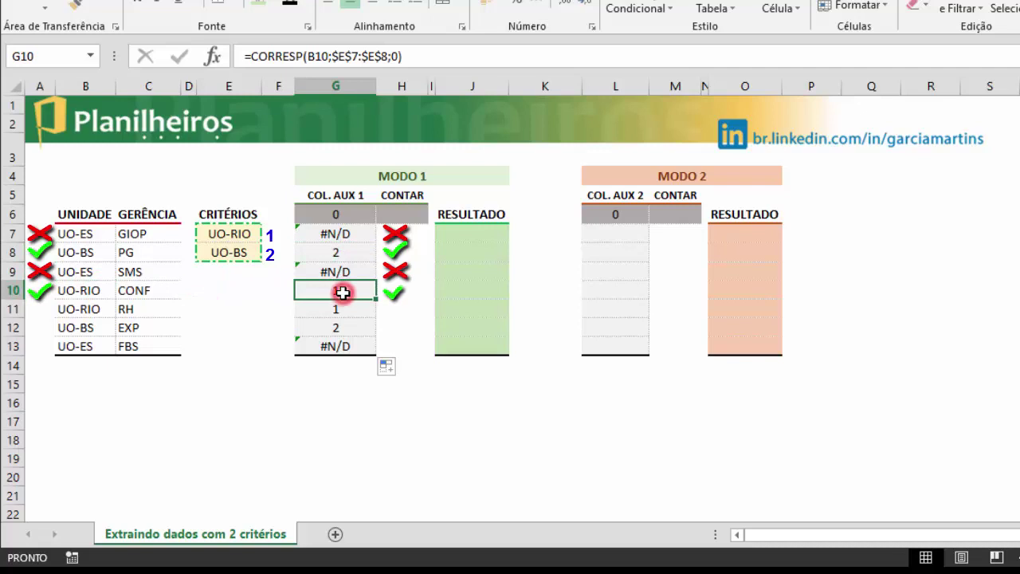
click(230, 233)
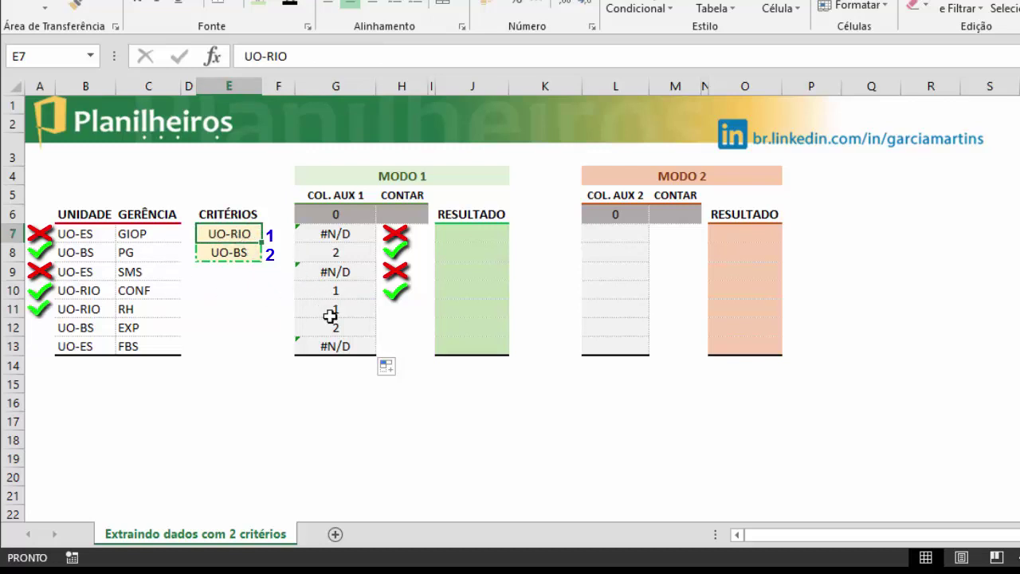
click(330, 311)
click(341, 328)
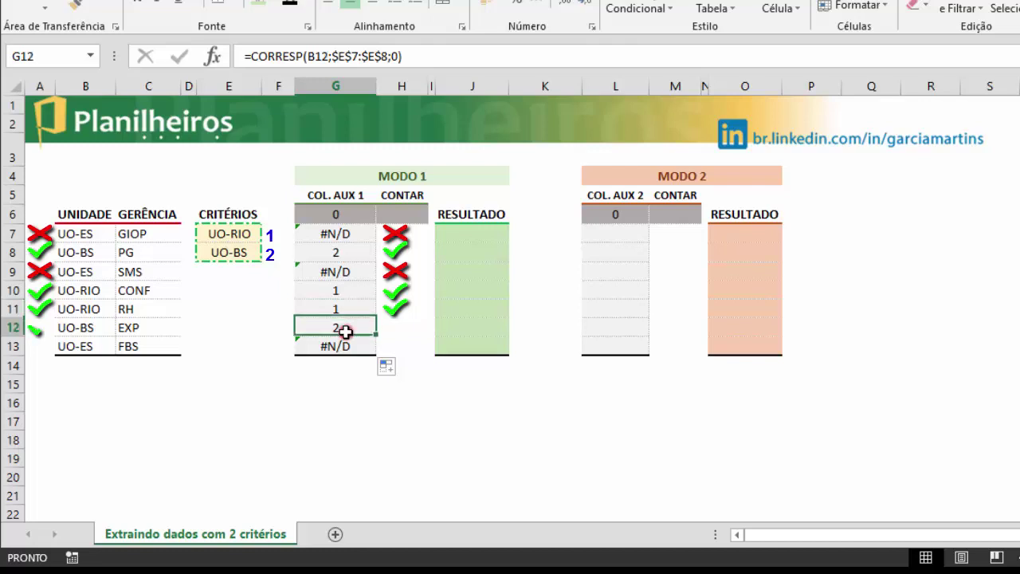
click(221, 251)
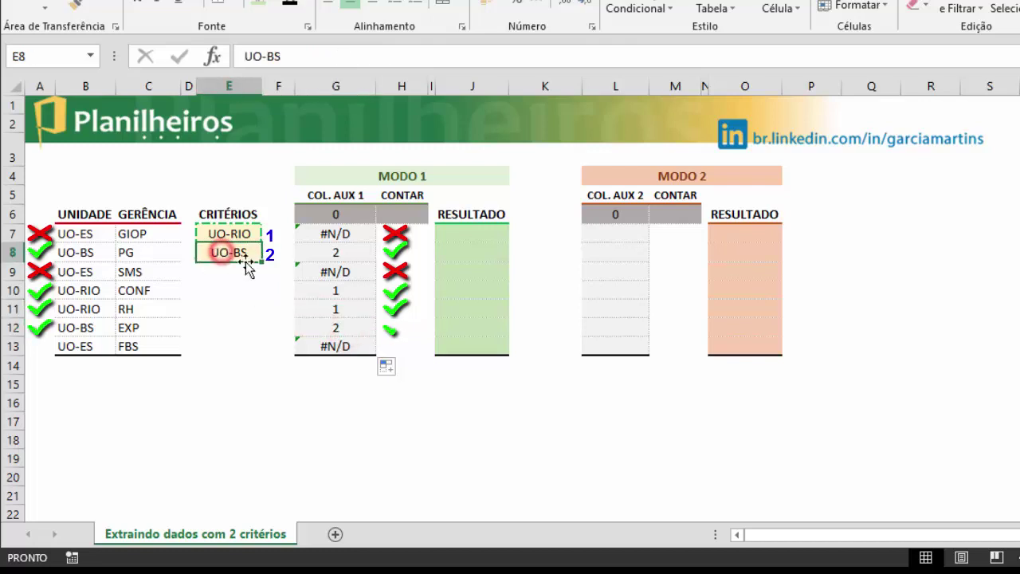
click(347, 348)
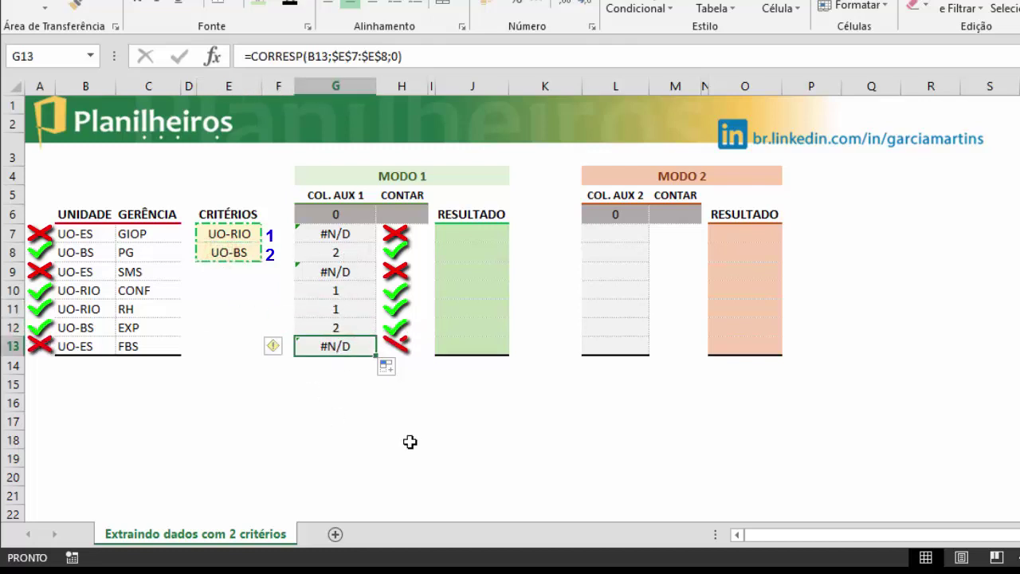
click(396, 258)
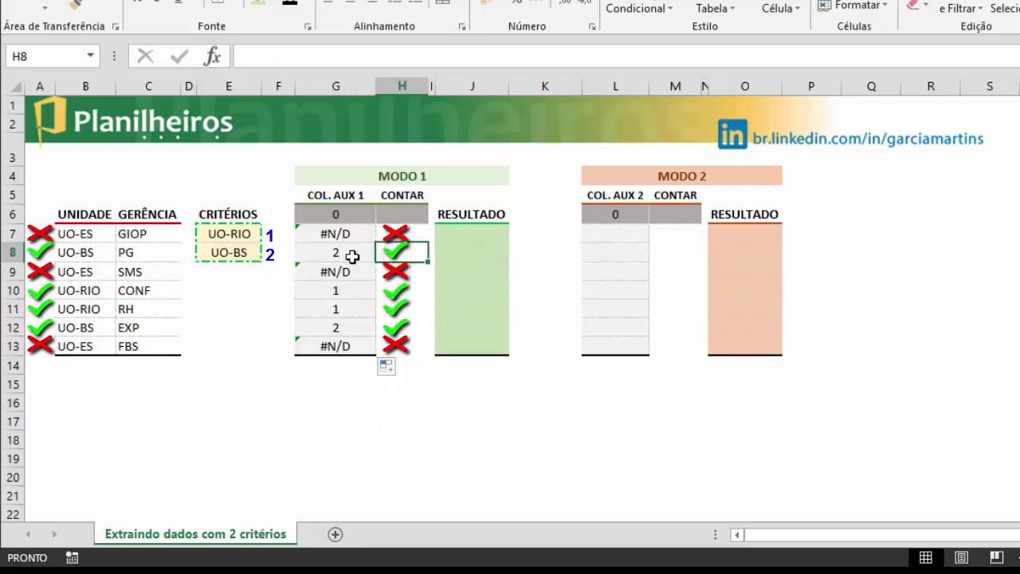
click(229, 233)
click(227, 252)
click(335, 252)
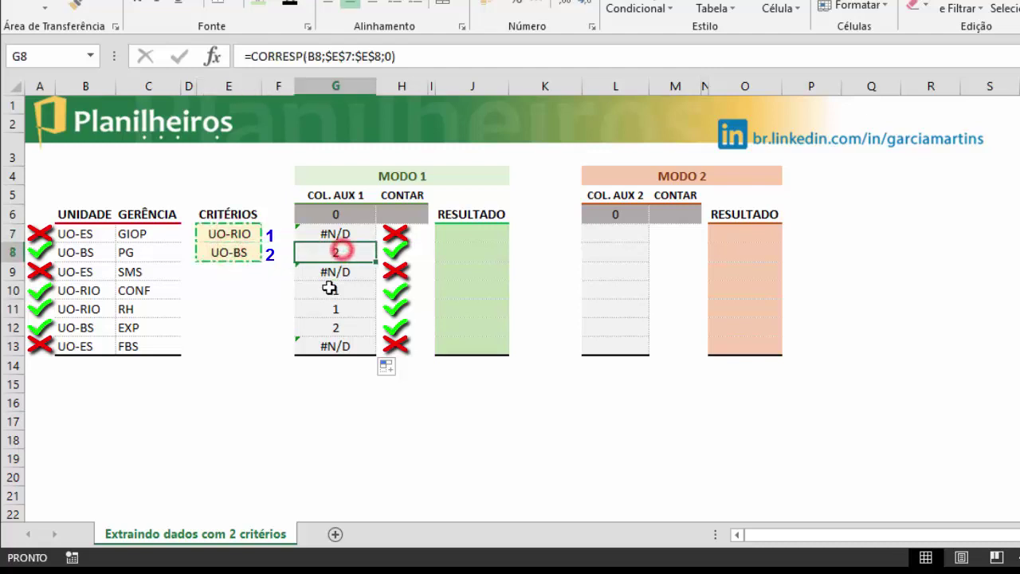
click(335, 290)
click(335, 309)
click(334, 329)
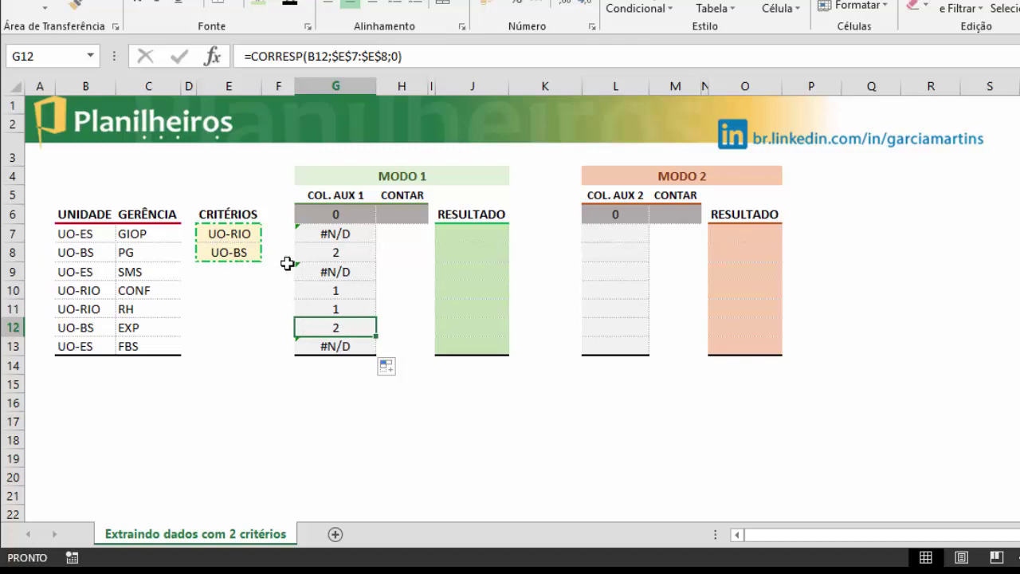
click(254, 57)
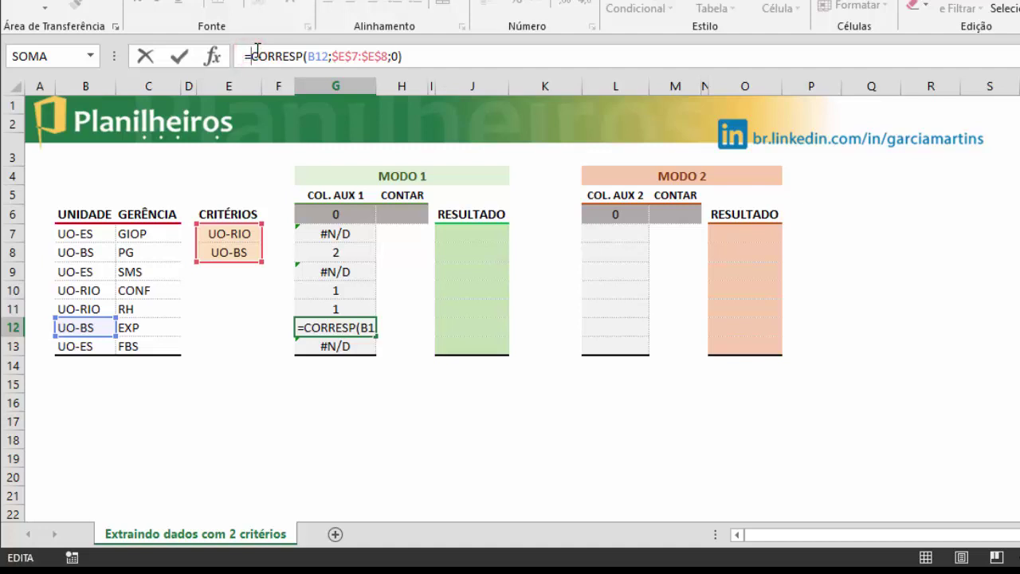
Step: Try wrapping G12's CORRESP formula in ÉNÚM, then cancel that edit
text(én)
key(Tab)
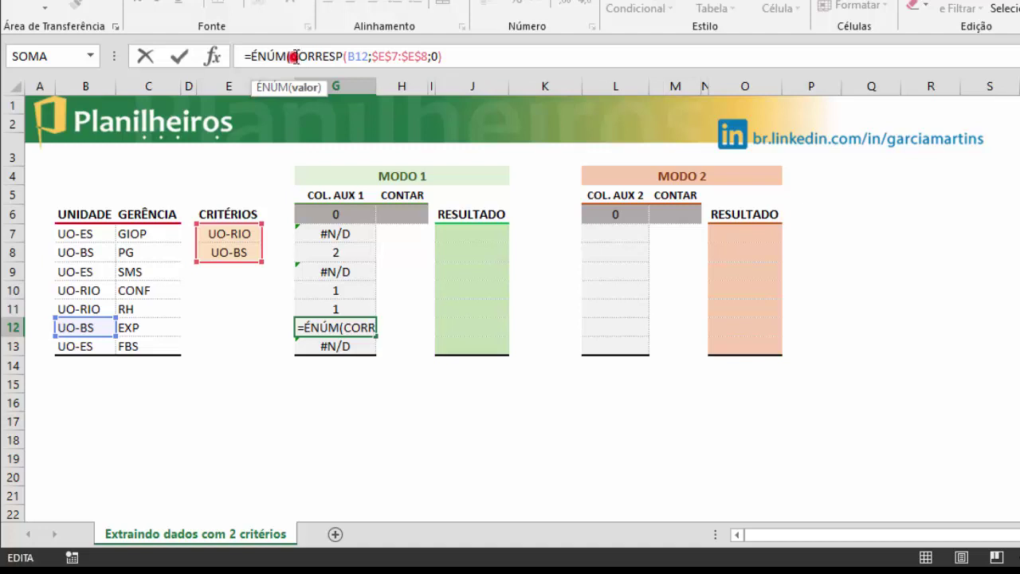
drag(291, 57, 443, 57)
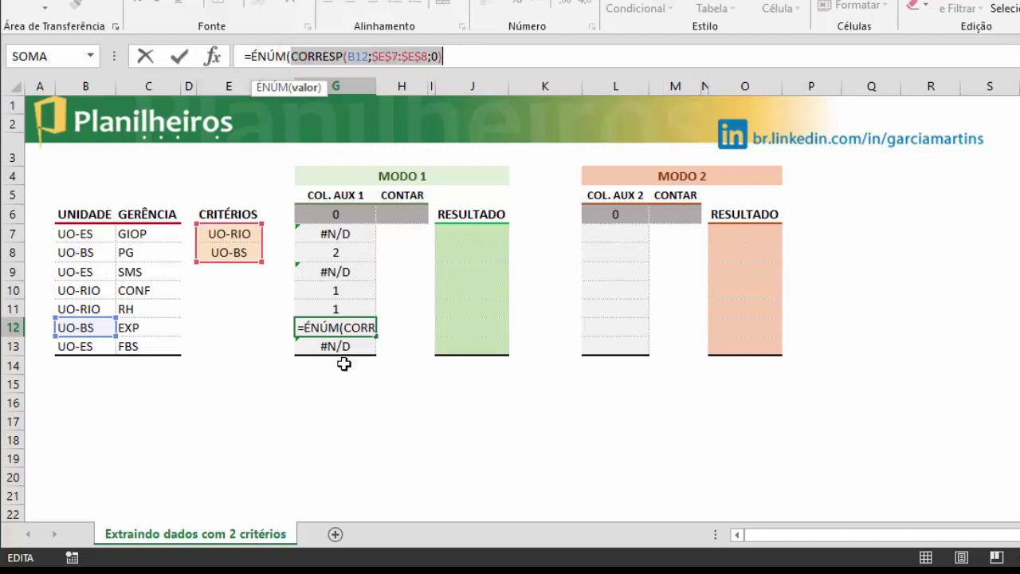
click(475, 59)
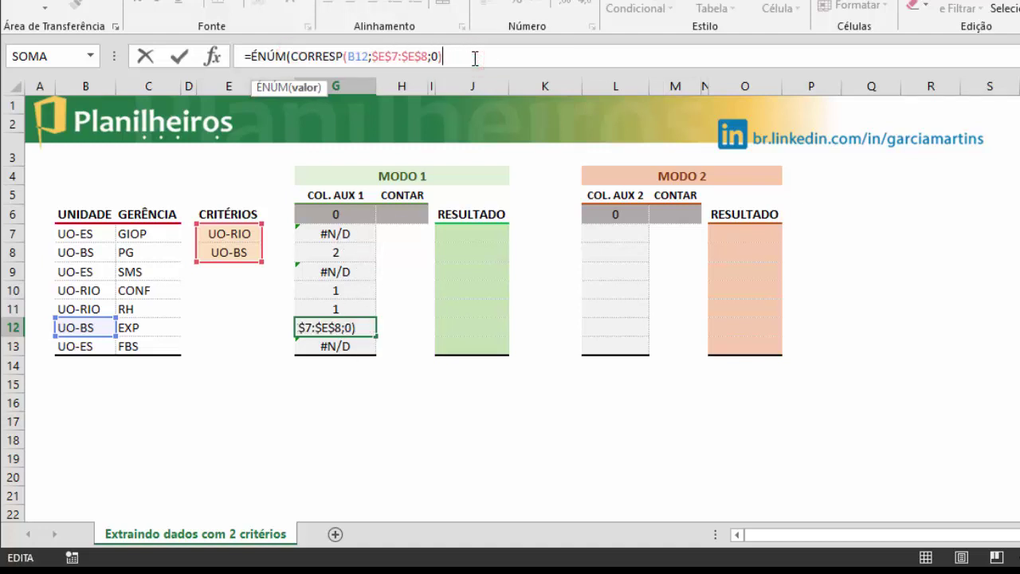
text())
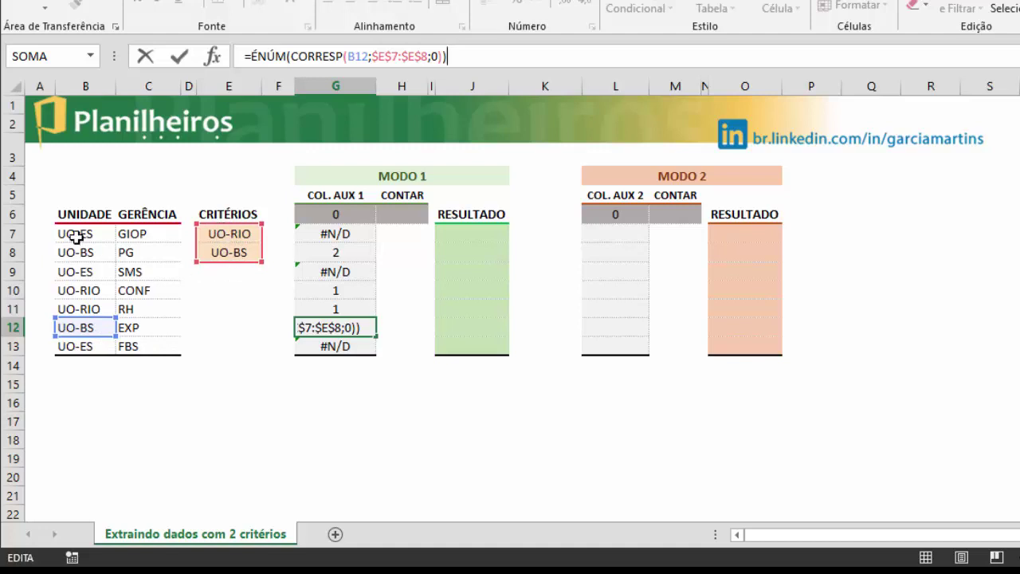
key(Escape)
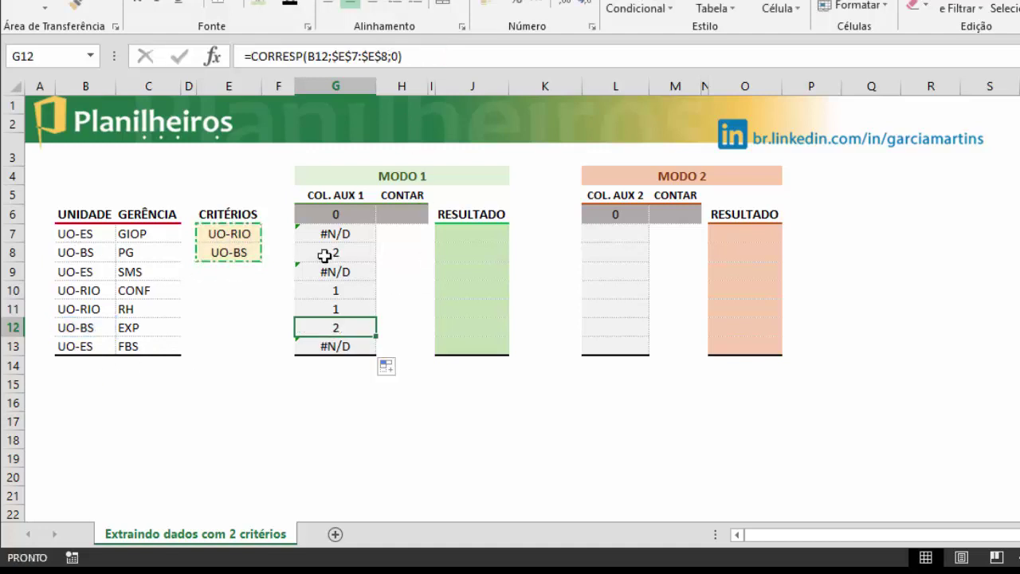
Step: Change G7's formula to =ÉNÚM(CORRESP(B7;$E$7:$E$8;0))
click(330, 231)
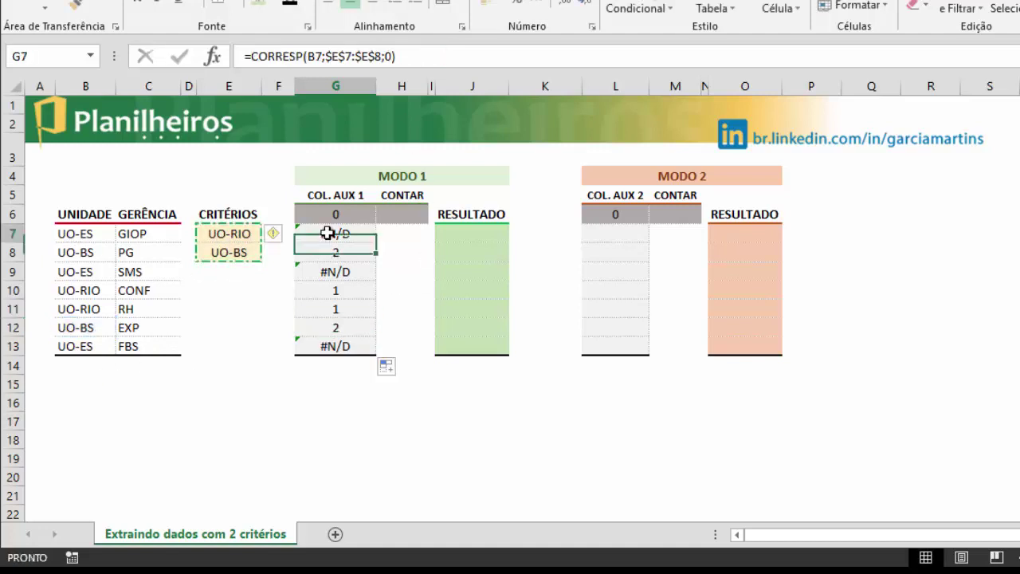
click(248, 56)
text(É)
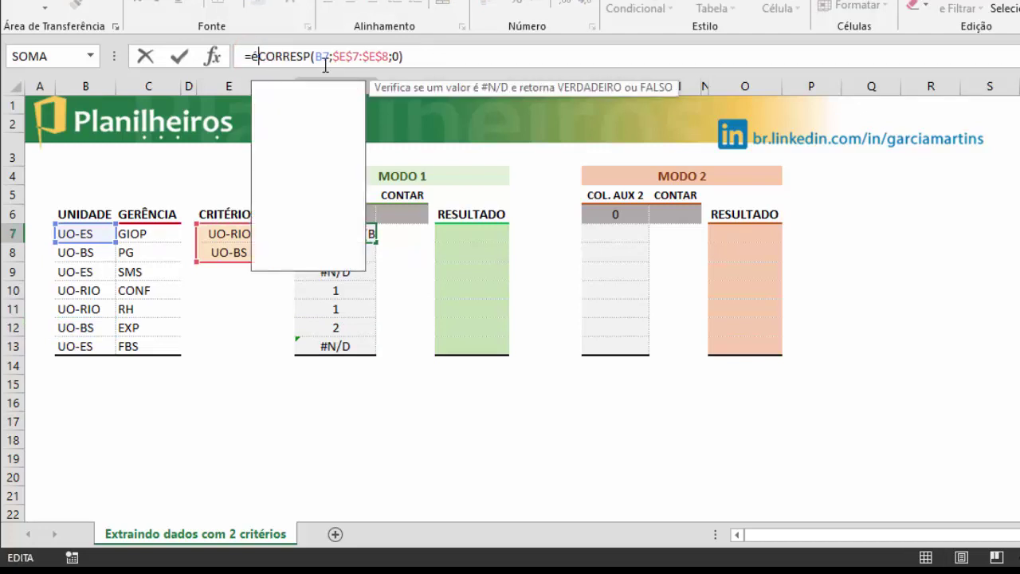
text(NÚM()
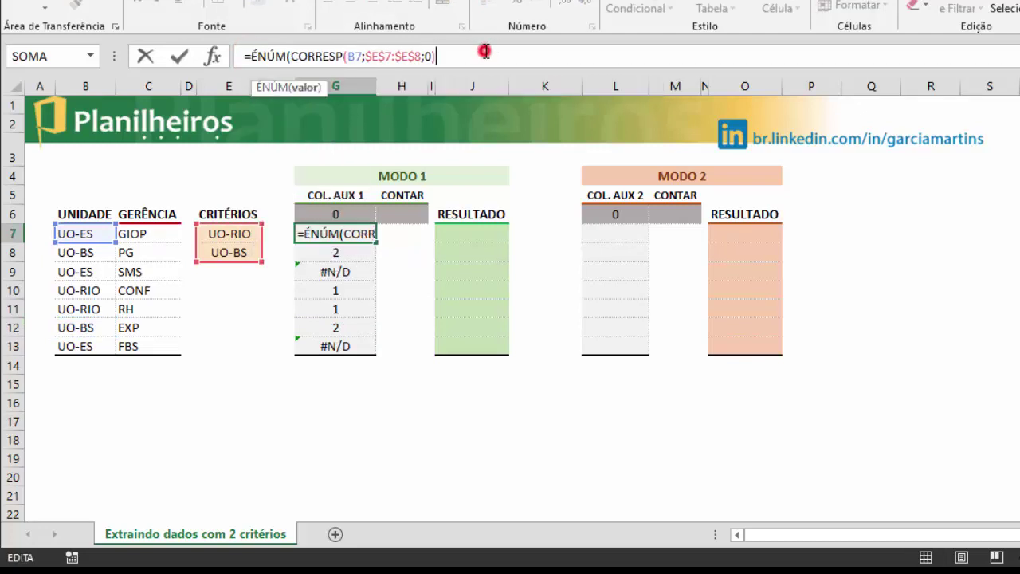
click(482, 52)
text())
key(Return)
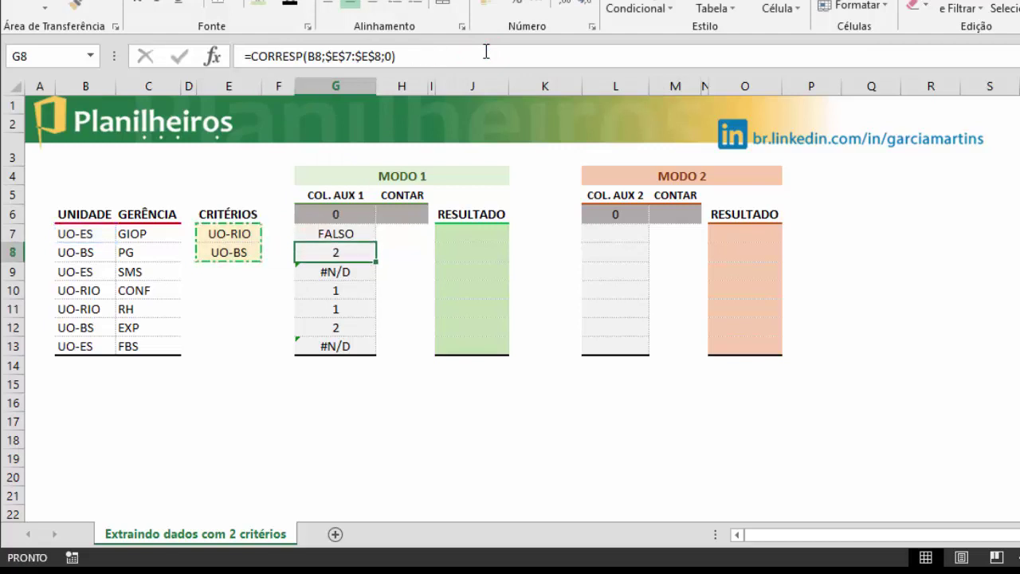
Step: Copy the ÉNÚM formula down to G13, showing VERDADEIRO or FALSO per row
click(344, 233)
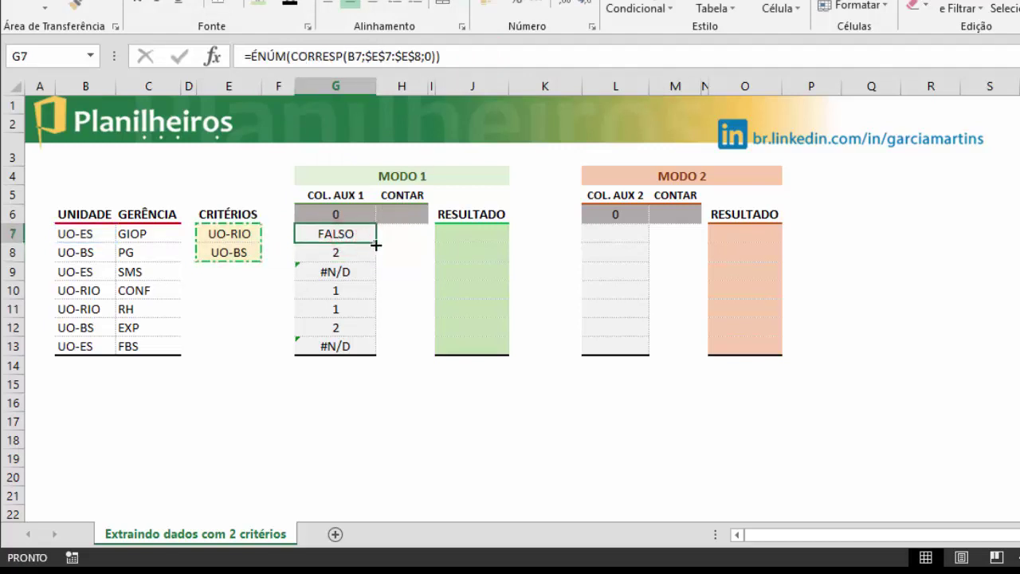
drag(373, 242, 371, 352)
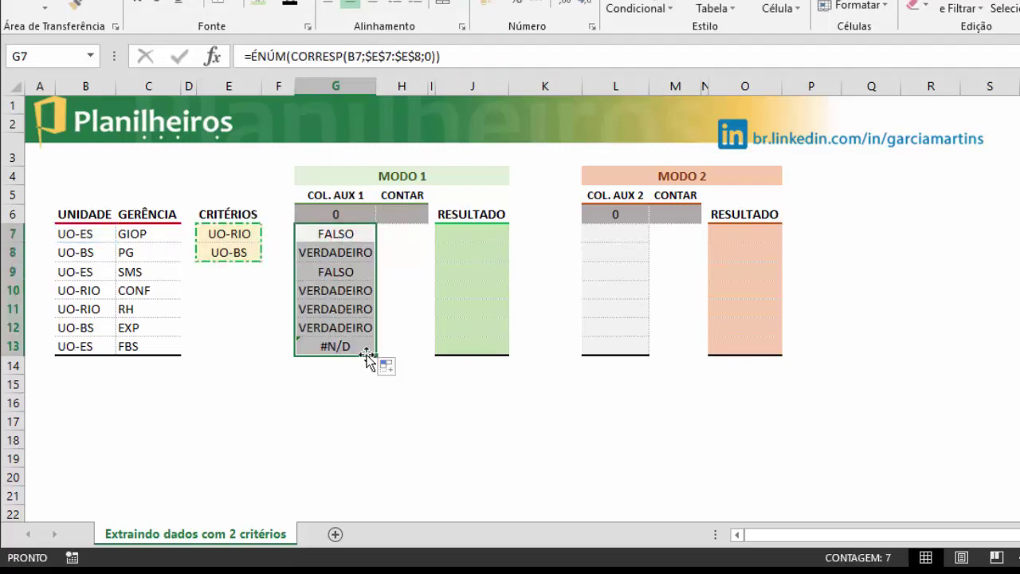
click(460, 441)
click(337, 233)
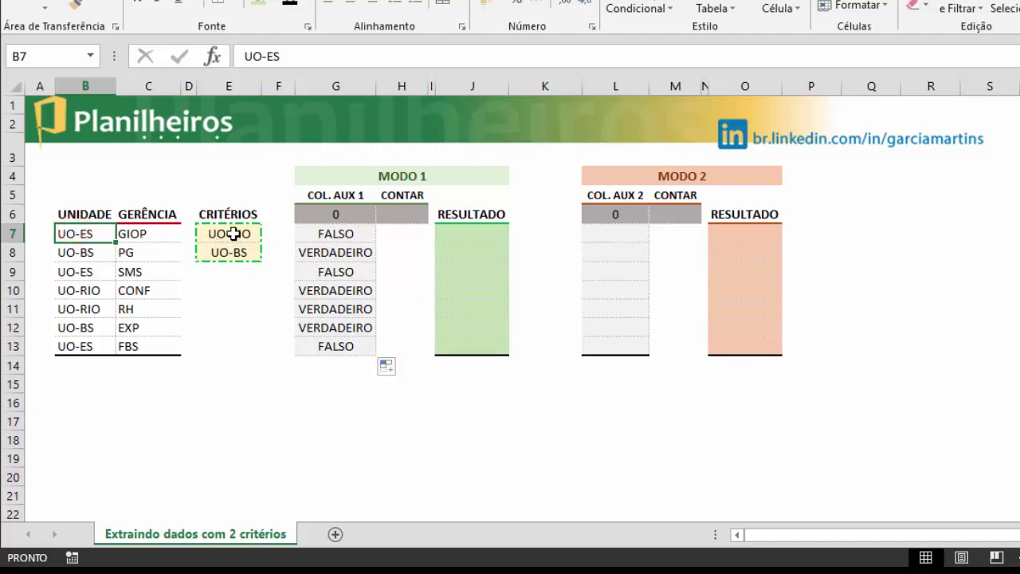
drag(232, 233, 229, 251)
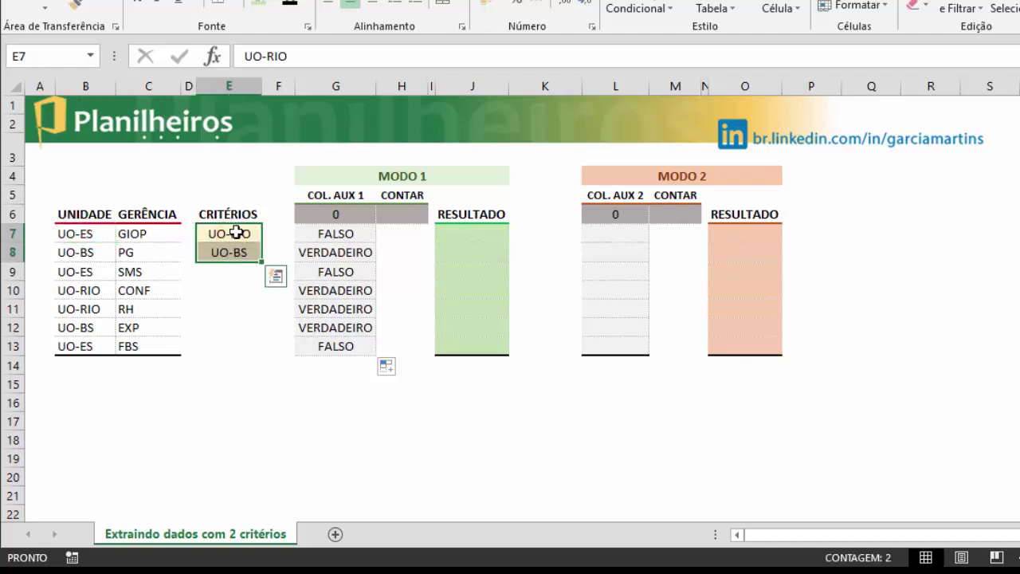
key(ctrl+c)
click(346, 234)
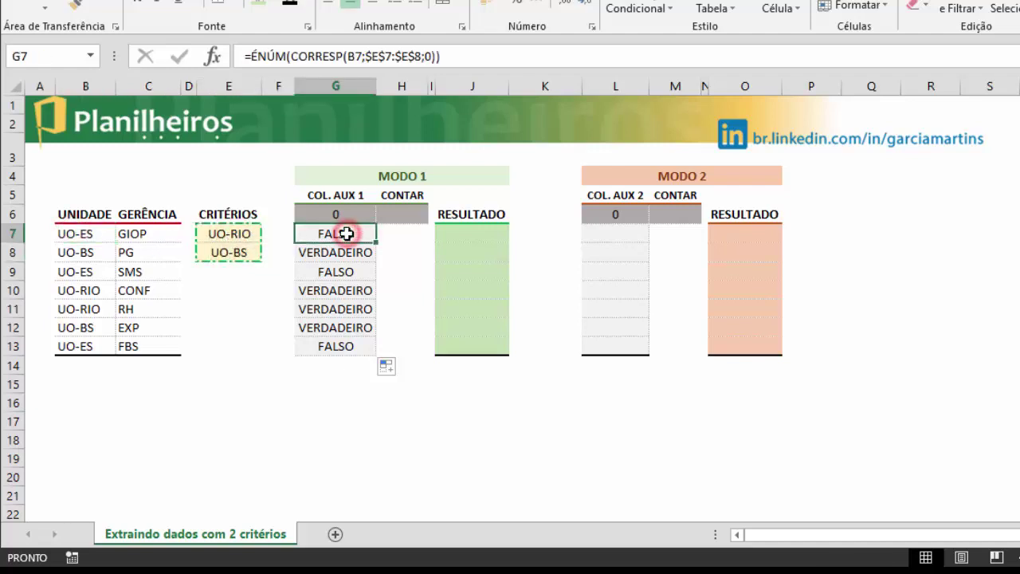
click(73, 249)
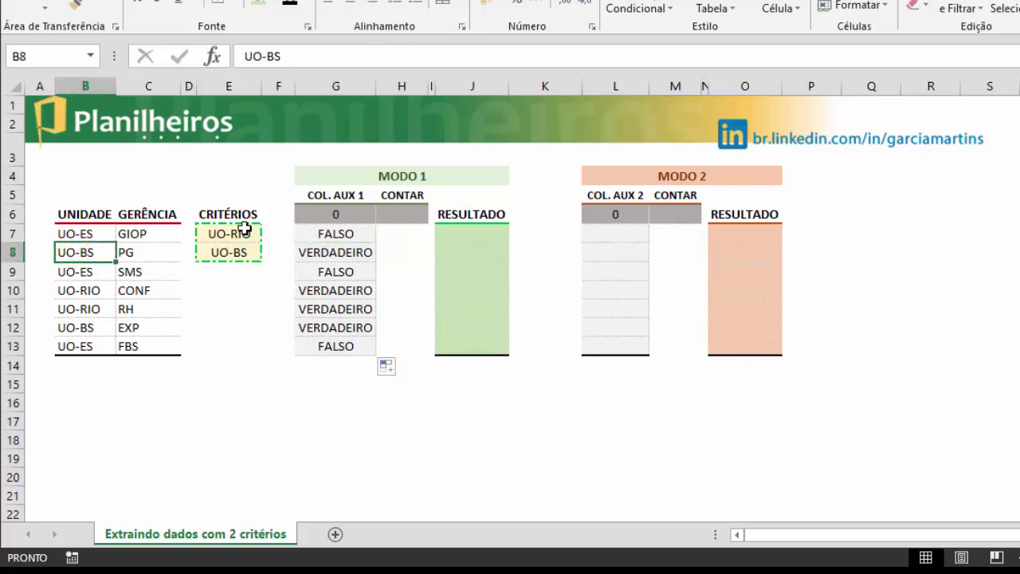
drag(239, 232, 232, 251)
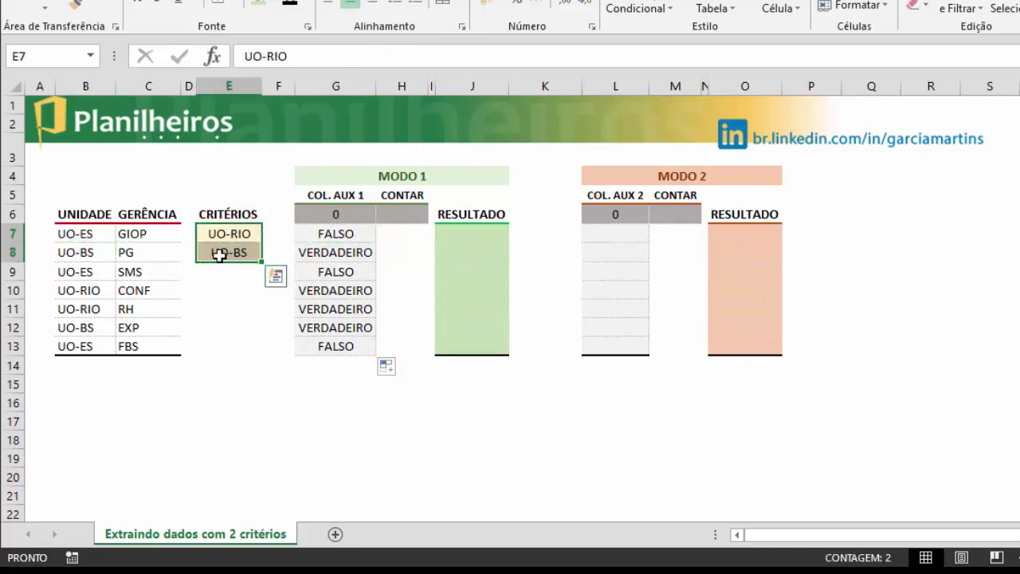
key(ctrl+c)
click(370, 252)
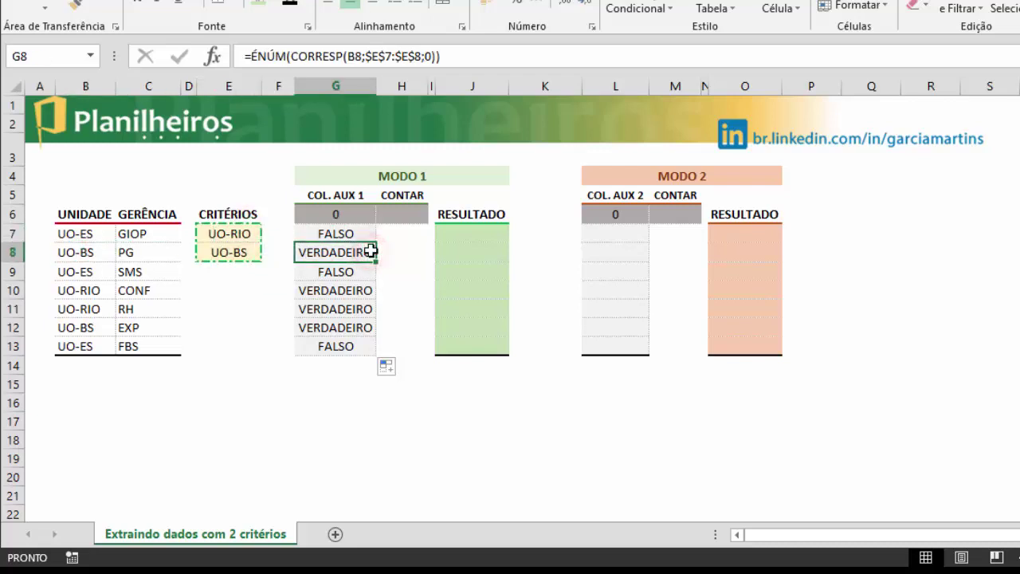
click(84, 272)
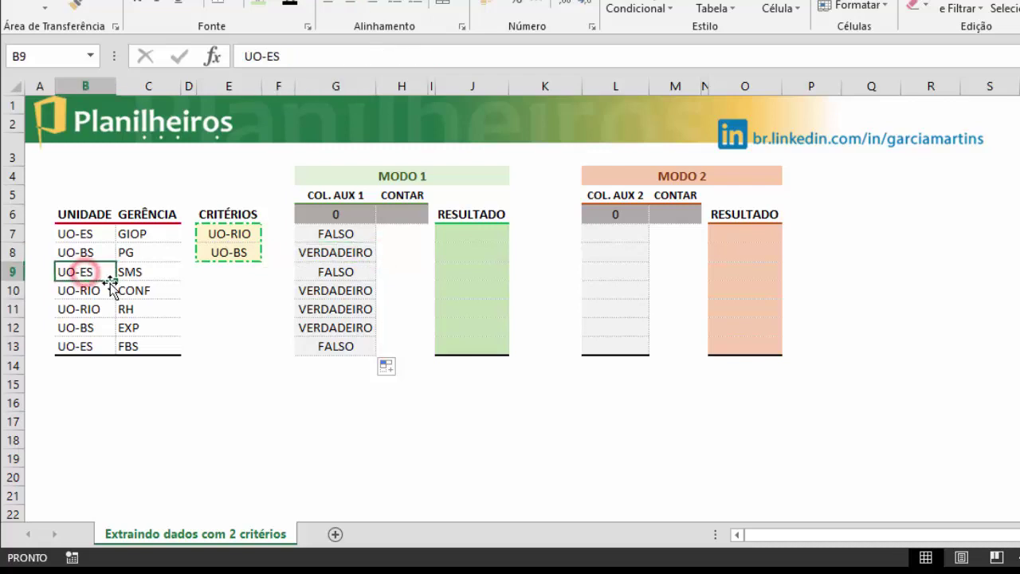
click(327, 271)
click(86, 290)
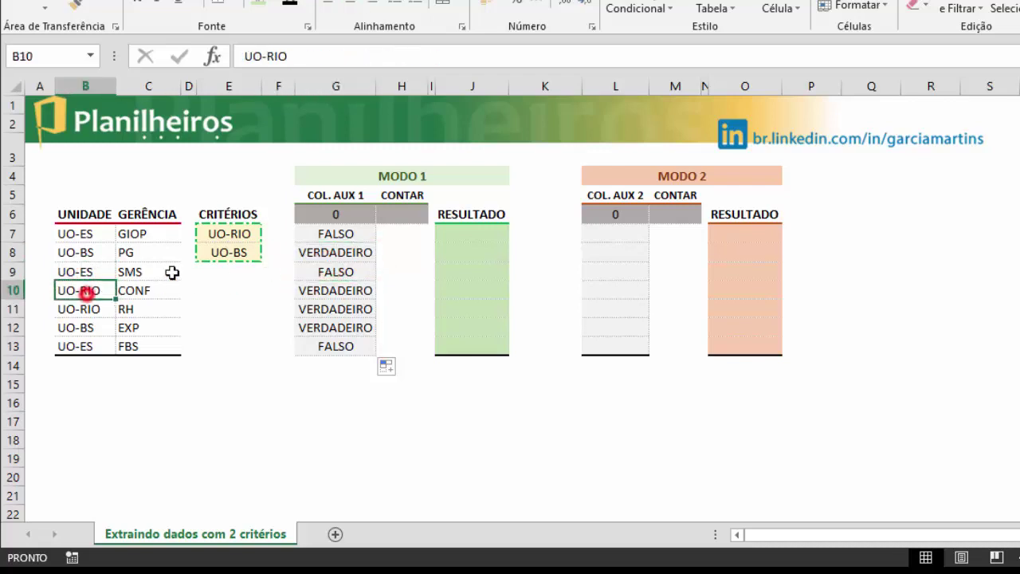
click(86, 309)
click(85, 326)
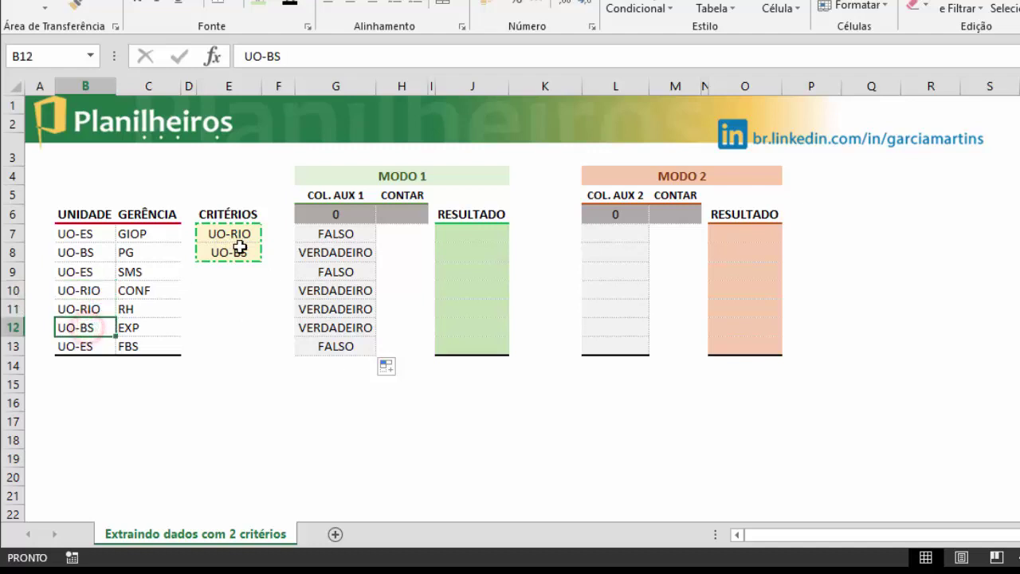
click(75, 346)
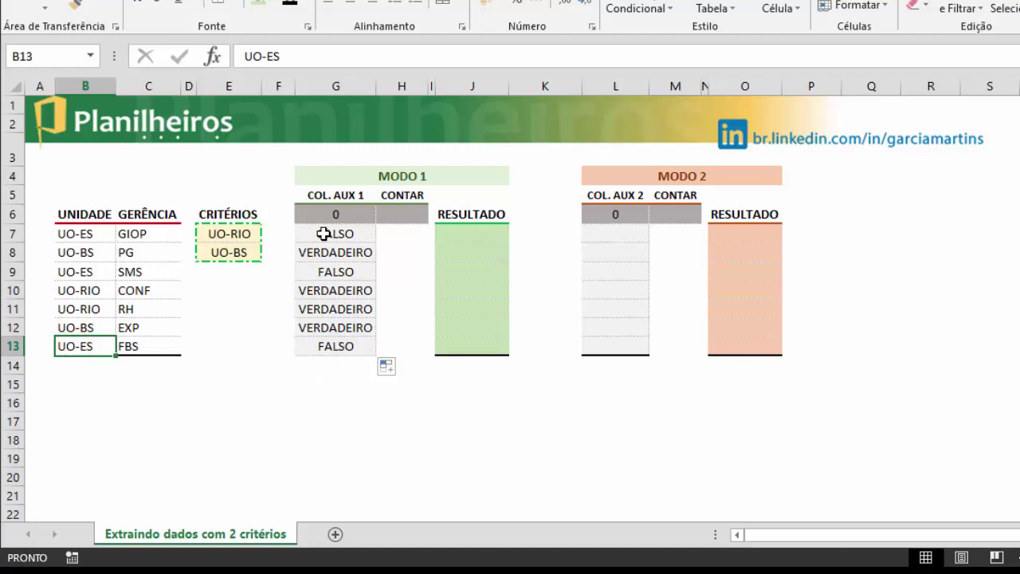
drag(319, 234, 319, 346)
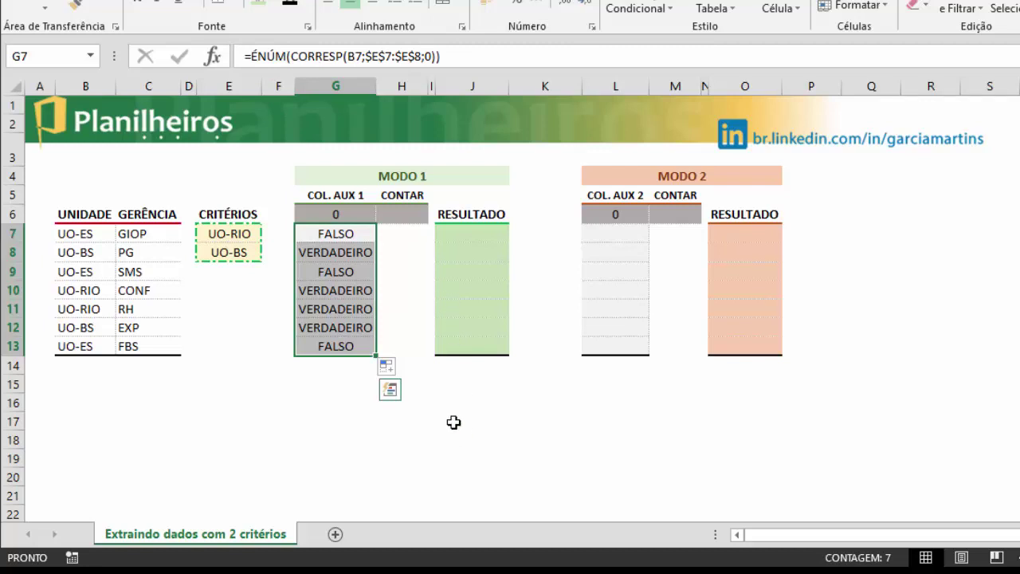
Step: Reapply the match formula to all selected helper rows with Ctrl+Enter
click(255, 53)
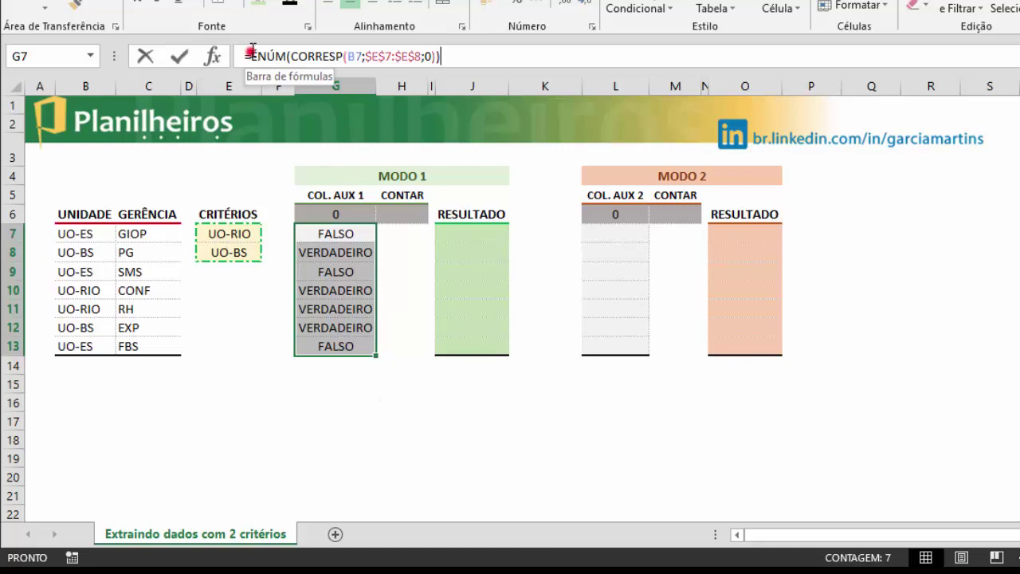
click(460, 53)
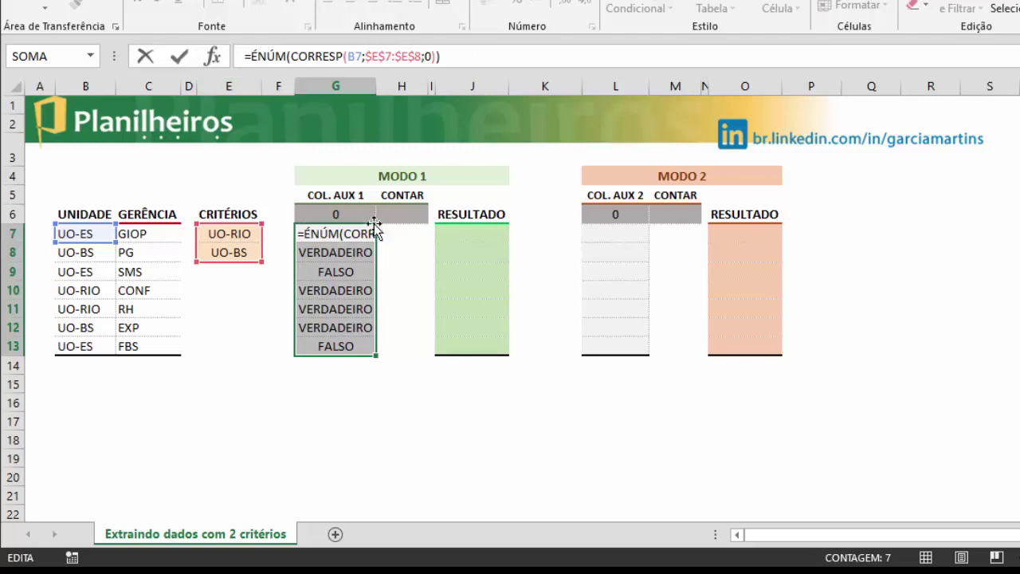
key(ctrl+Return)
Step: Wrap G7's ÉNÚM(CORRESP(...)) test in SE as its logical test, followed by ';'
click(336, 233)
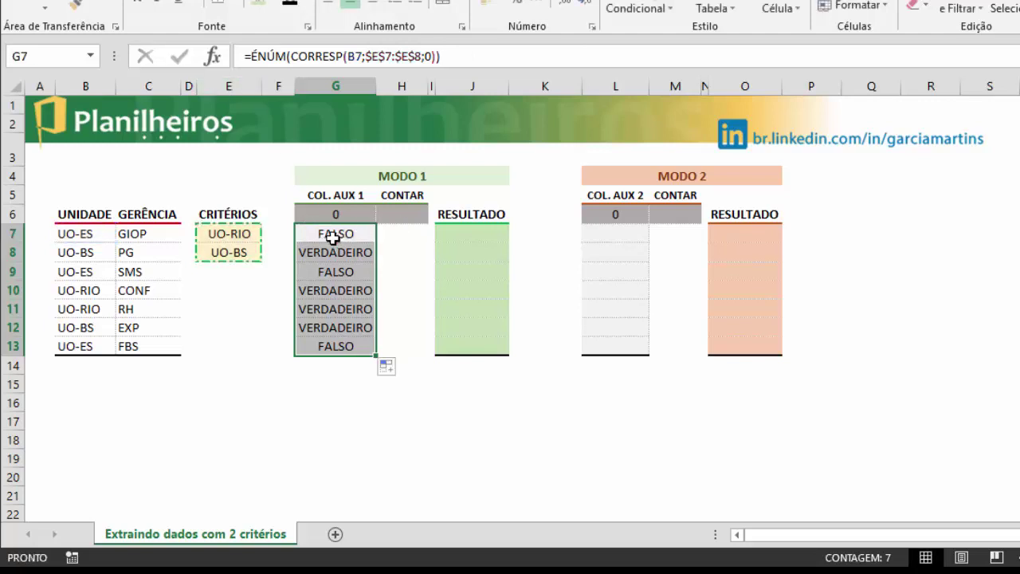
click(250, 56)
text(se)
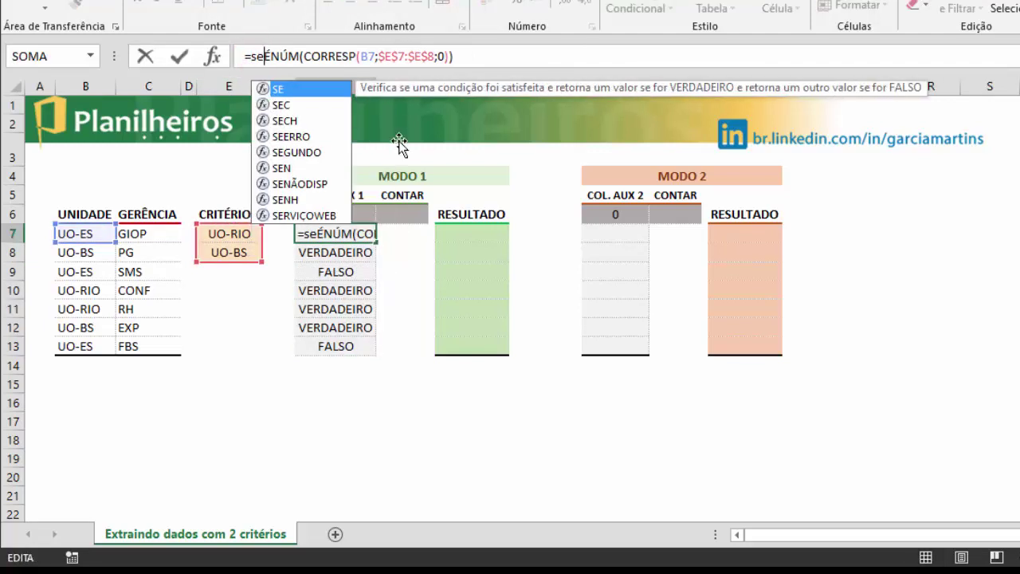
key(Tab)
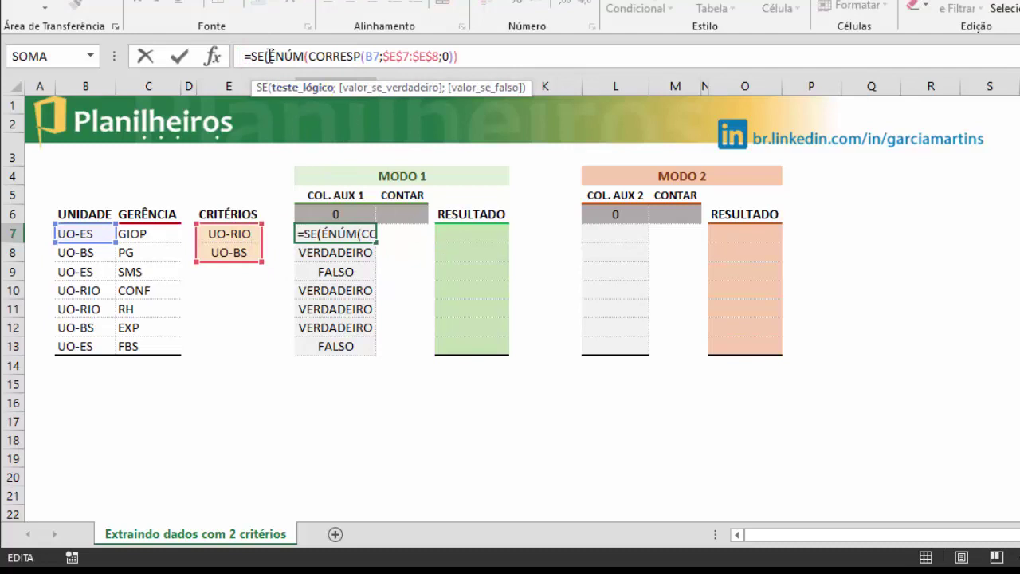
drag(268, 55, 458, 56)
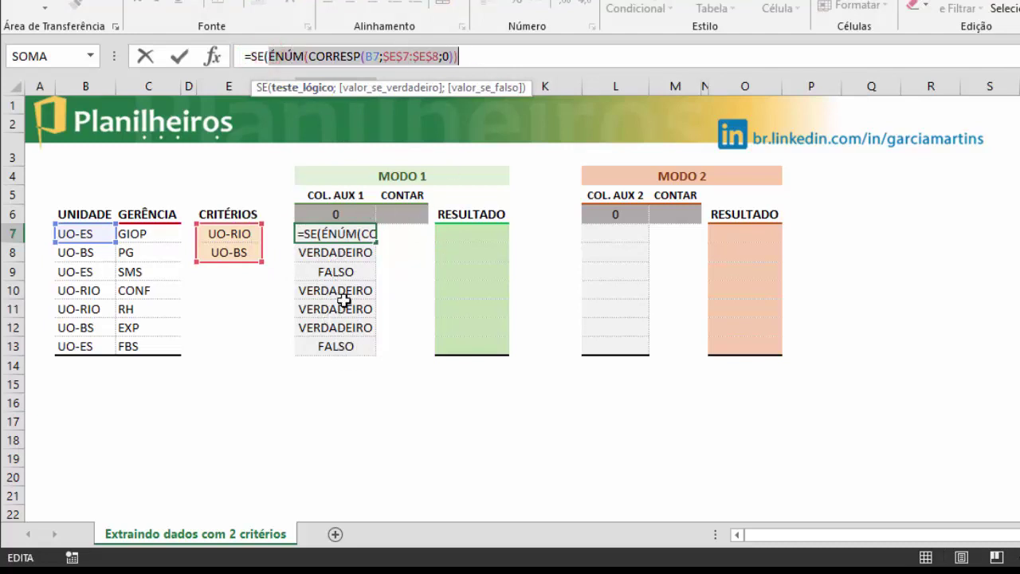
click(475, 58)
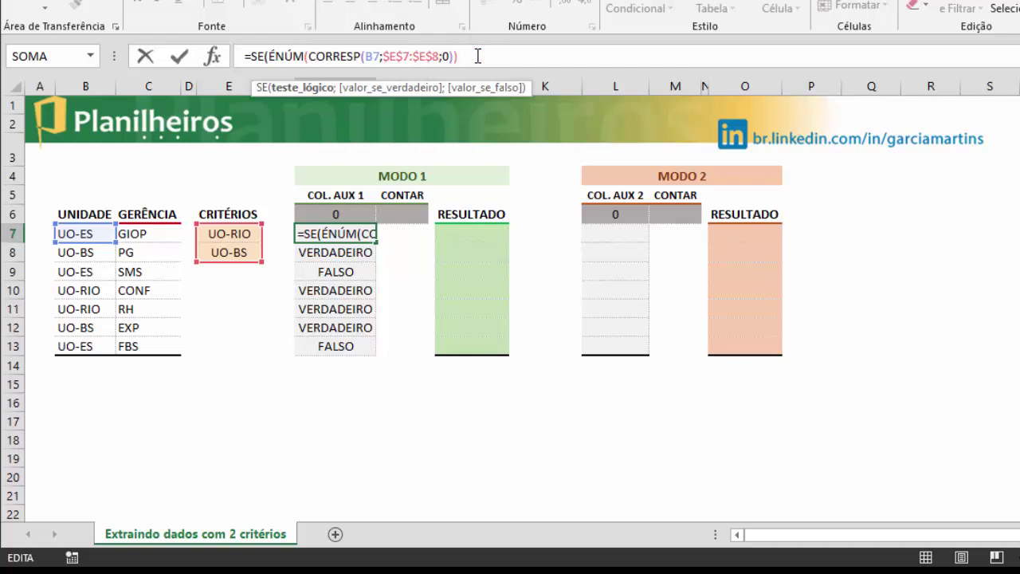
click(300, 90)
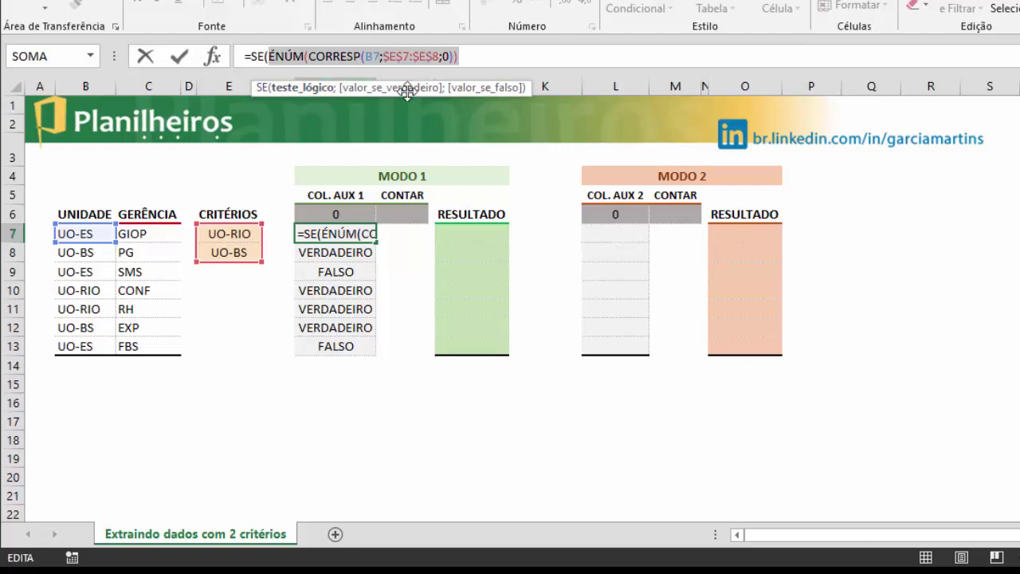
click(478, 58)
text(;)
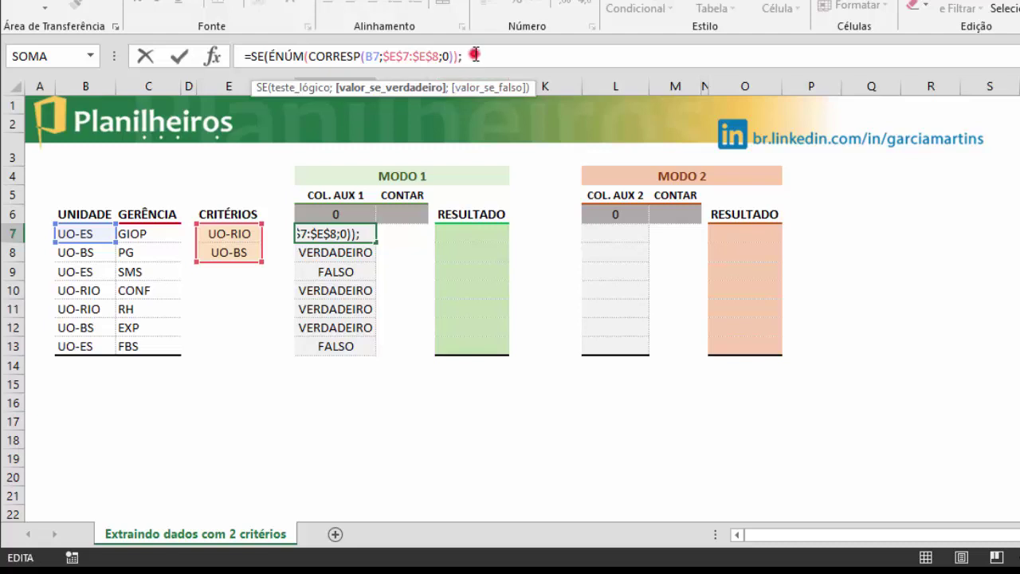
Step: Add PROC( at the end of G7's formula as SE's value-if-true argument
click(476, 55)
text(proc)
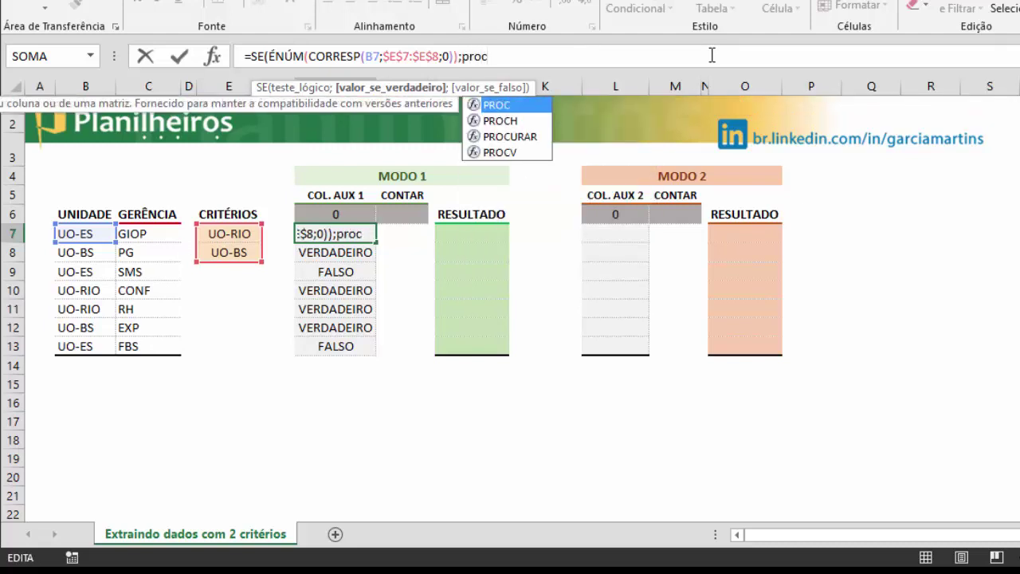
key(Tab)
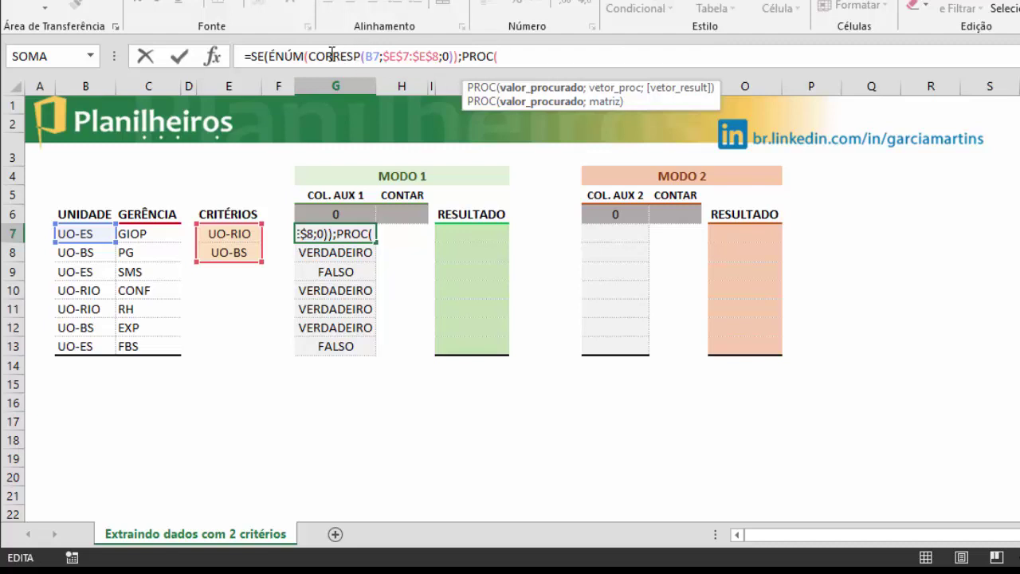
Step: Start PROC's lookup value in G7's formula with the number 9
text(B7)
text(9,)
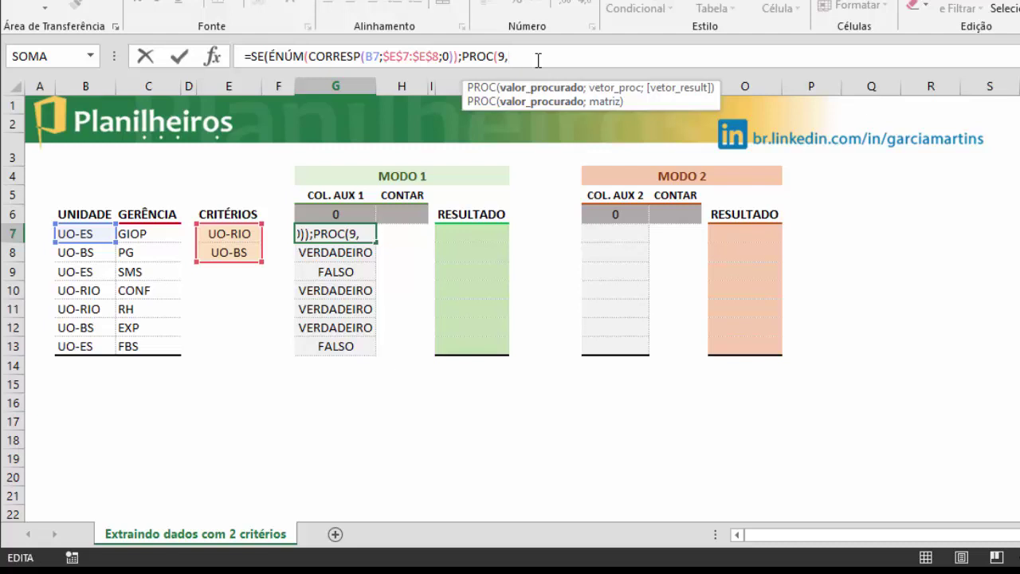
text(99999)
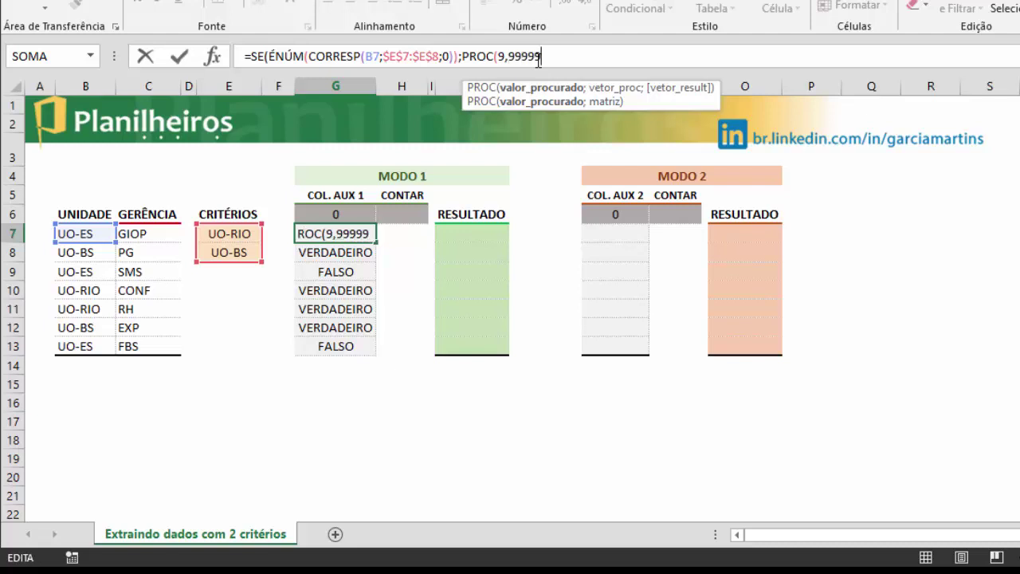
text(999)
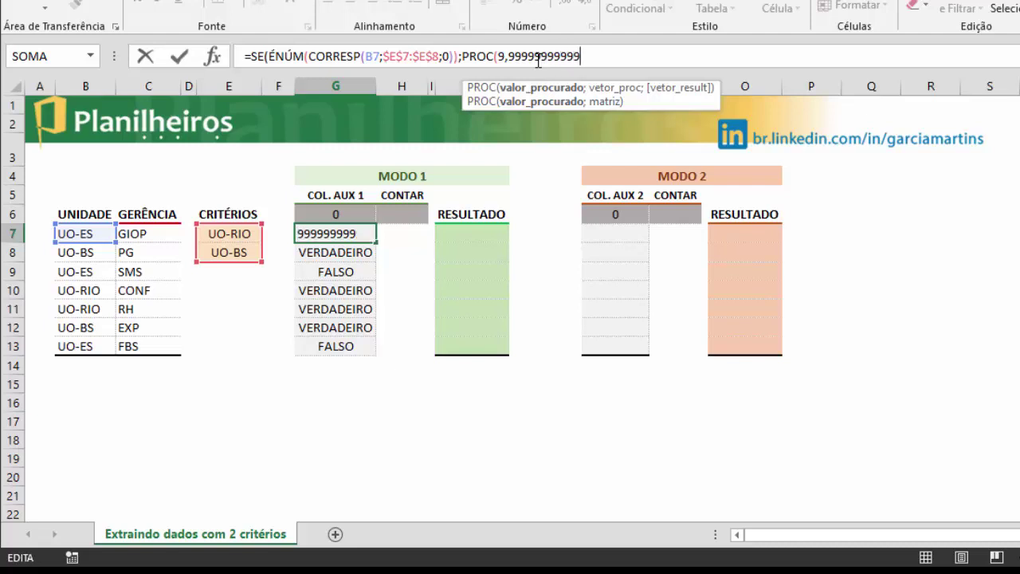
text(999)
text(e)
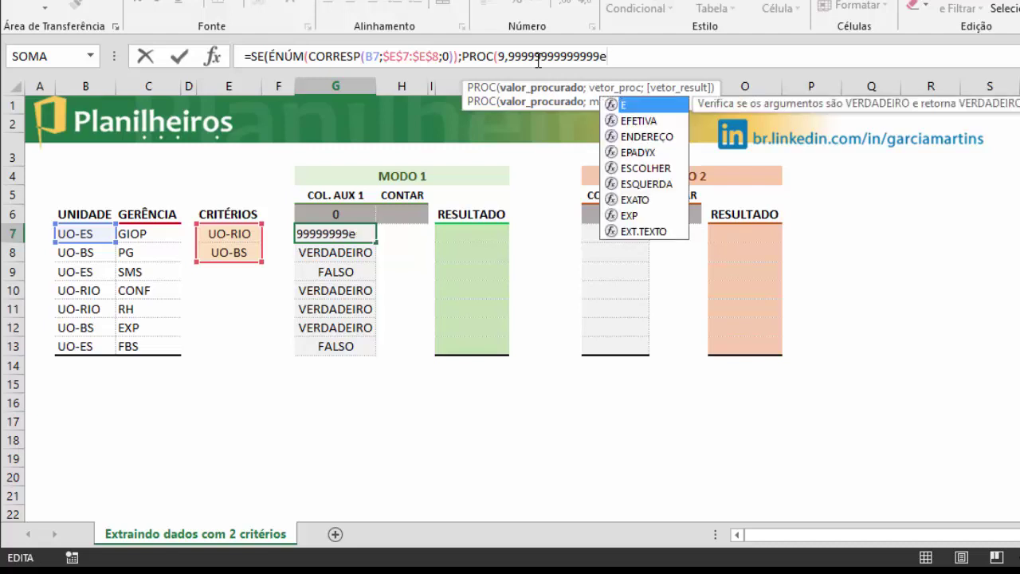
text(+307)
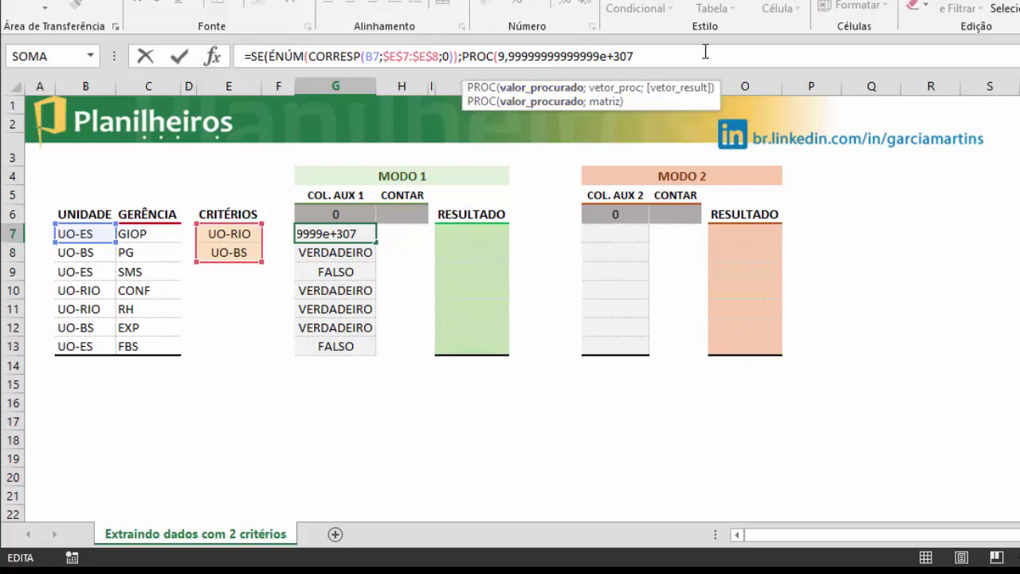
text(;)
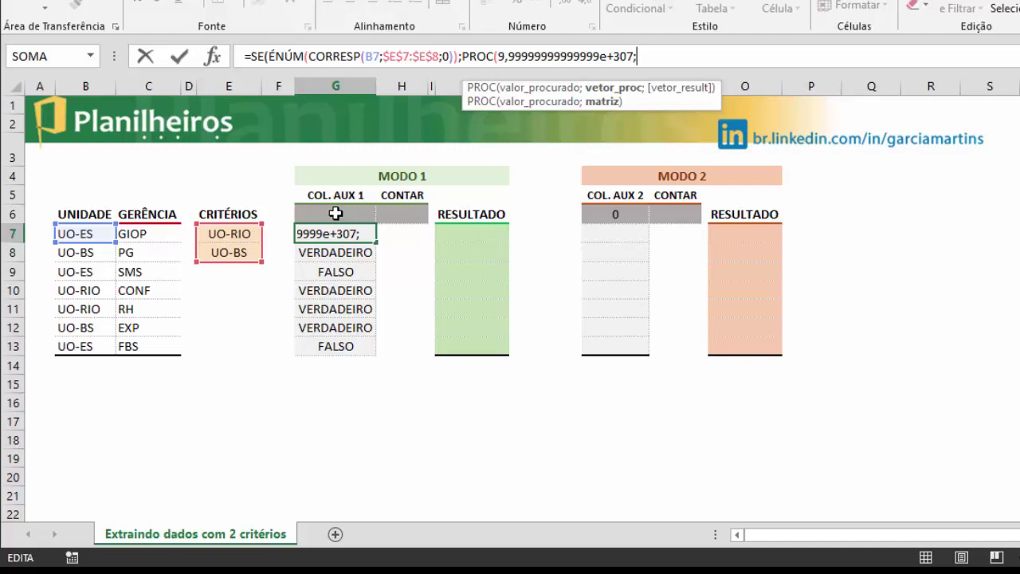
Step: Set PROC's lookup range to $G$6:G6, locking G6 as the starting cell
click(336, 213)
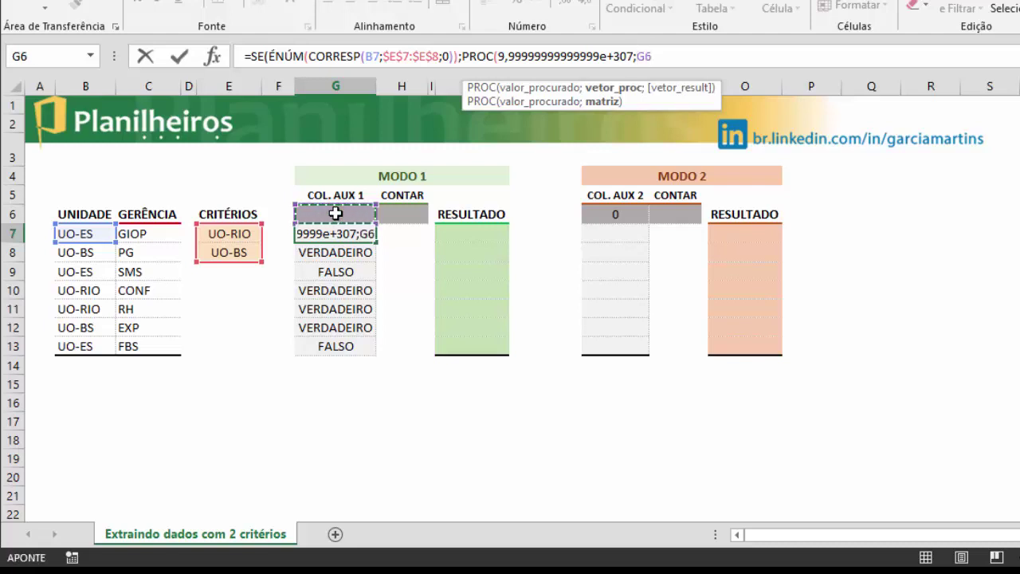
key(F8)
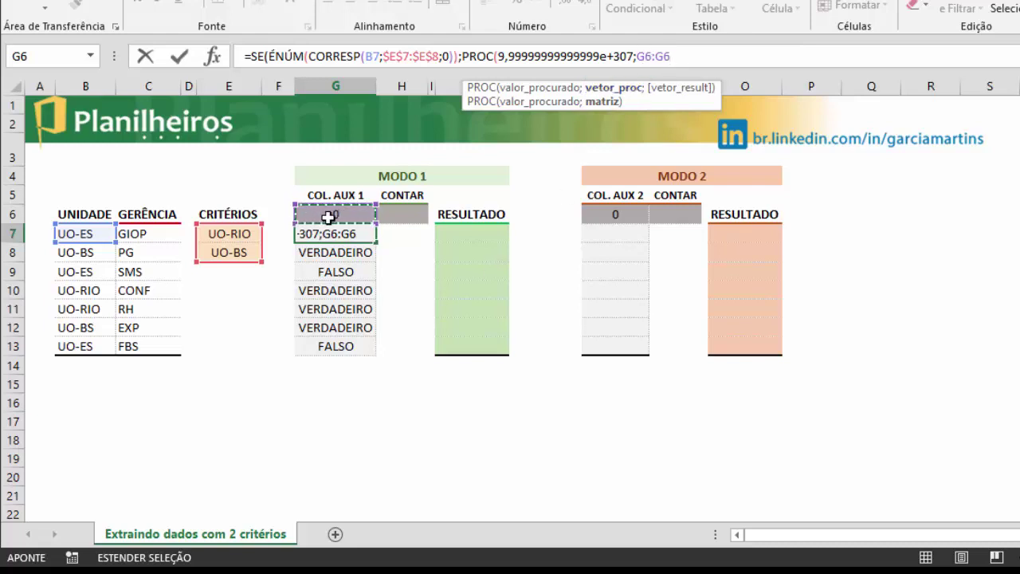
double_click(649, 56)
click(697, 55)
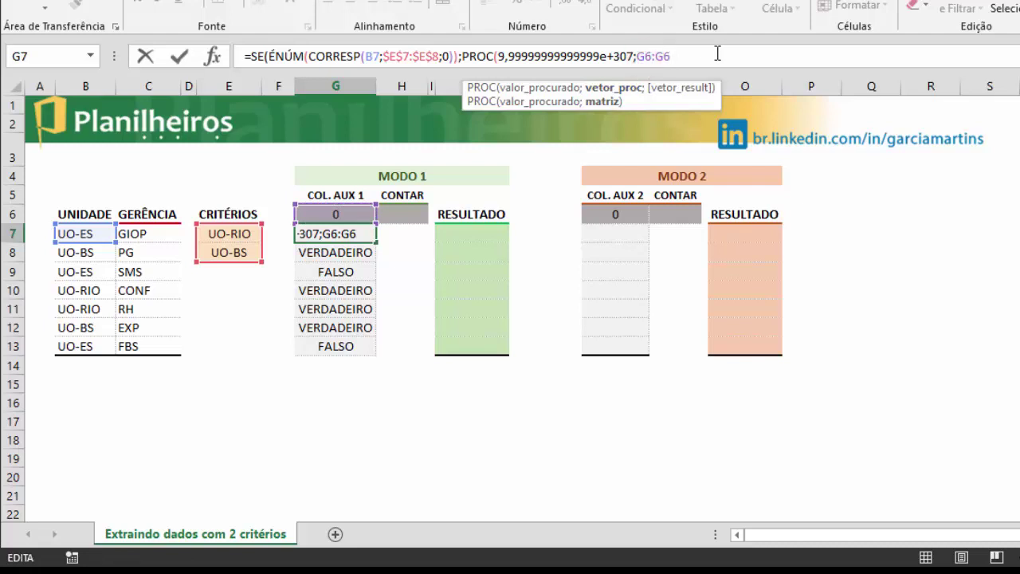
key(F4)
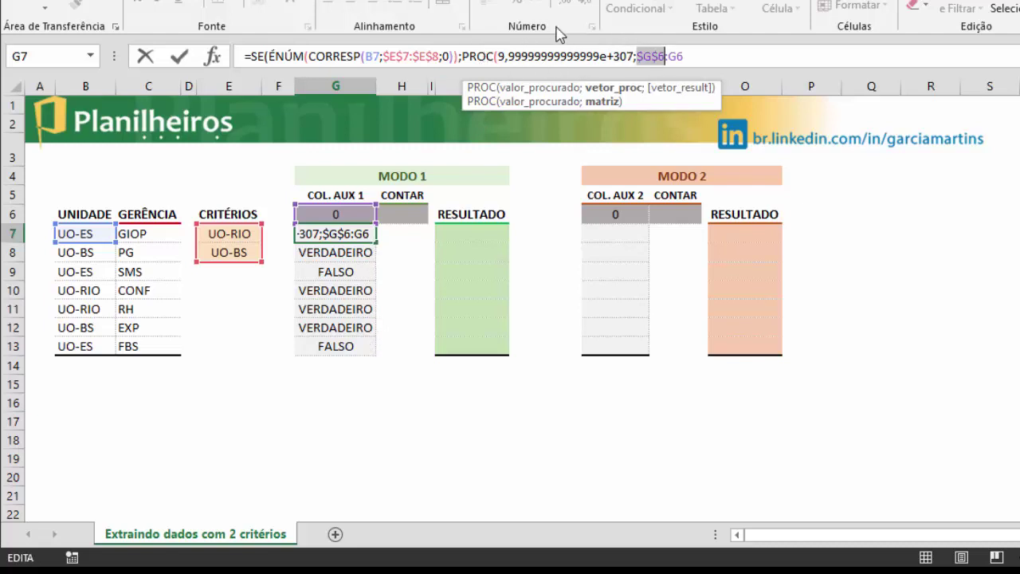
click(674, 50)
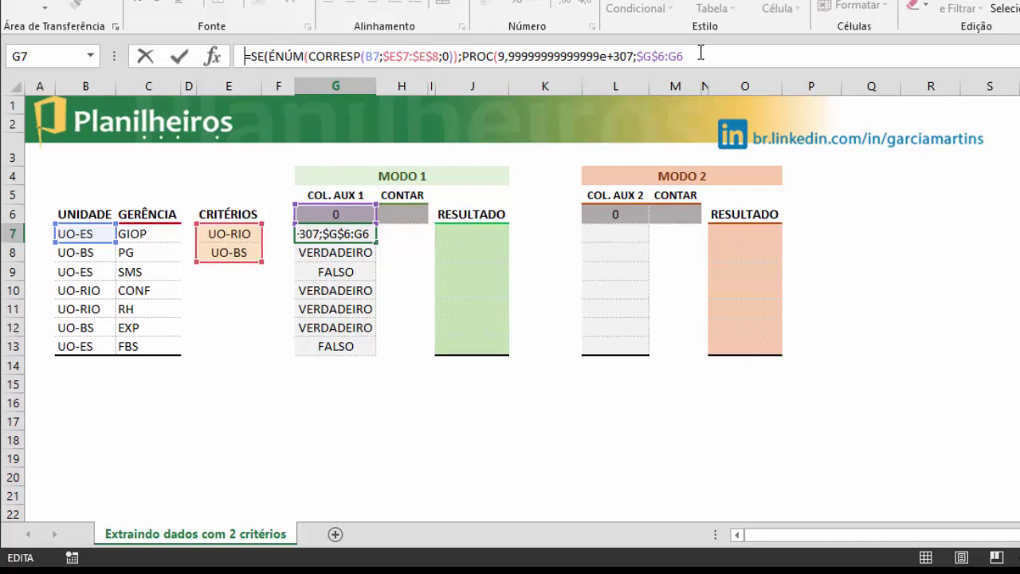
click(700, 52)
text())
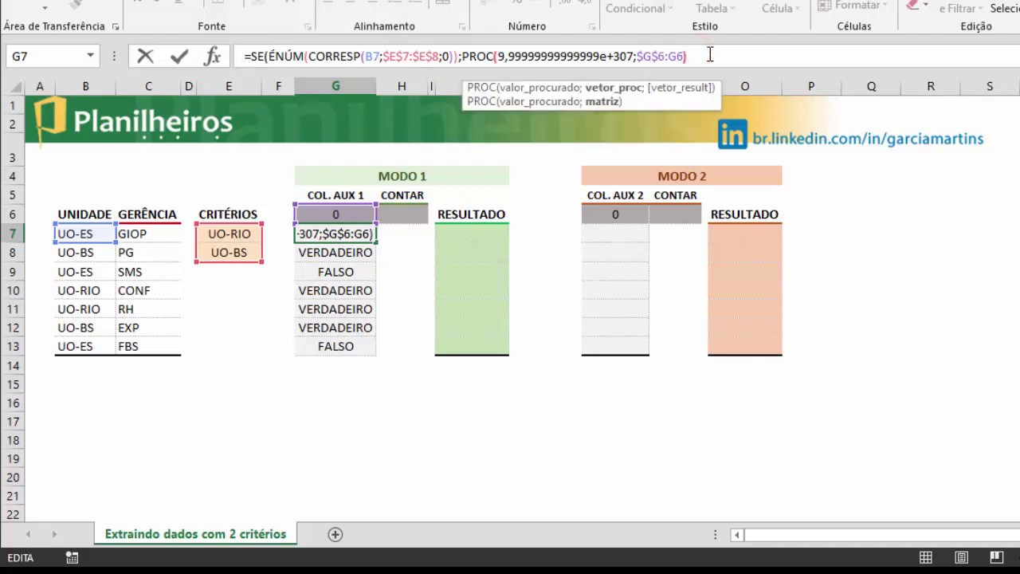
click(710, 54)
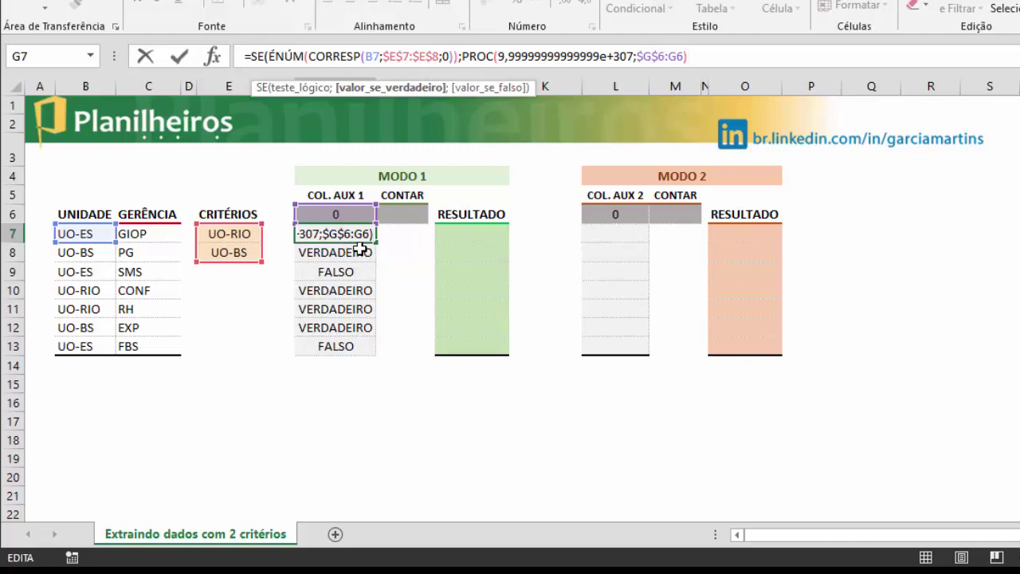
Step: Add +1 after PROC and "" as SE's value-if-false to finish the formula
text(+1)
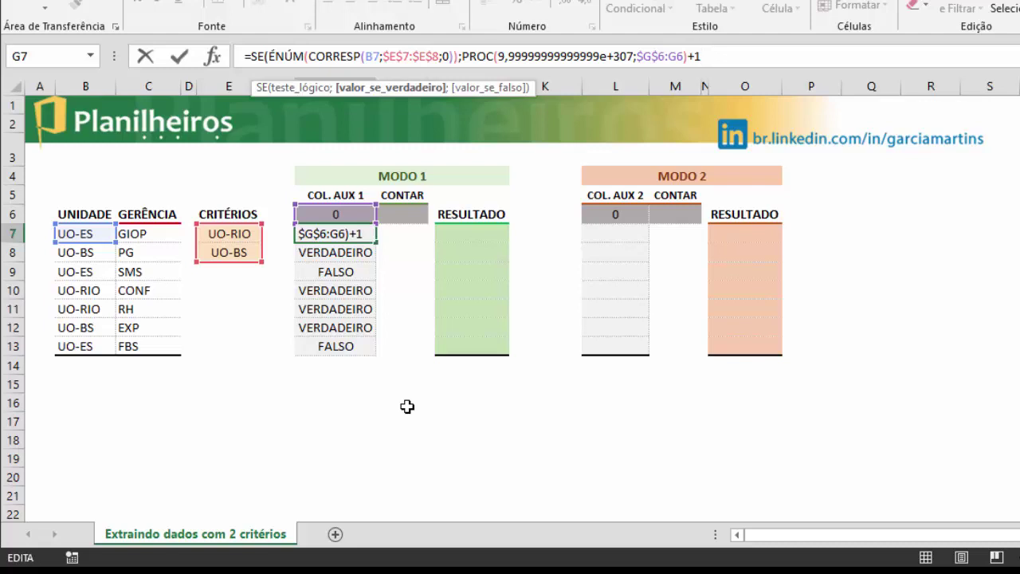
text(;)
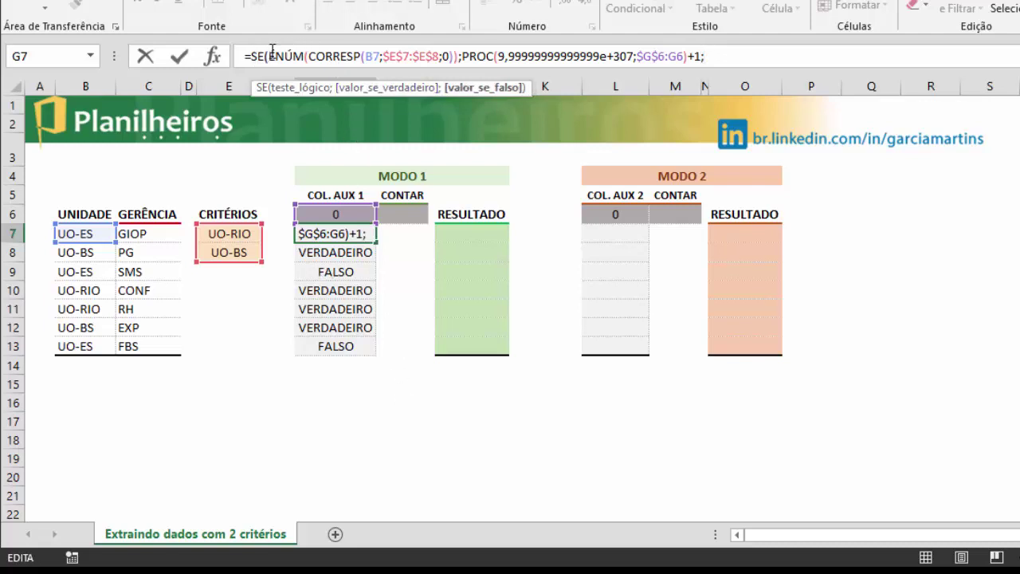
drag(269, 56, 458, 56)
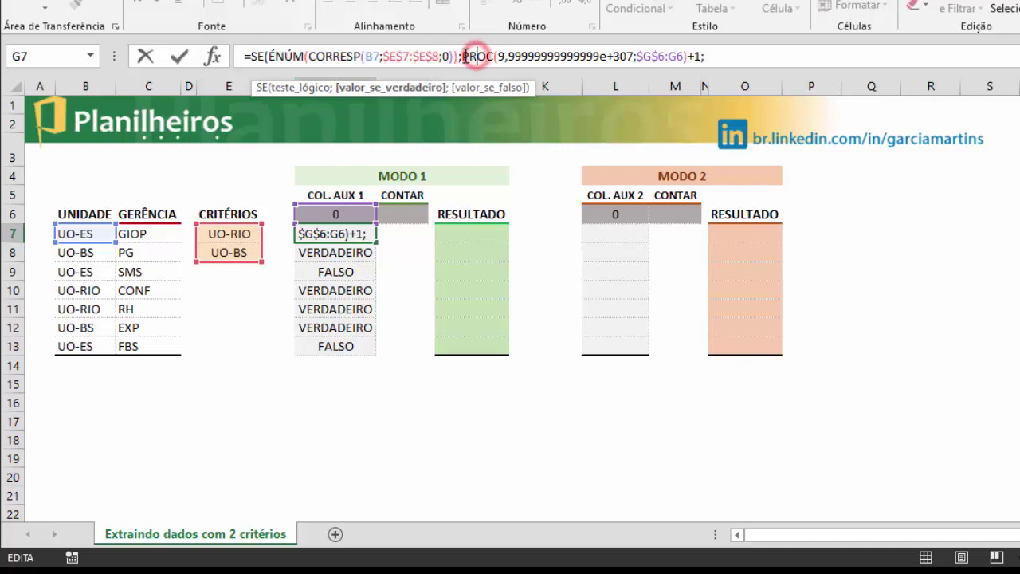
drag(462, 55, 700, 64)
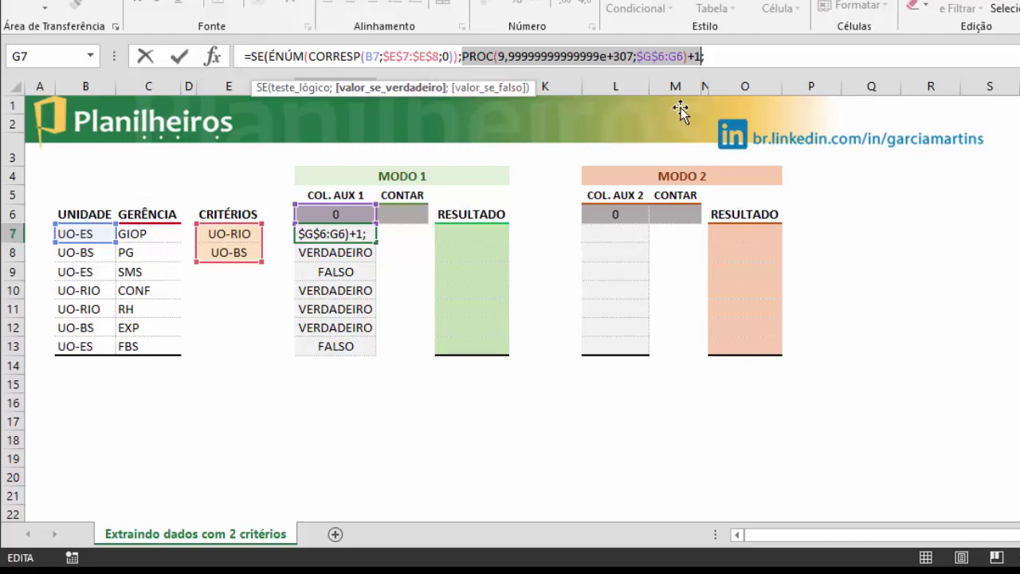
click(727, 49)
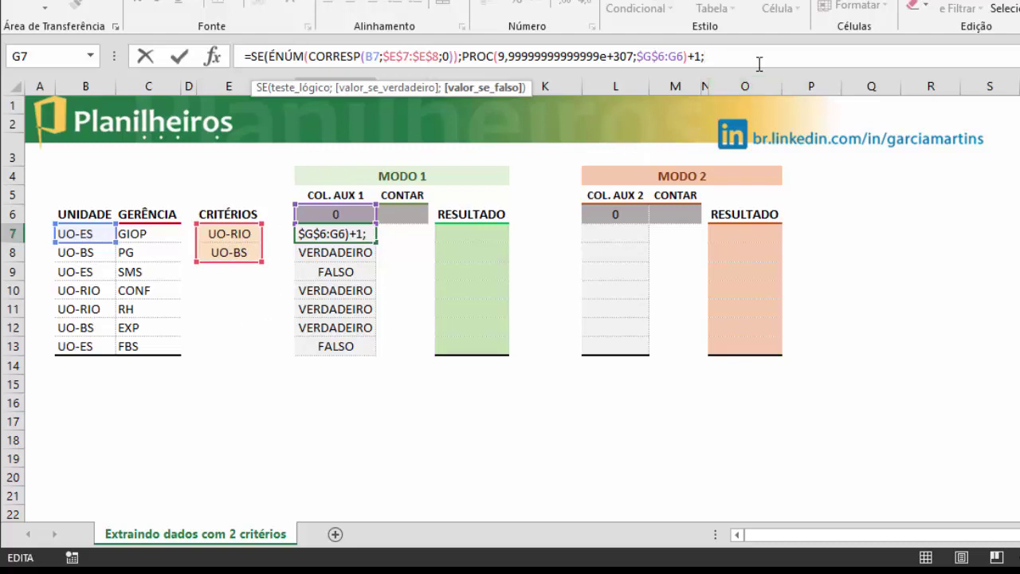
text(")
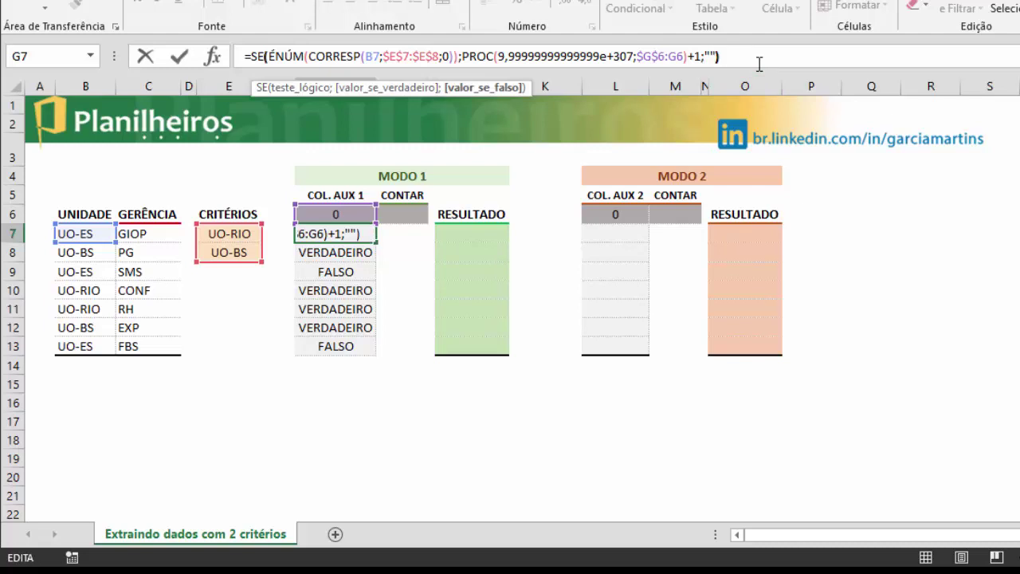
Step: Commit G7's formula and fill it down to G13 without formatting
key(Return)
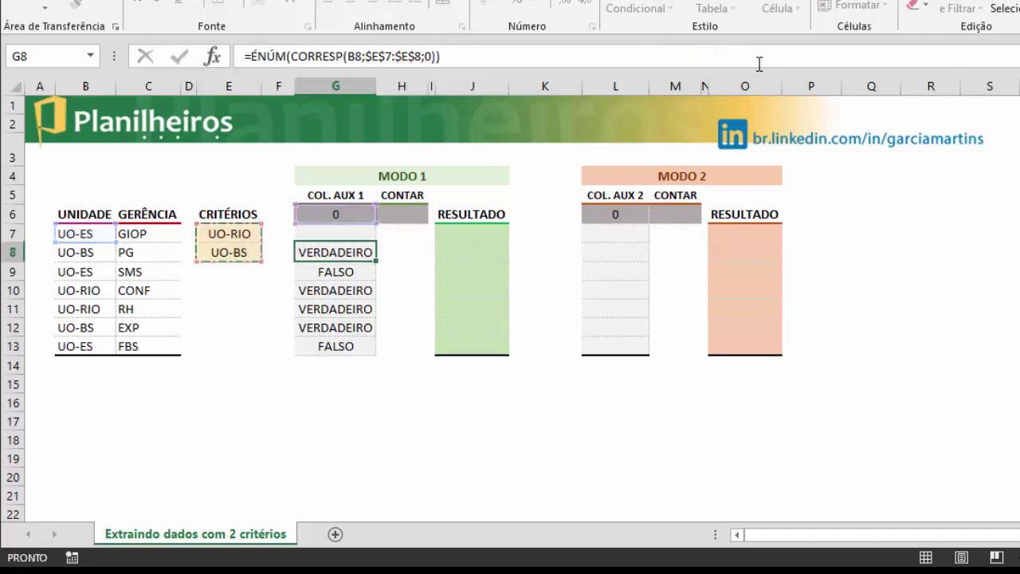
click(326, 235)
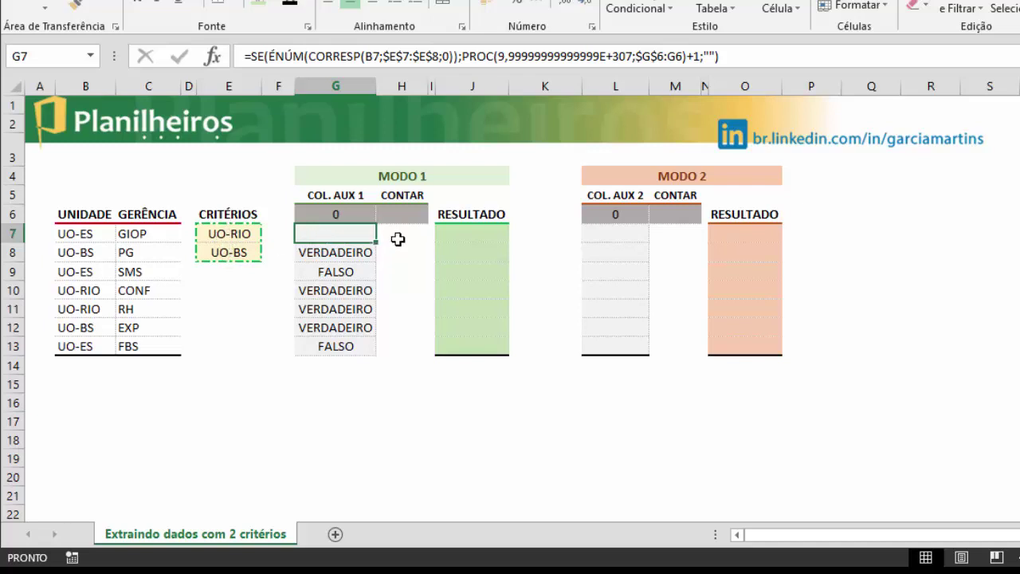
drag(375, 241, 365, 351)
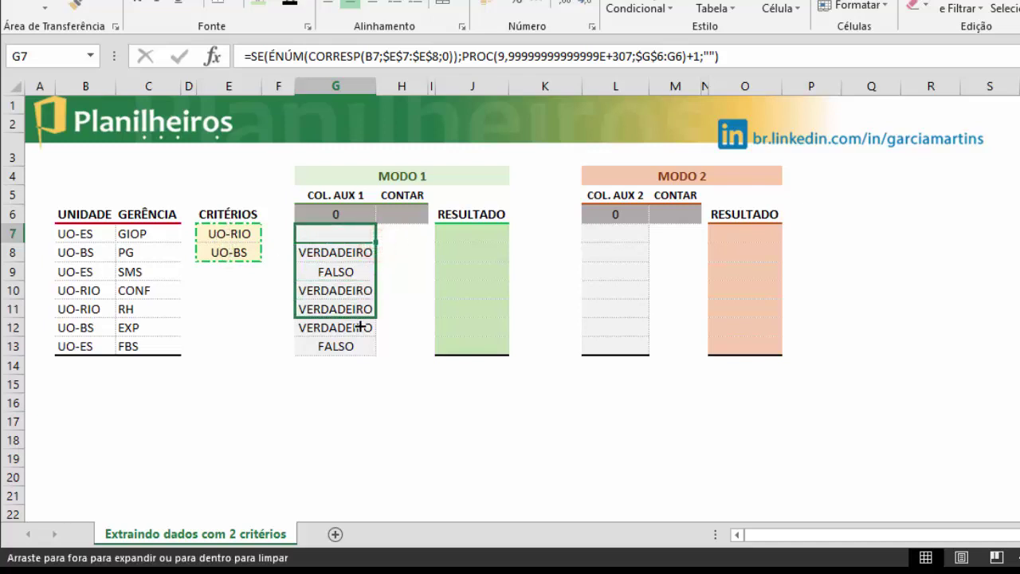
click(387, 367)
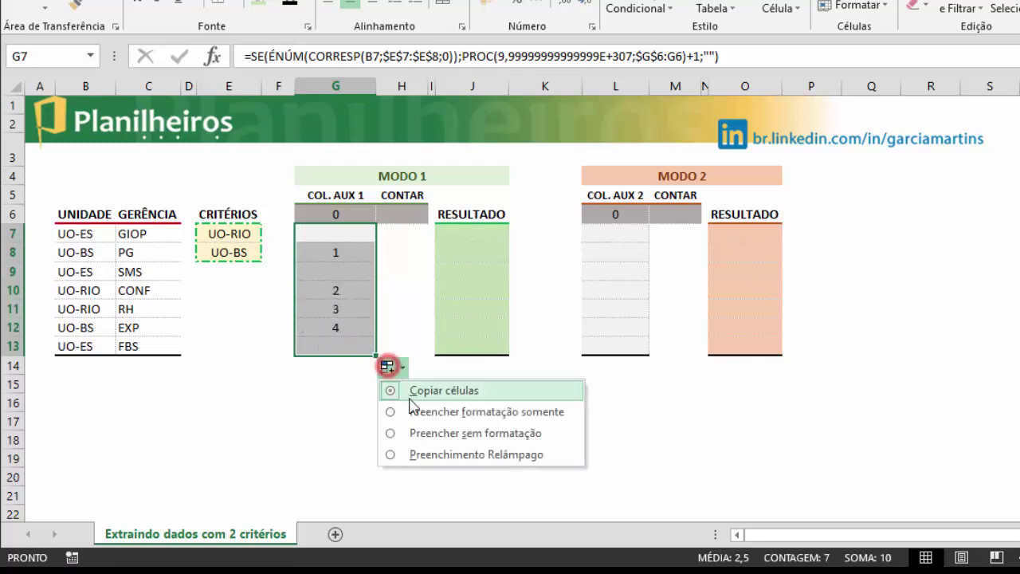
click(411, 432)
click(334, 420)
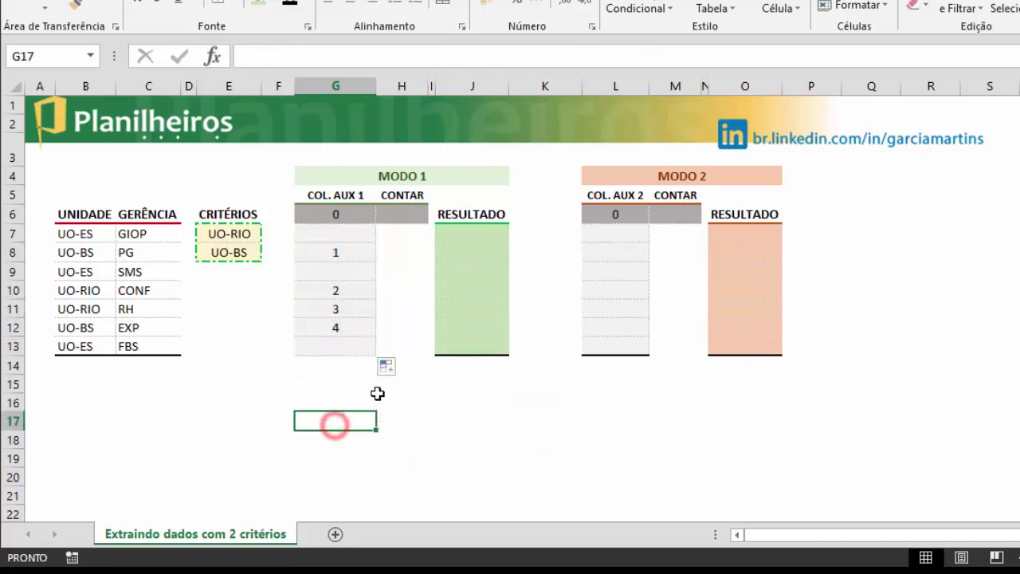
click(332, 232)
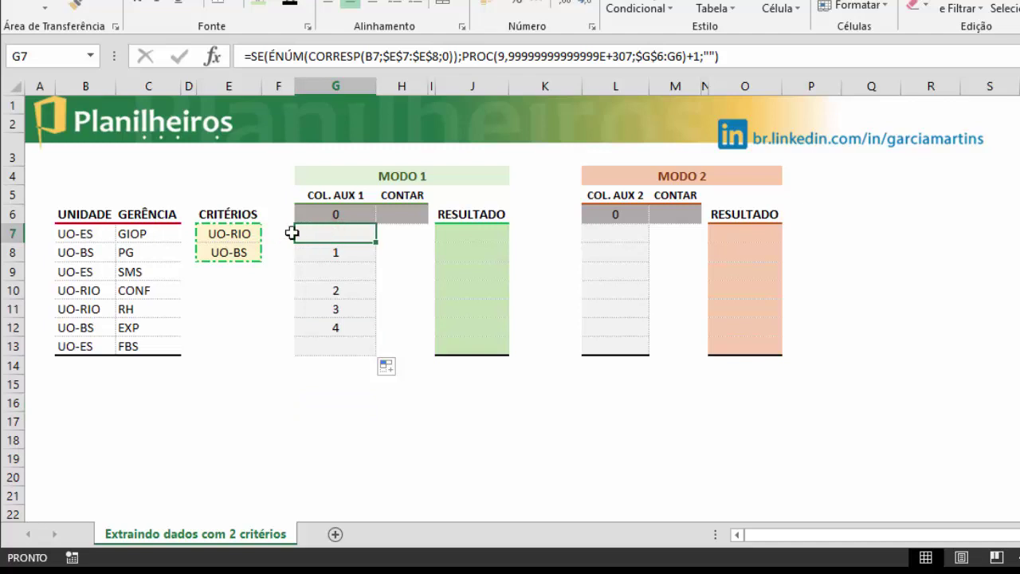
Step: Compare units in B8:B11 with their G results, noting UO-ES rows stay blank
click(84, 255)
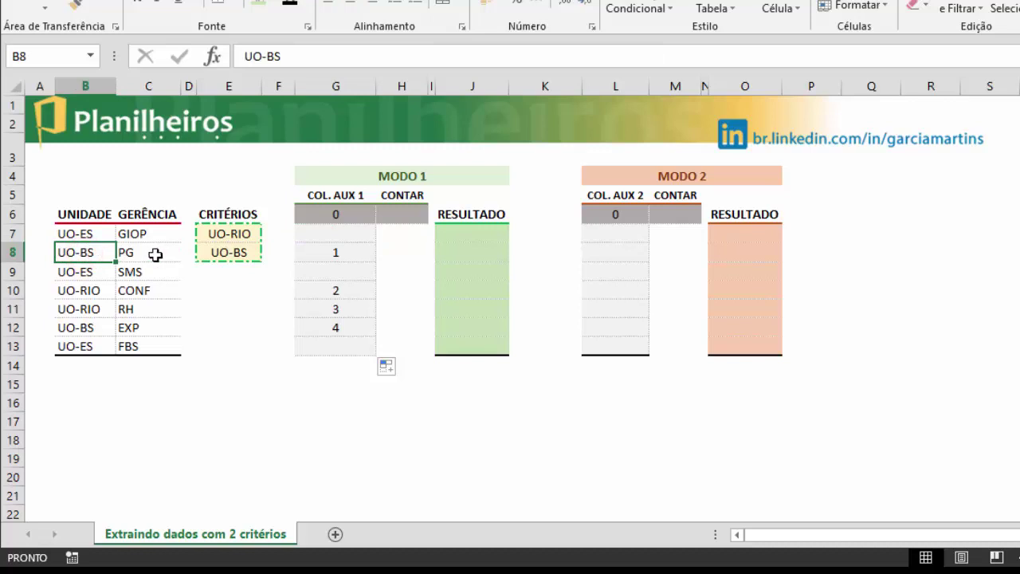
click(354, 251)
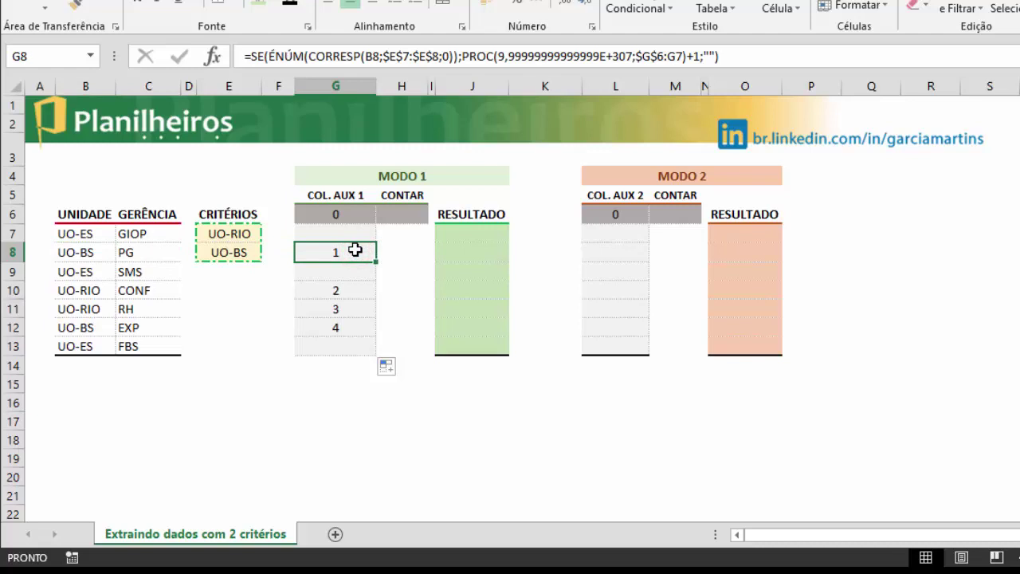
click(87, 271)
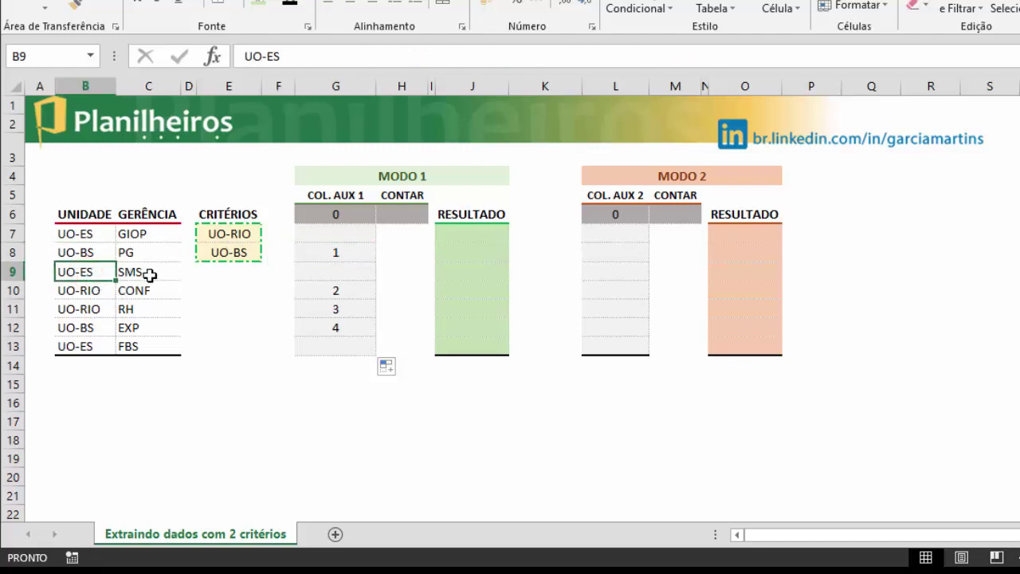
click(351, 269)
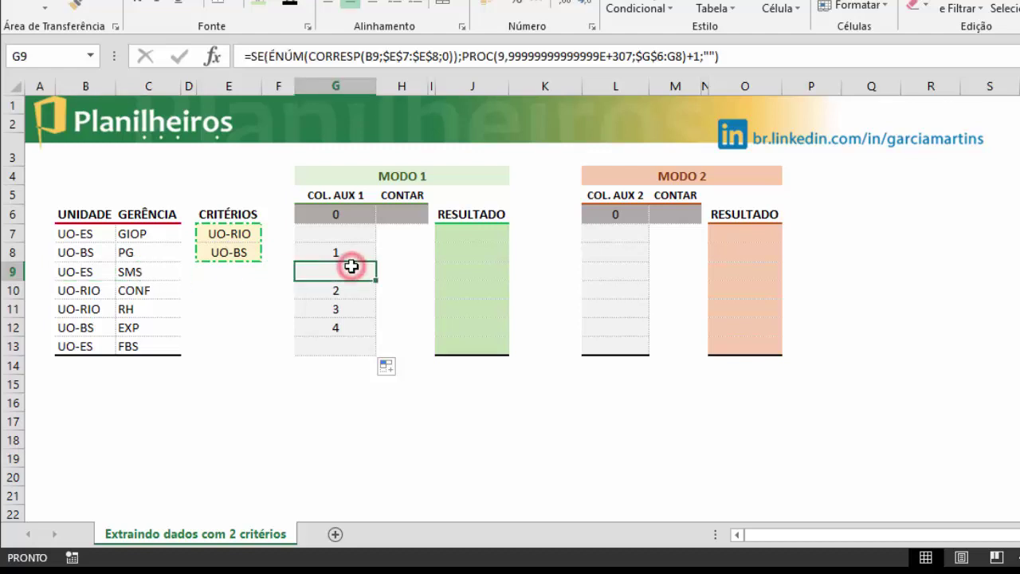
click(90, 291)
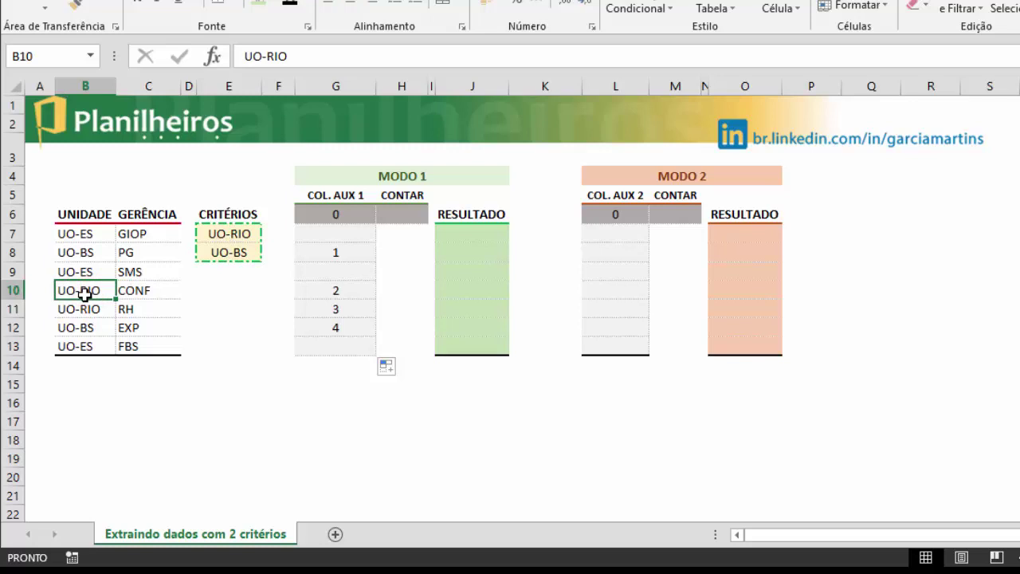
click(365, 294)
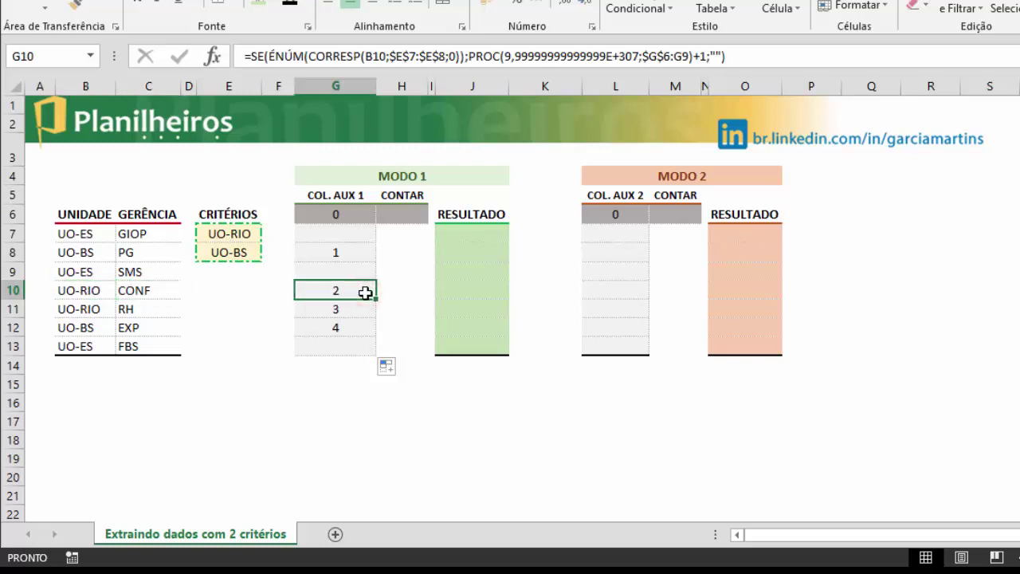
click(96, 311)
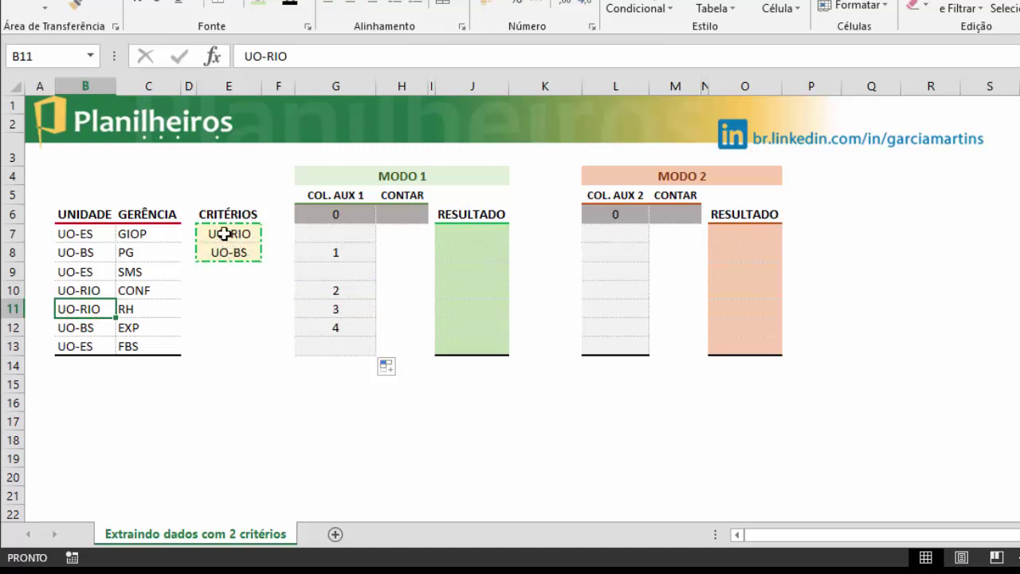
Step: Review counts 1 to 4 in G8, G10, G11, G12 against matching units in B8, B10, B11, B12
click(350, 253)
click(337, 290)
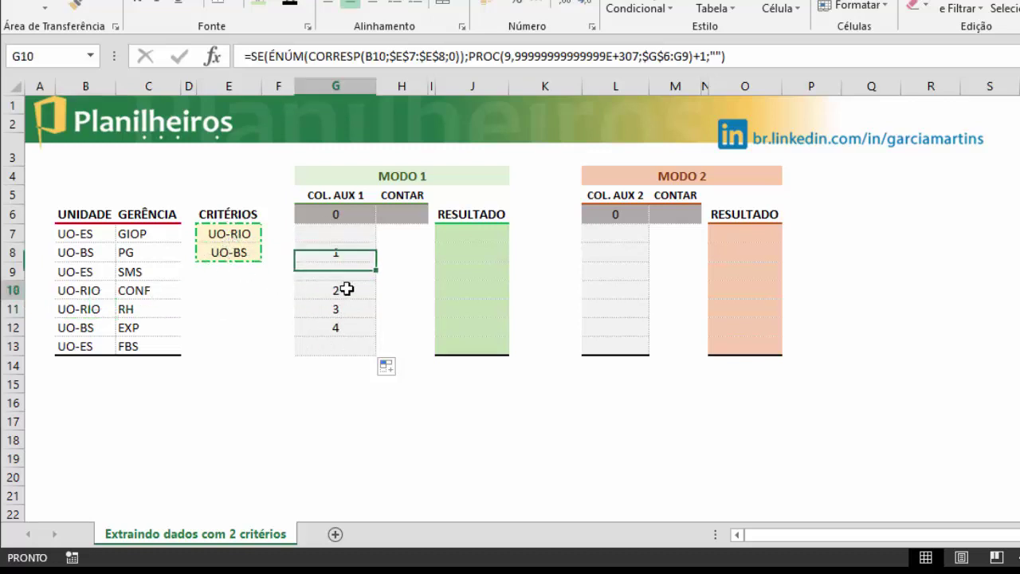
click(339, 309)
click(334, 326)
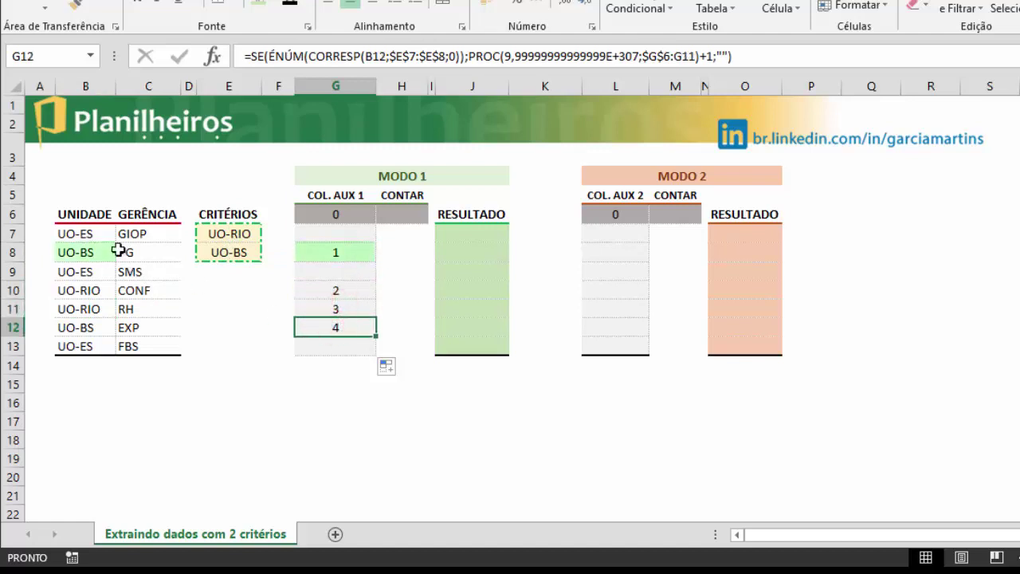
click(86, 252)
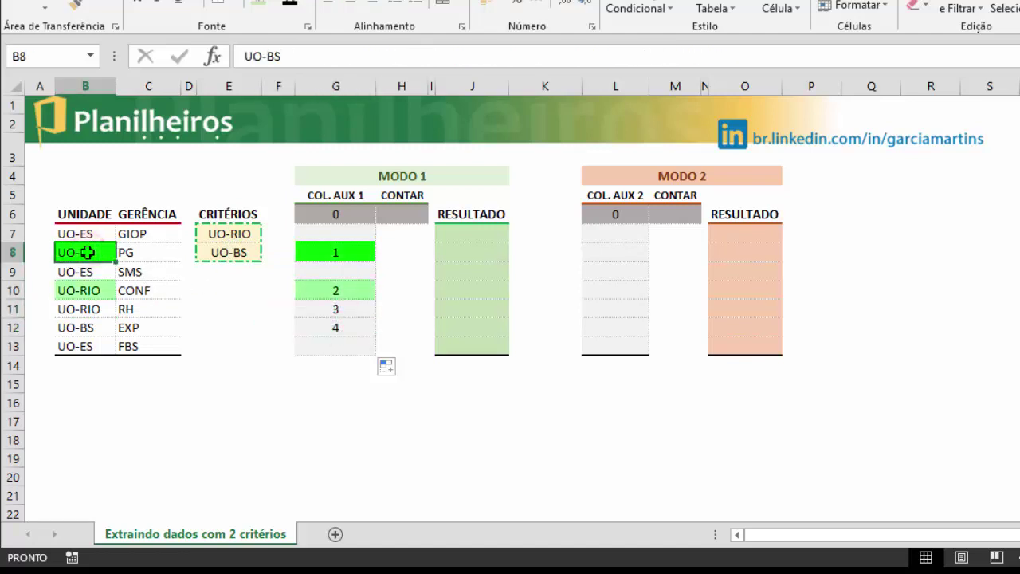
click(86, 290)
click(88, 309)
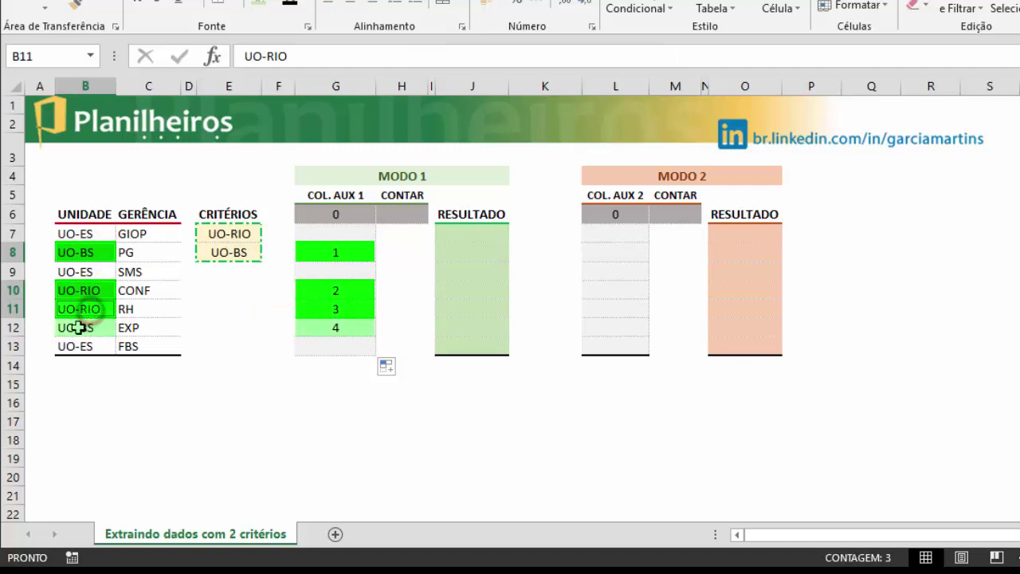
click(80, 327)
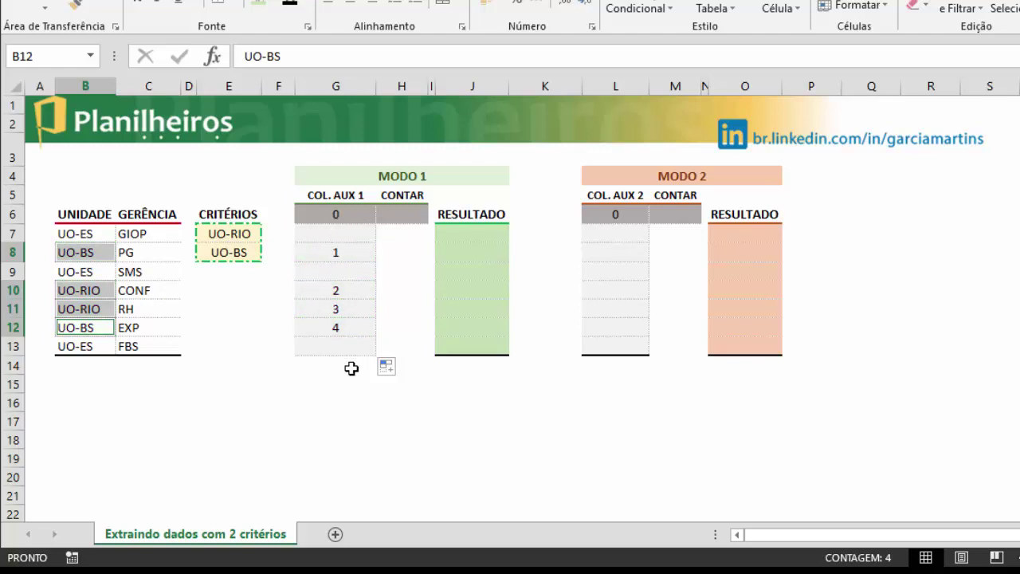
click(345, 237)
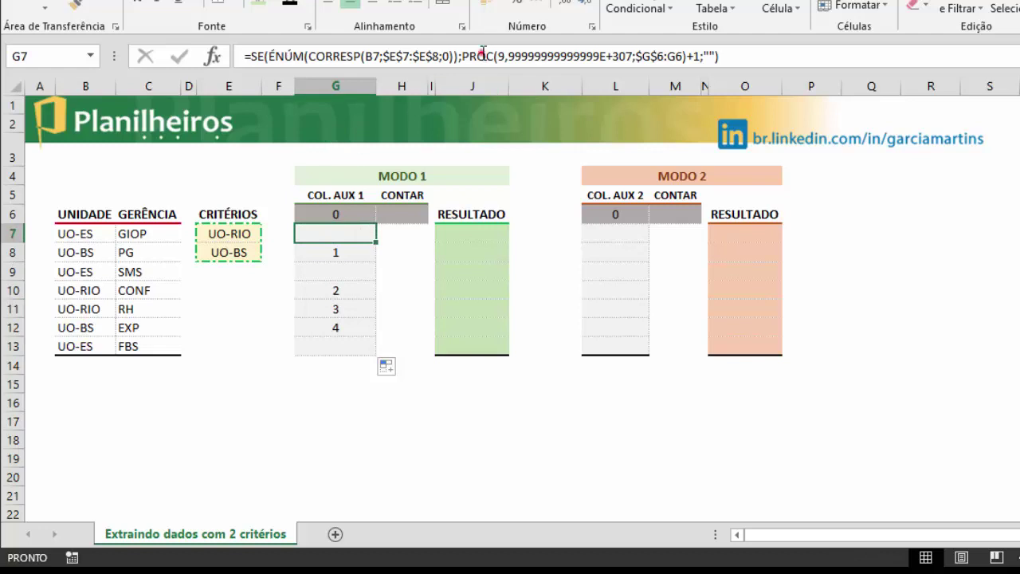
Step: Copy the PROC lookup expression from G7's formula, leaving G7 unchanged
click(464, 55)
drag(463, 56, 686, 58)
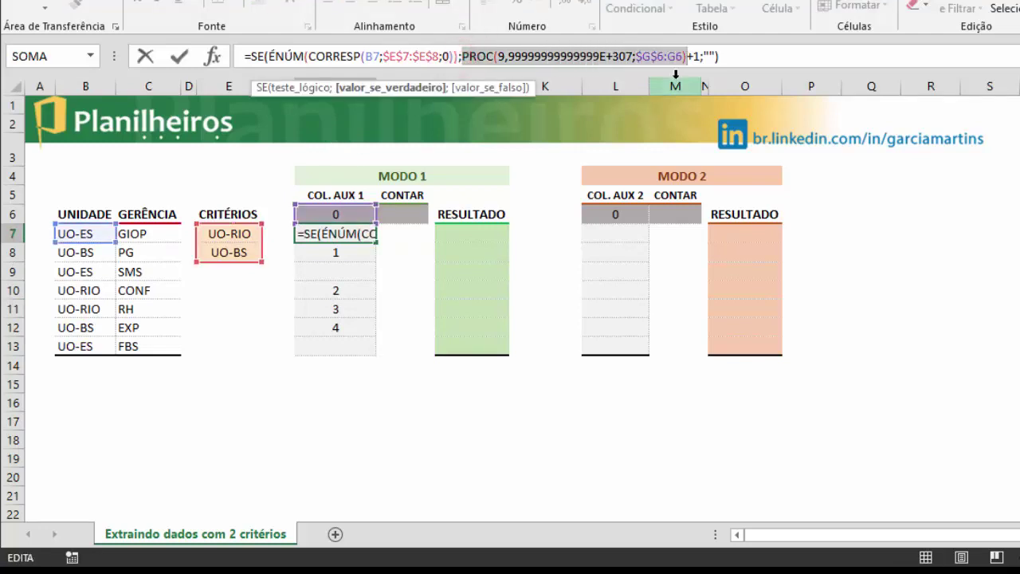
key(shift+Left)
key(Escape)
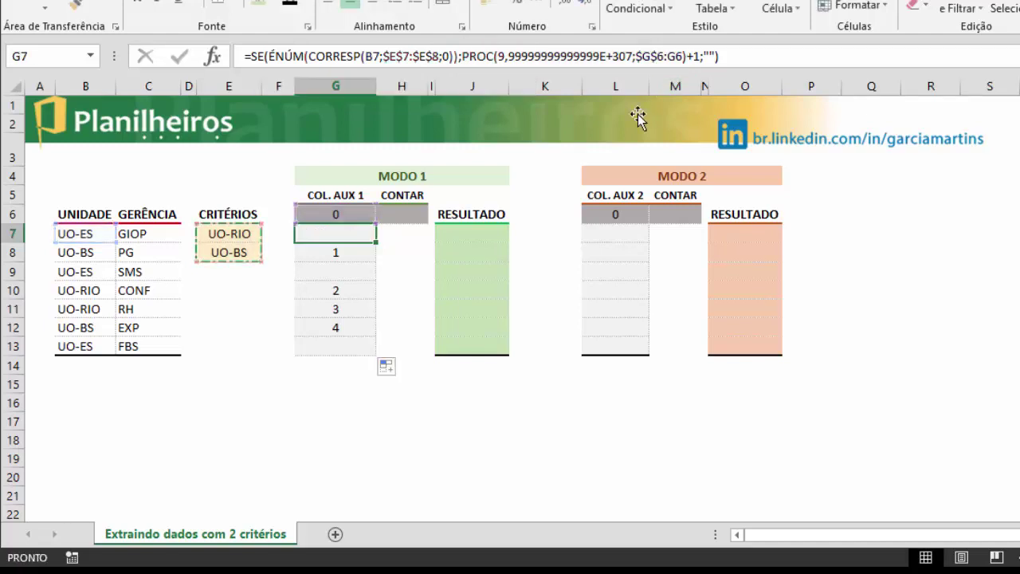
click(402, 212)
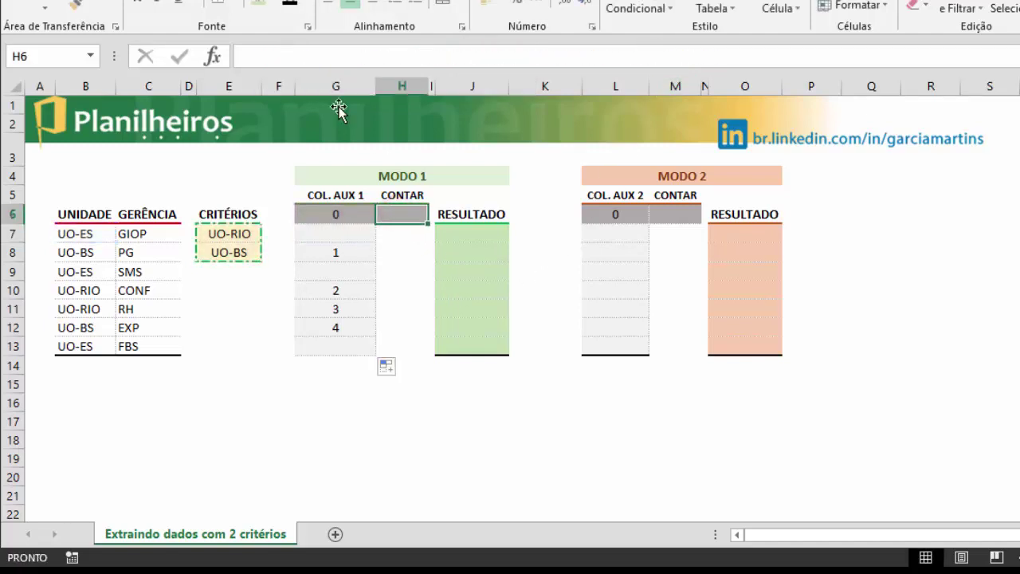
click(292, 50)
text(=)
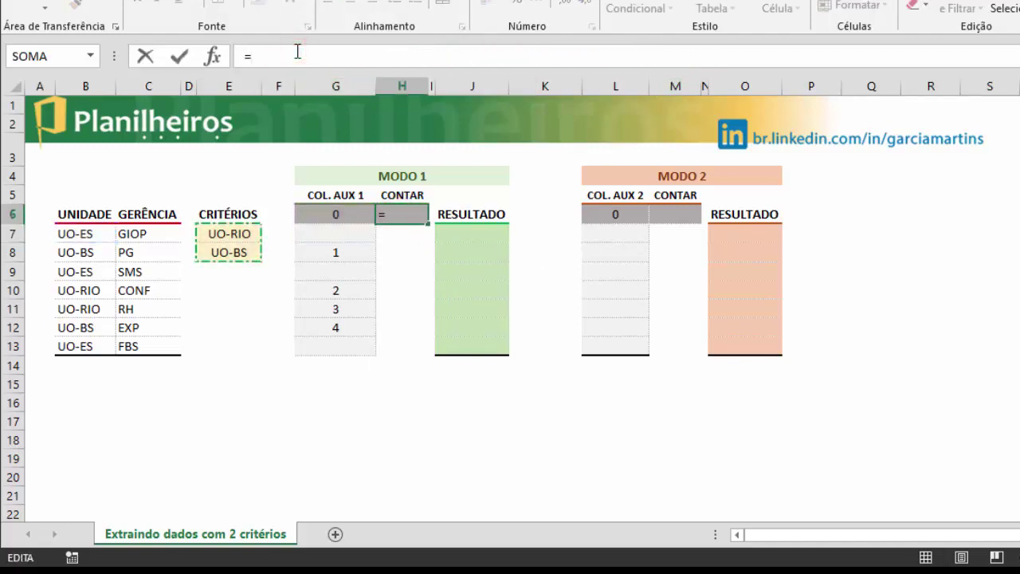
key(ctrl+v)
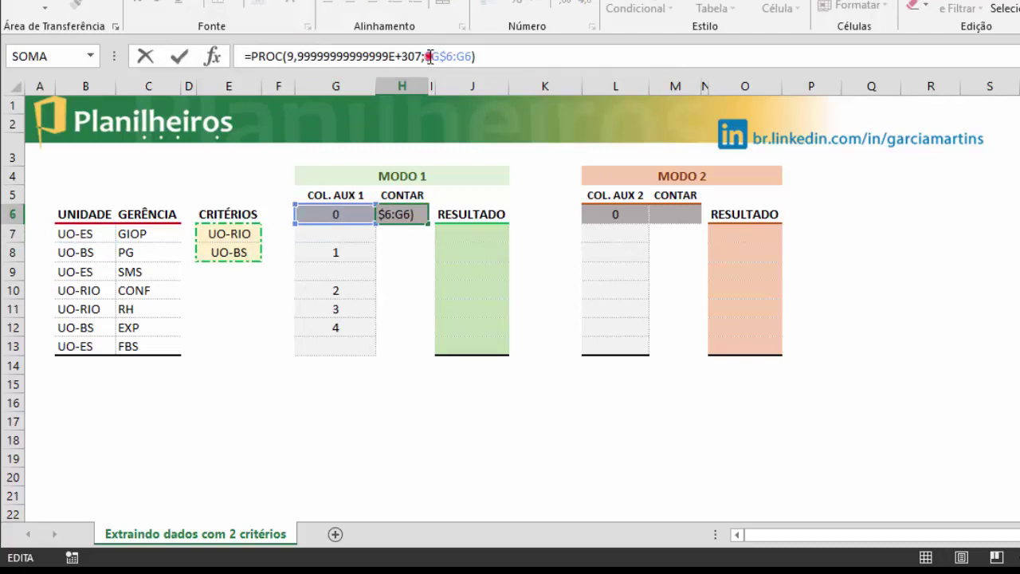
drag(426, 56, 472, 56)
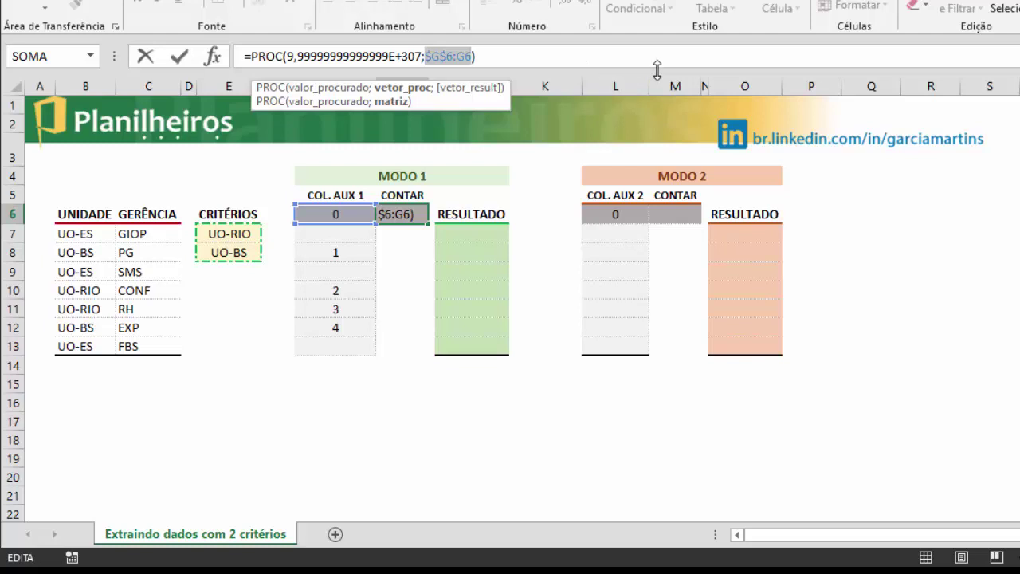
key(BackSpace)
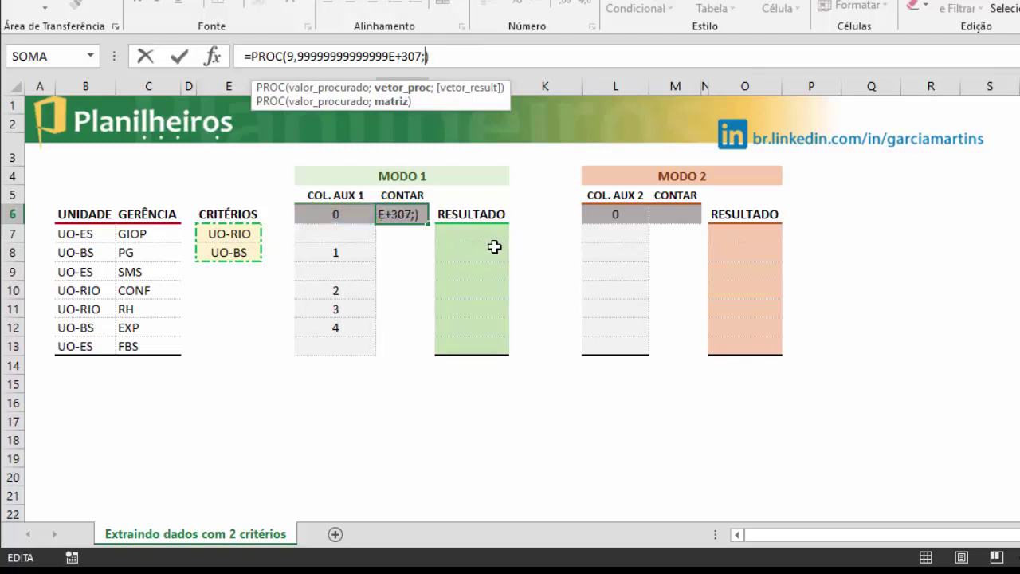
drag(339, 231, 340, 351)
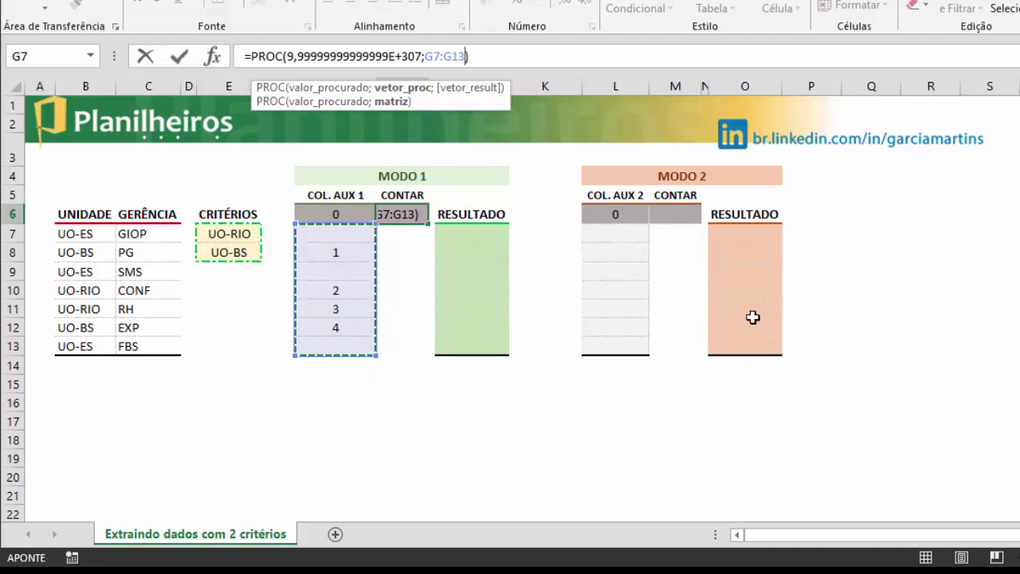
key(Return)
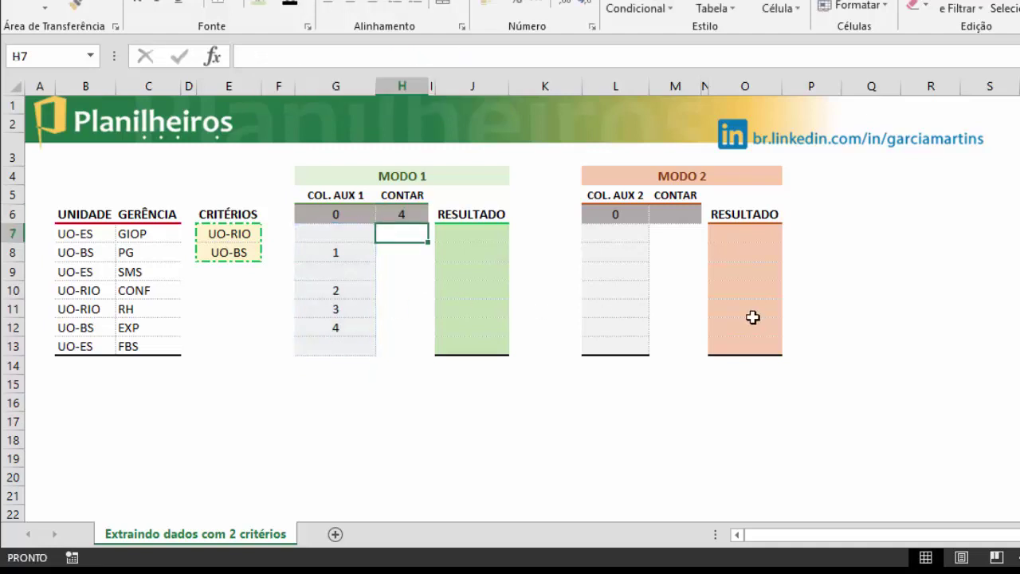
click(400, 215)
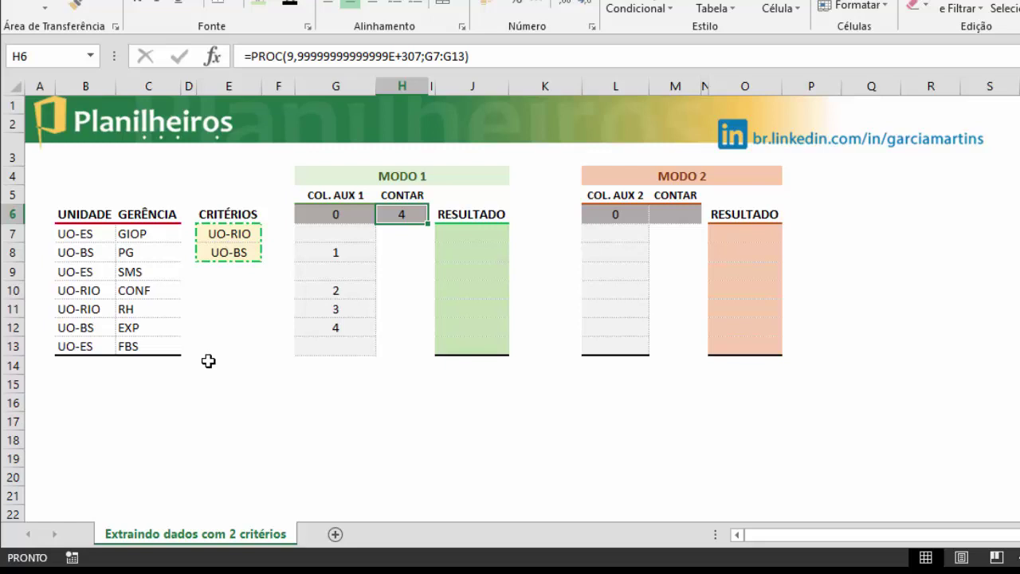
click(236, 252)
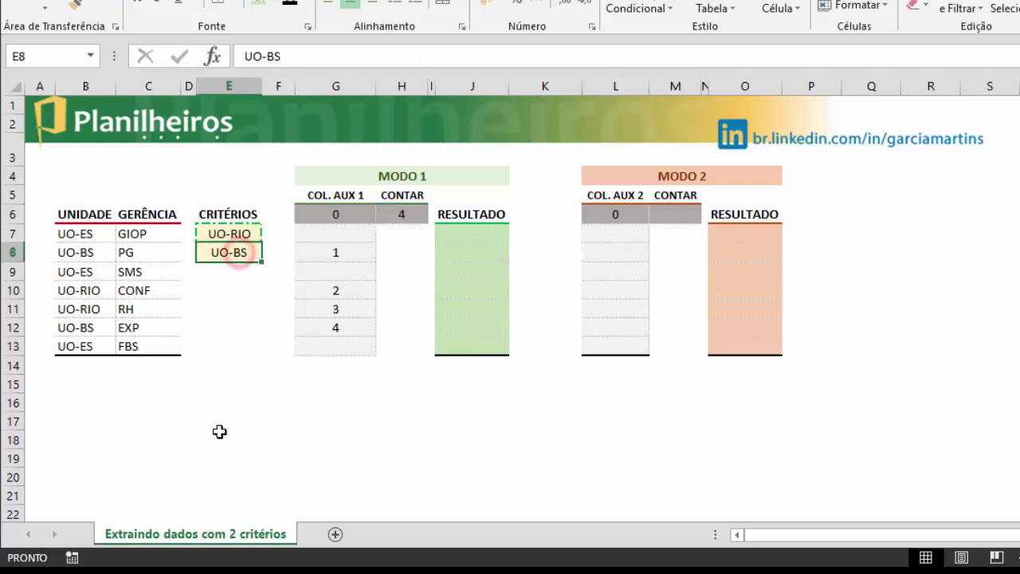
text(UO-)
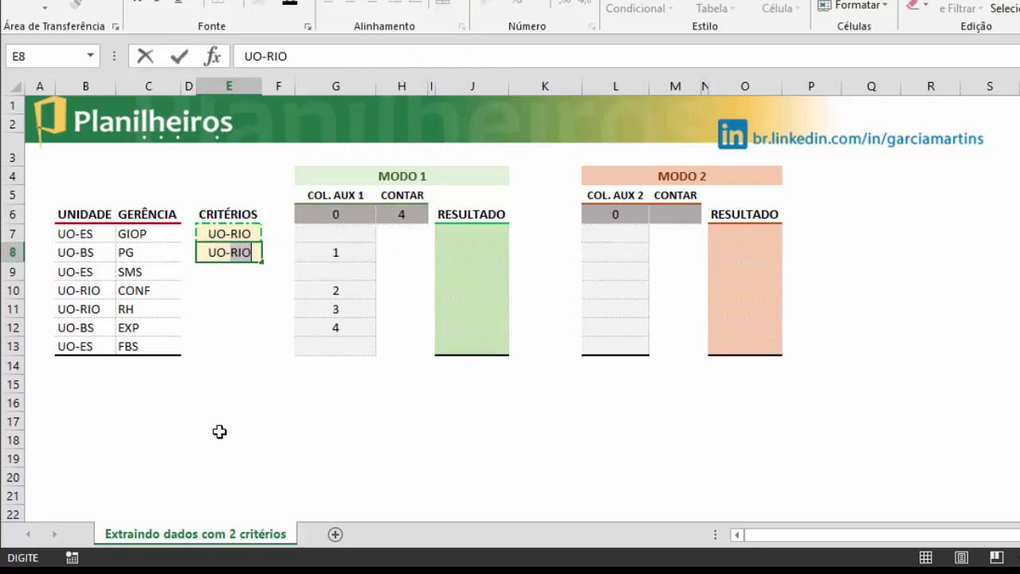
text(ES)
key(Return)
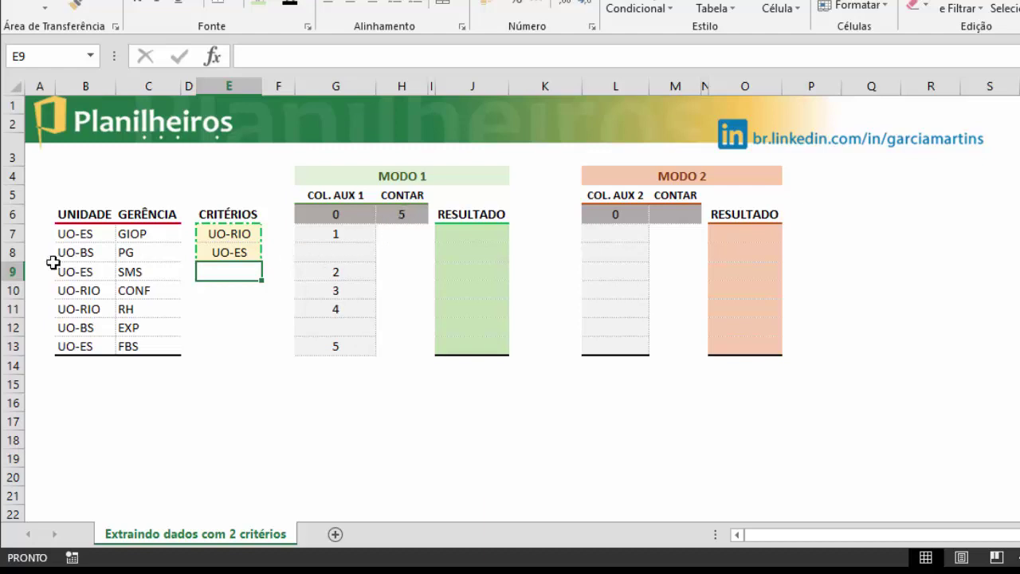
click(81, 233)
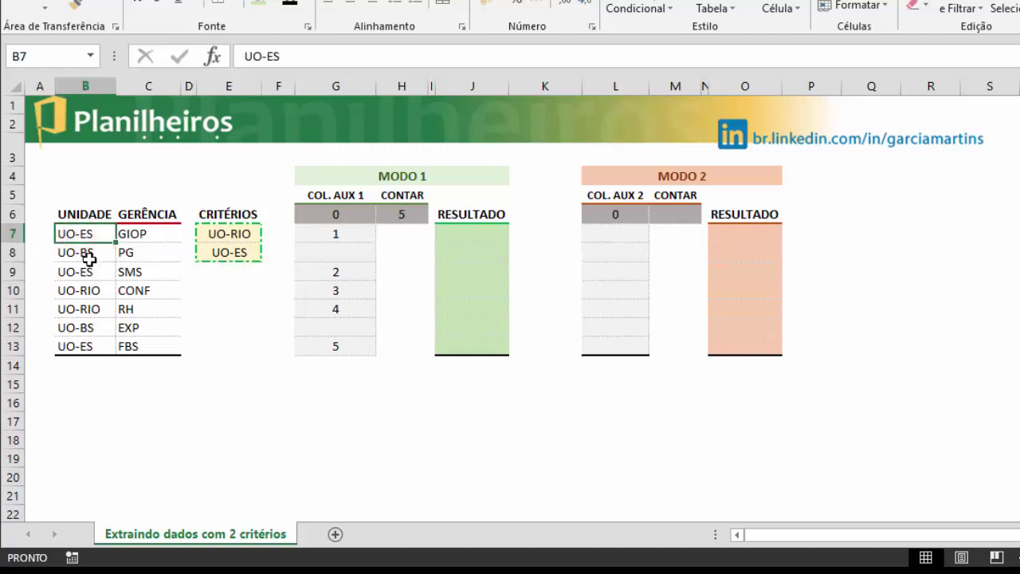
ctrl+click(89, 273)
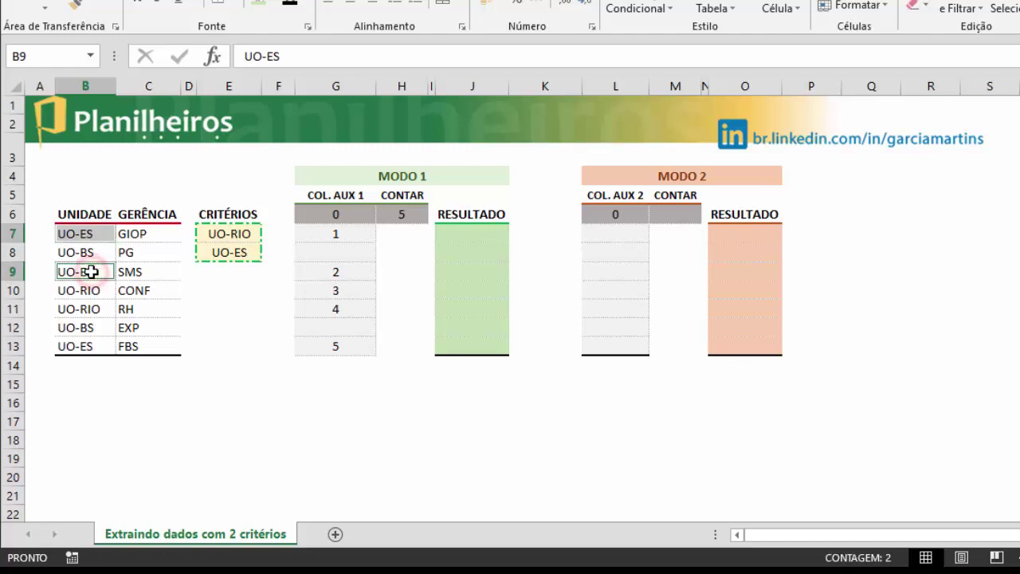
ctrl+click(84, 292)
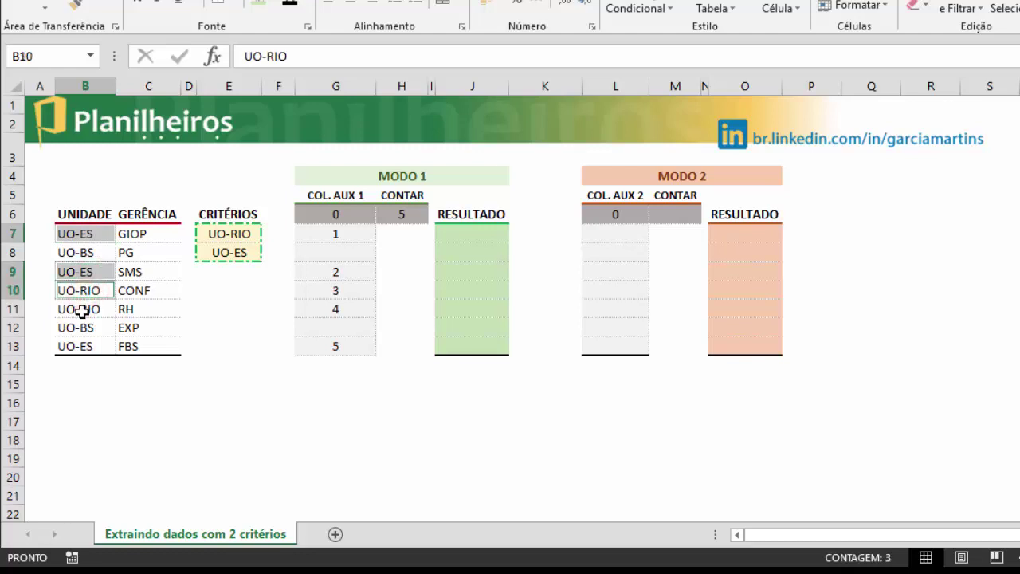
ctrl+click(79, 310)
ctrl+click(76, 344)
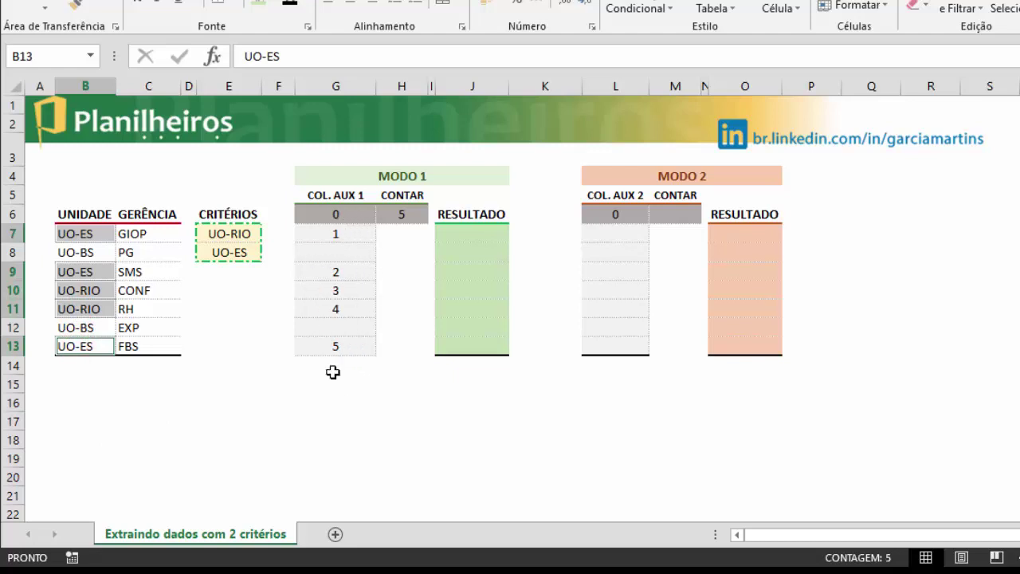
click(277, 395)
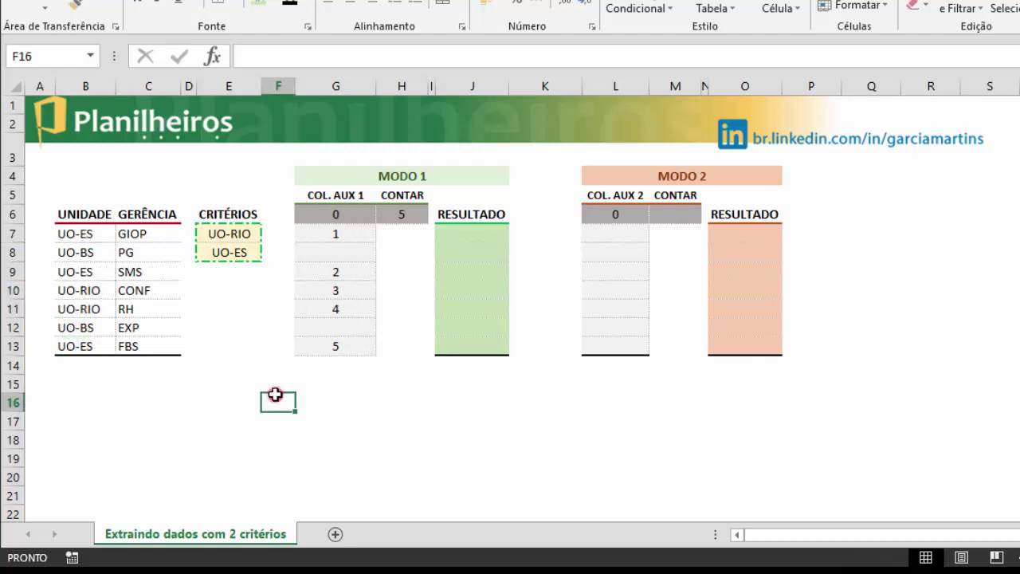
click(238, 252)
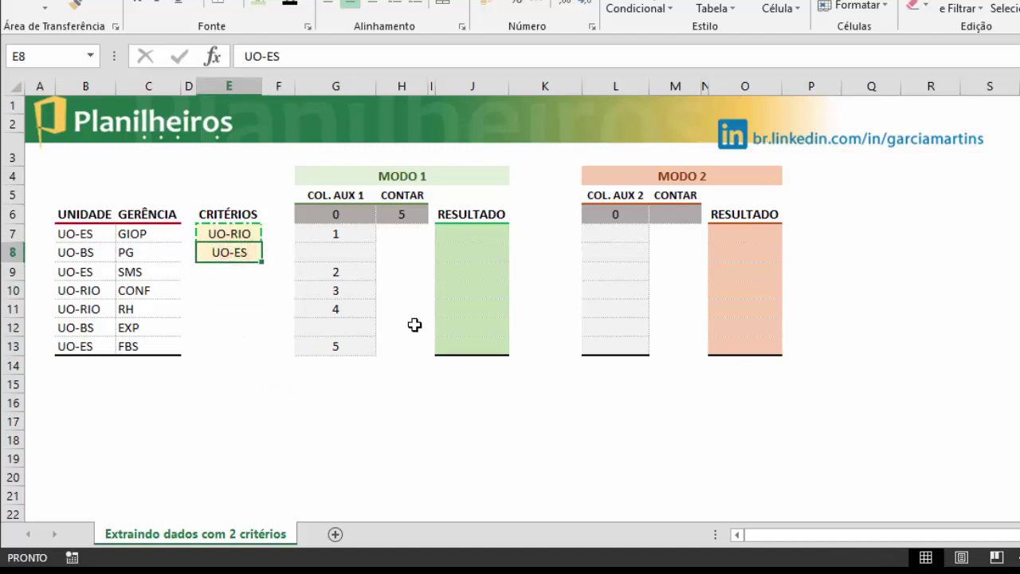
text(UO-)
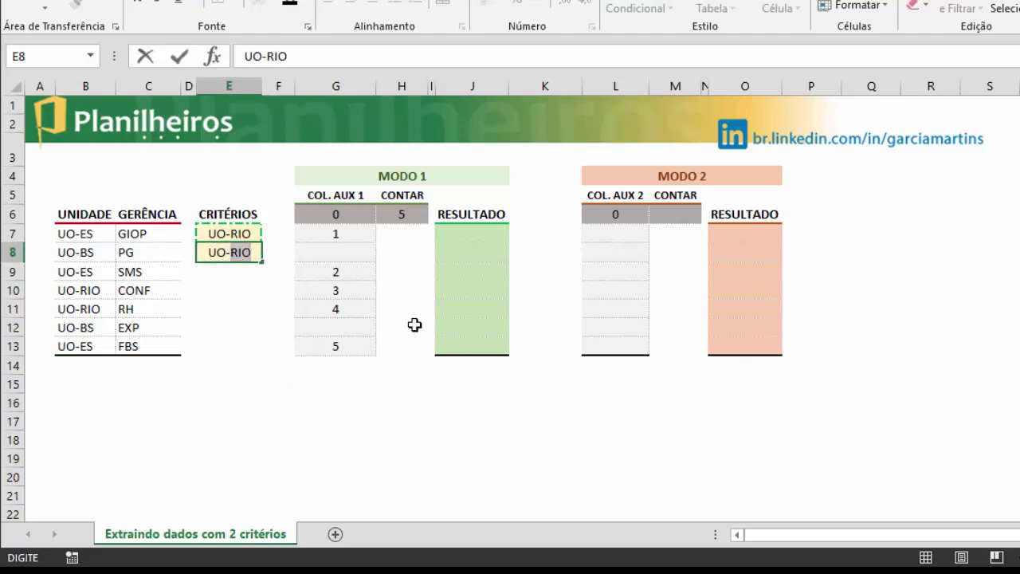
text(BS)
key(Return)
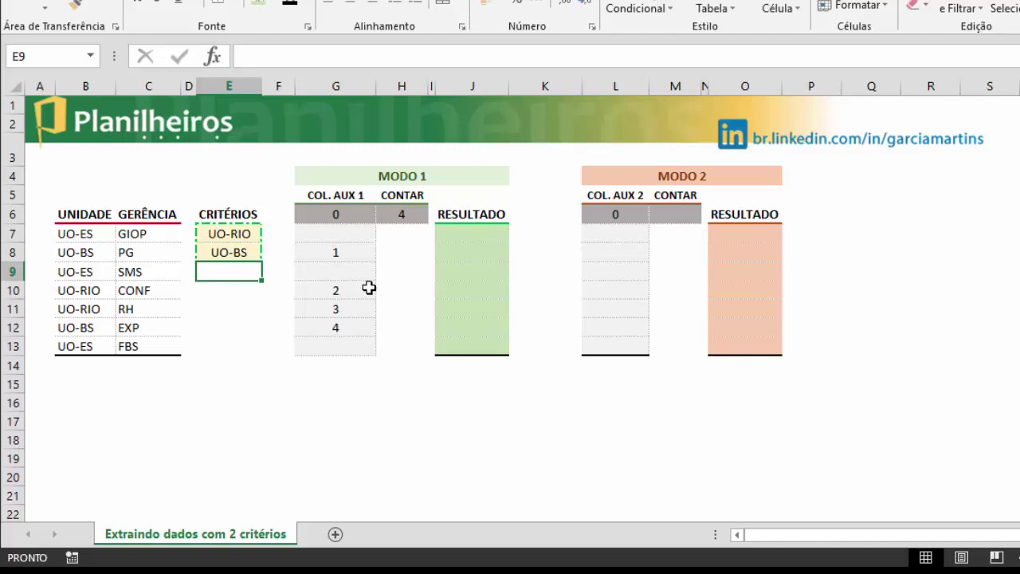
click(482, 234)
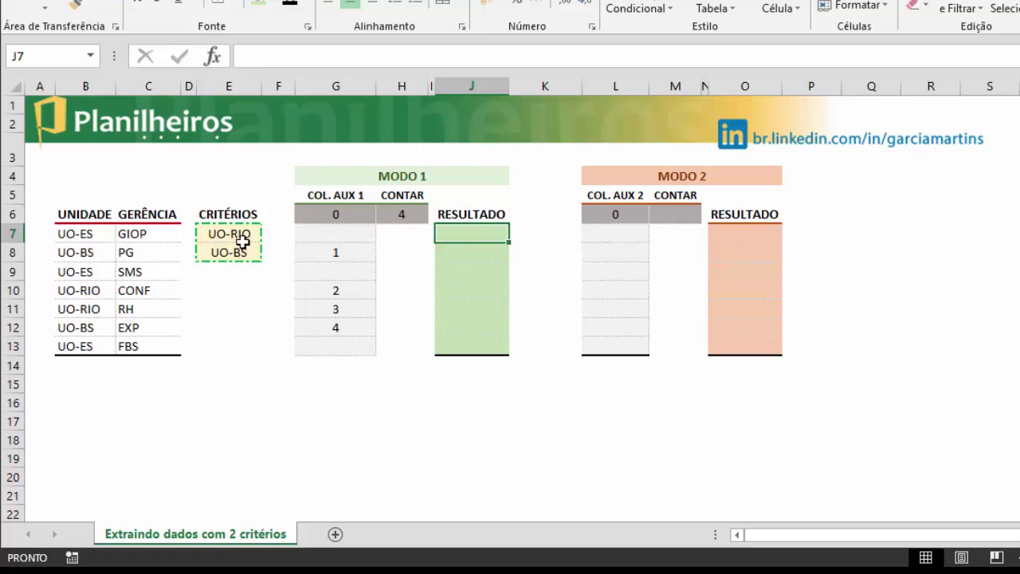
click(349, 254)
click(343, 292)
click(337, 327)
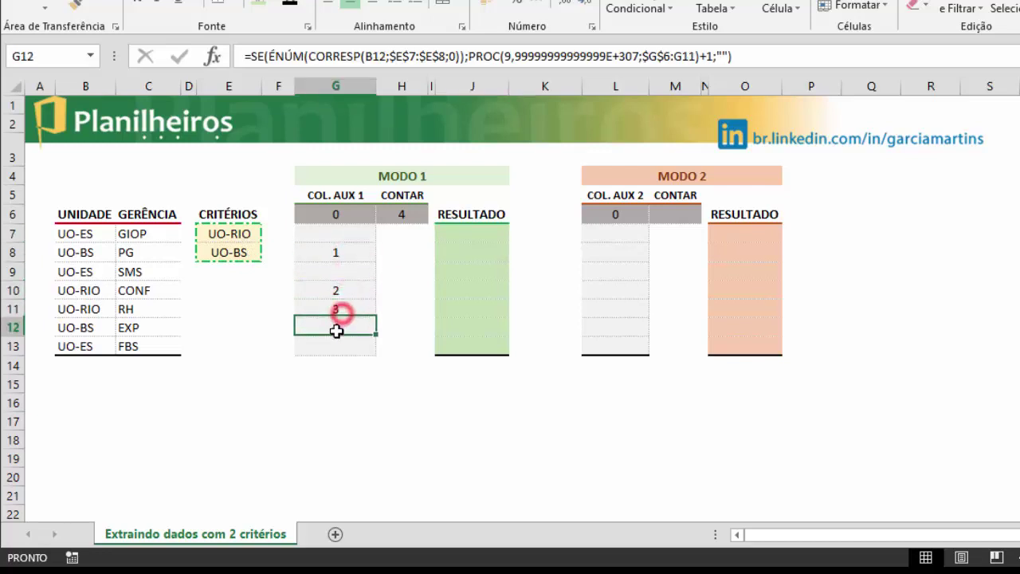
click(141, 327)
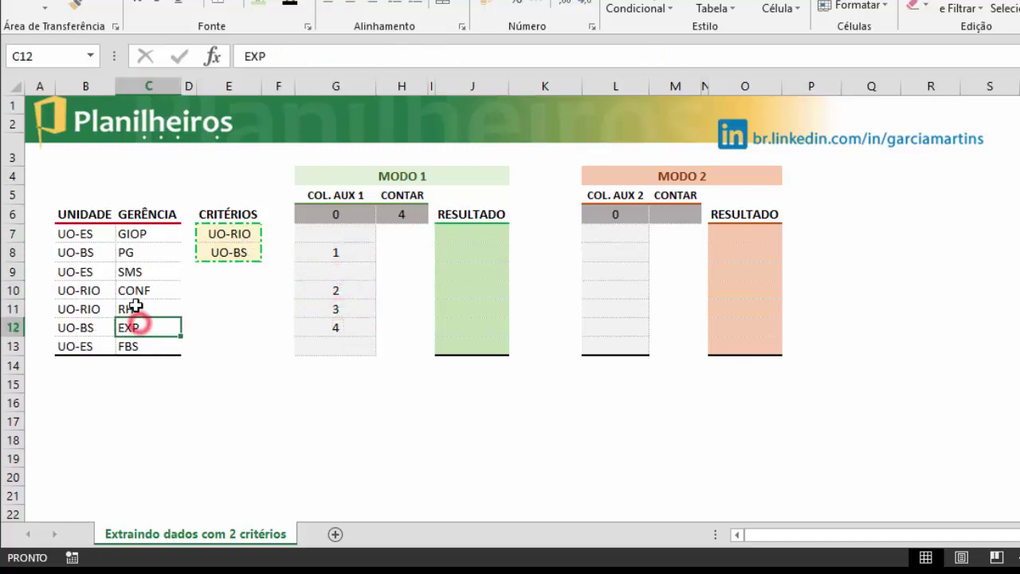
click(140, 309)
click(137, 290)
click(139, 266)
click(133, 249)
click(135, 235)
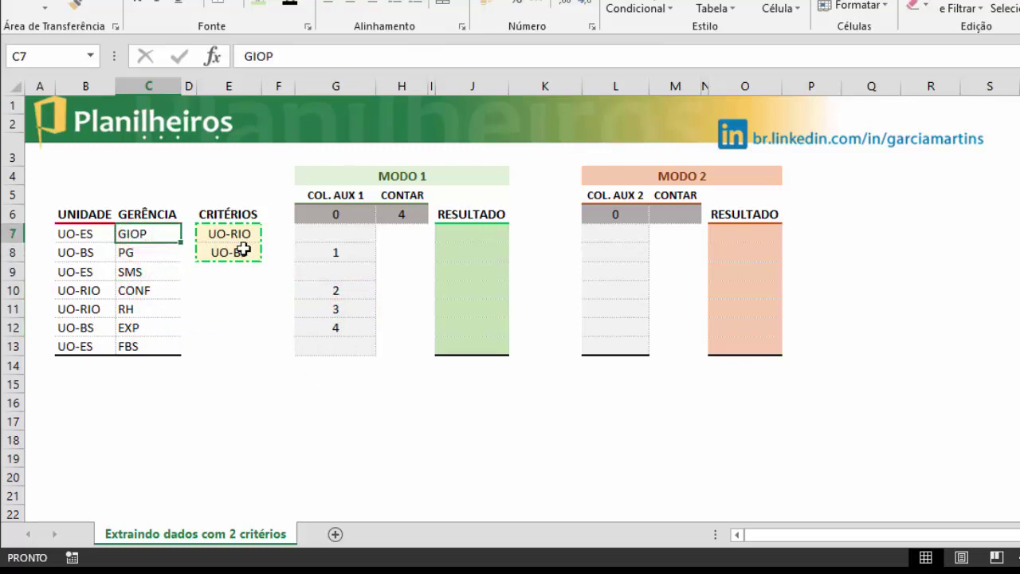
click(476, 233)
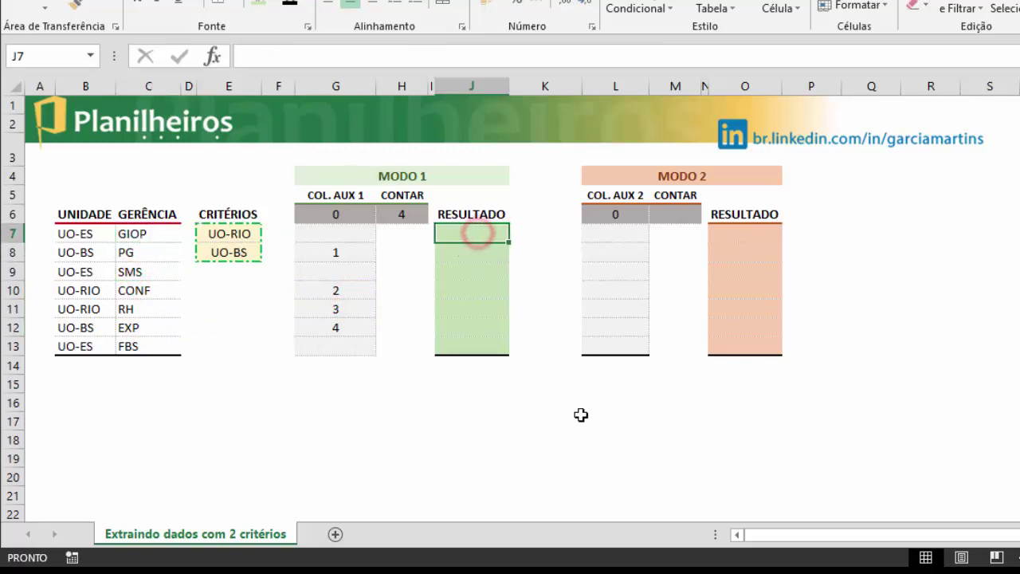
Step: Start J7's formula with SE and insert a CONT.VALORES function as its test
text(=s)
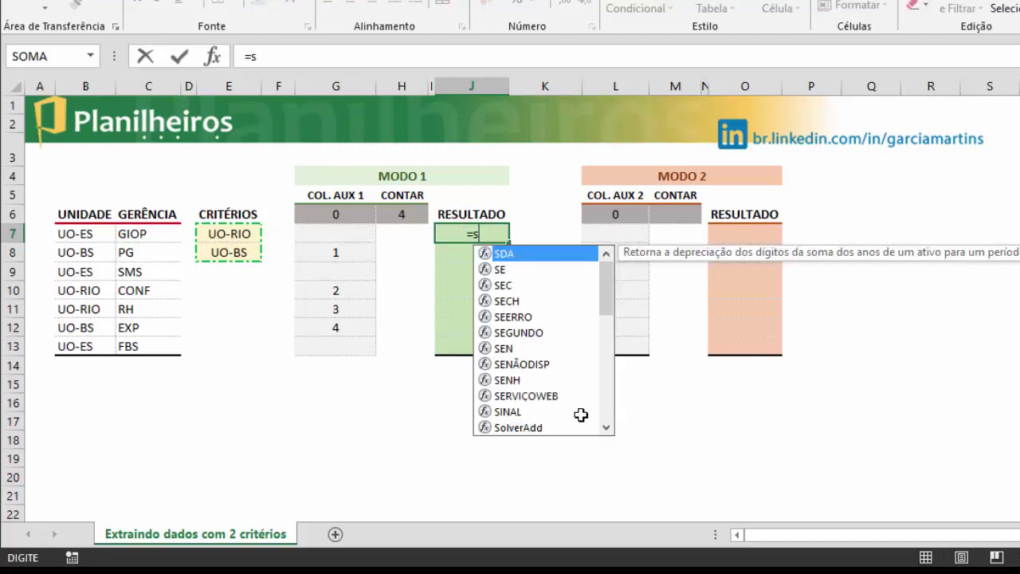
text(e)
key(Tab)
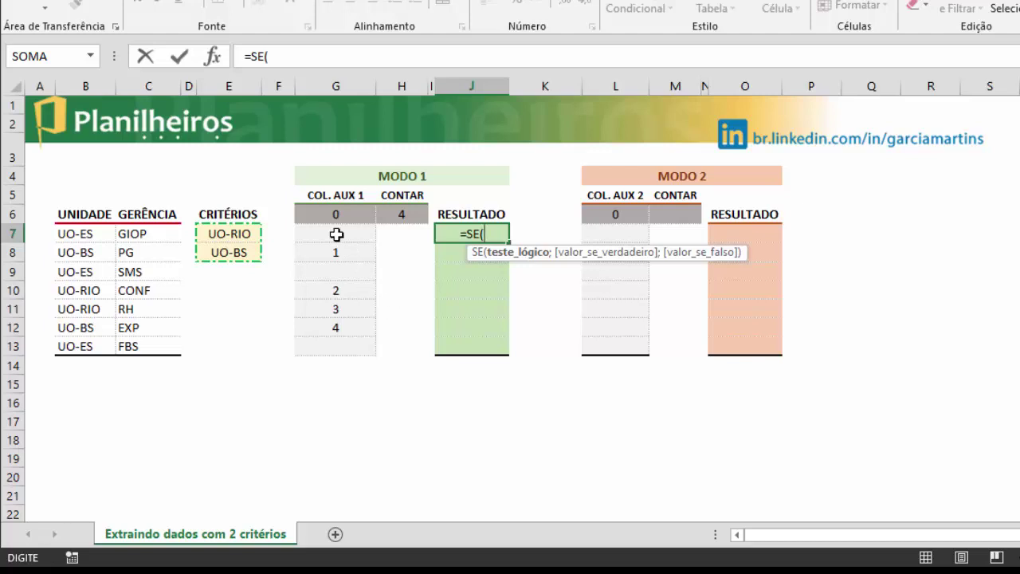
drag(335, 232, 337, 349)
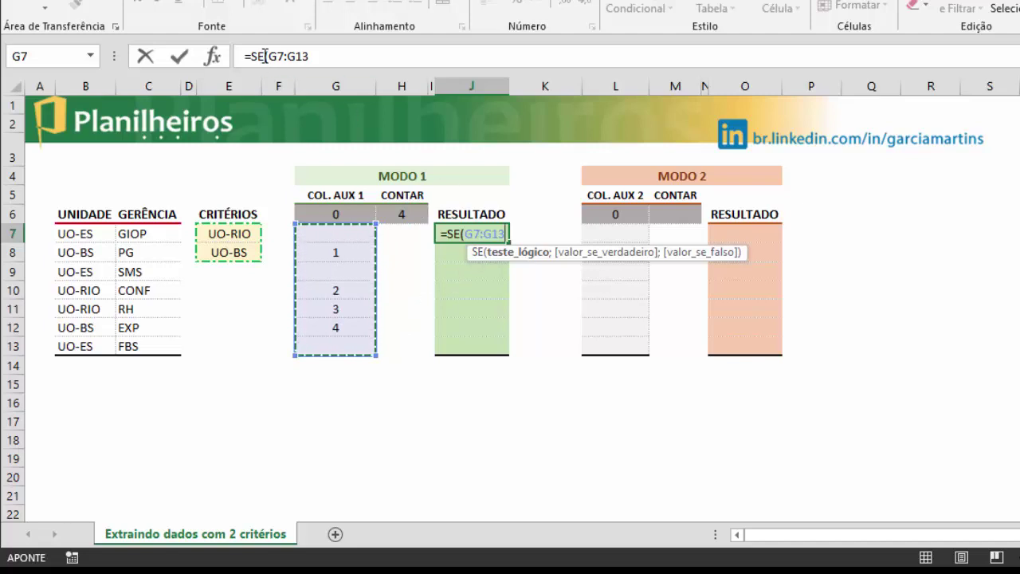
drag(266, 55, 448, 60)
text(cont)
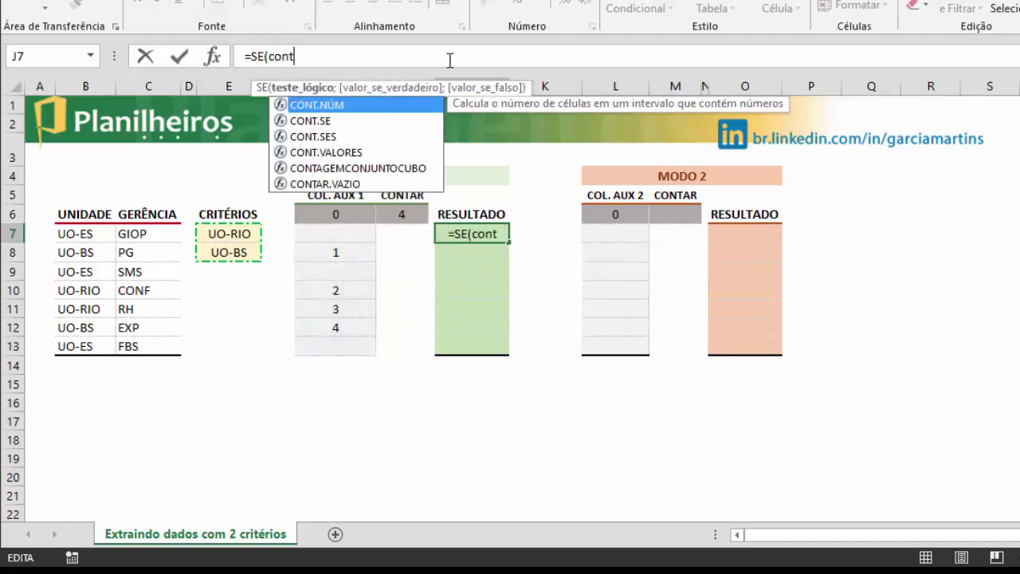
key(Down)
key(Down)
key(Down)
key(Tab)
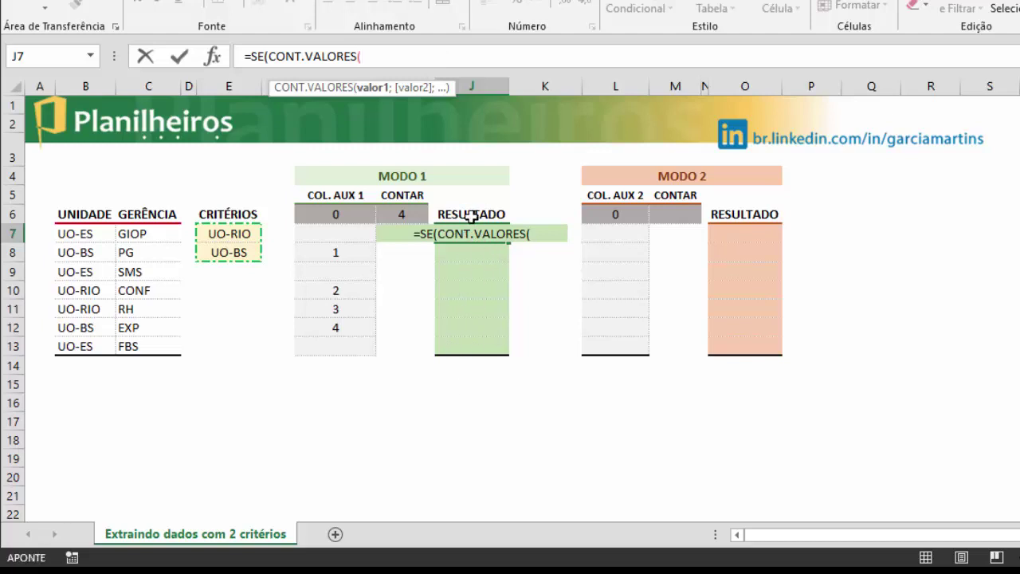
Step: Complete the test CONT.VALORES($J$6:J6)>$H$6 with a blank result, then begin PROC(
click(470, 215)
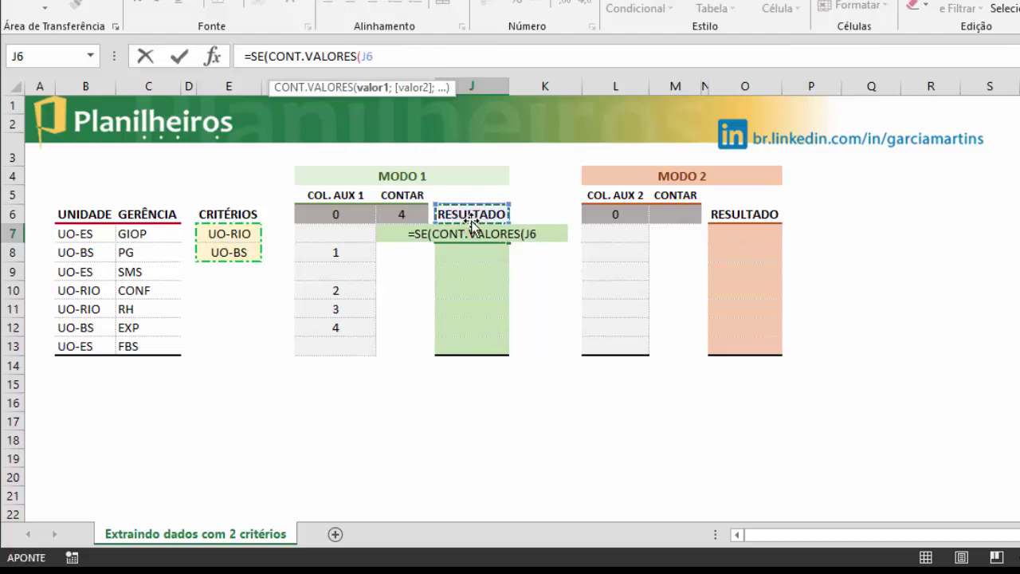
key(F8)
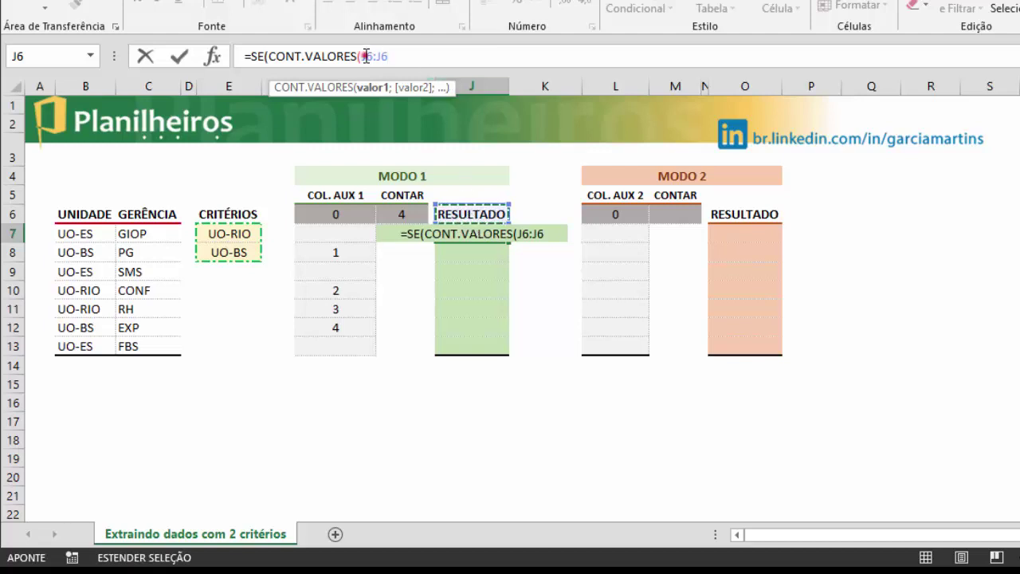
click(371, 57)
click(375, 62)
key(F4)
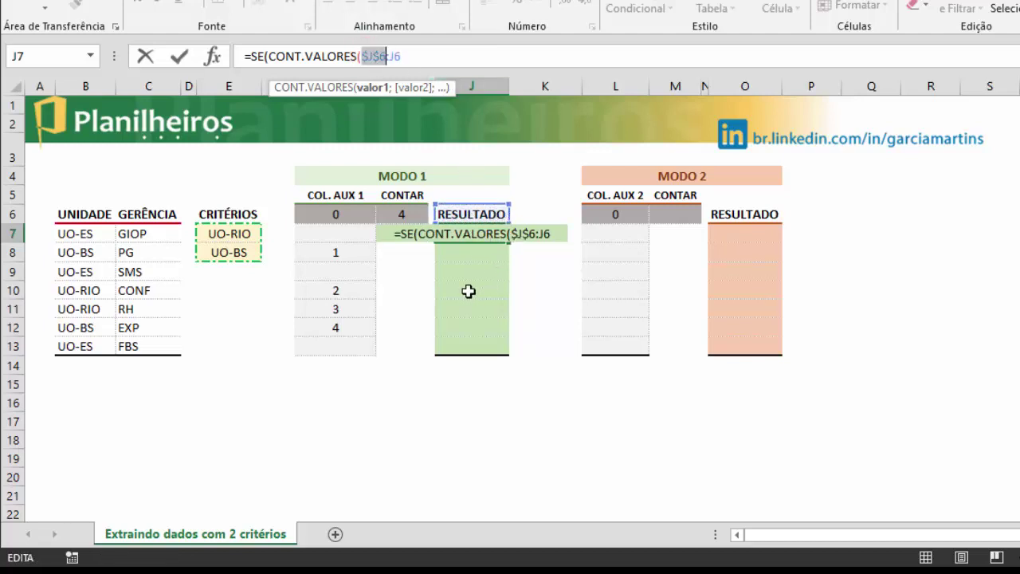
click(430, 53)
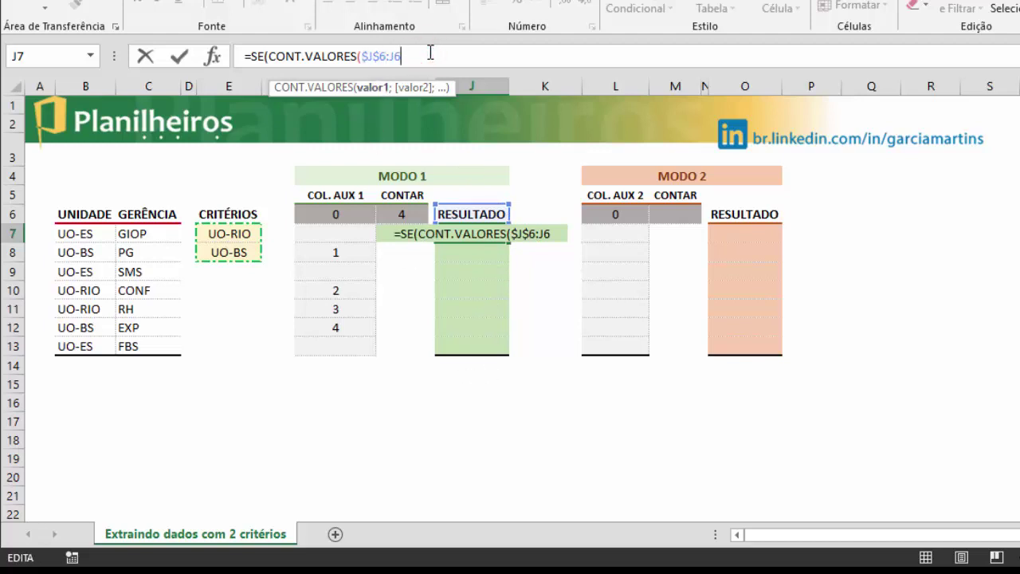
text())
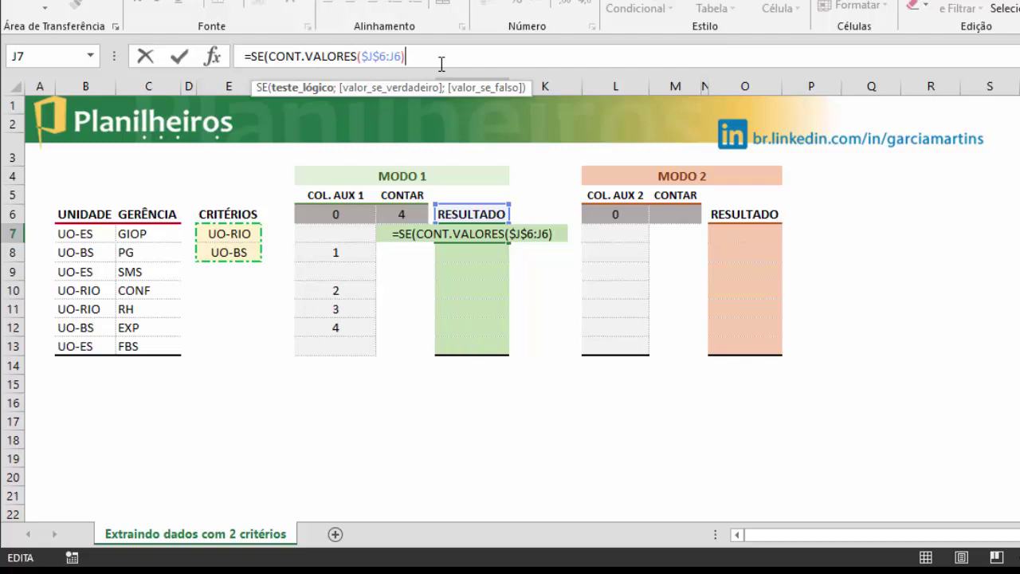
text(>)
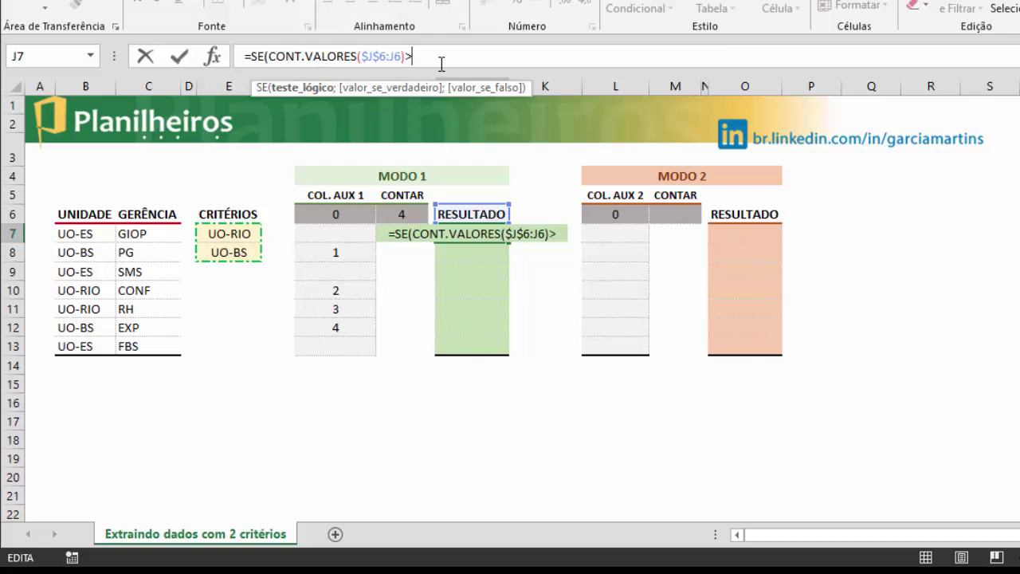
click(402, 214)
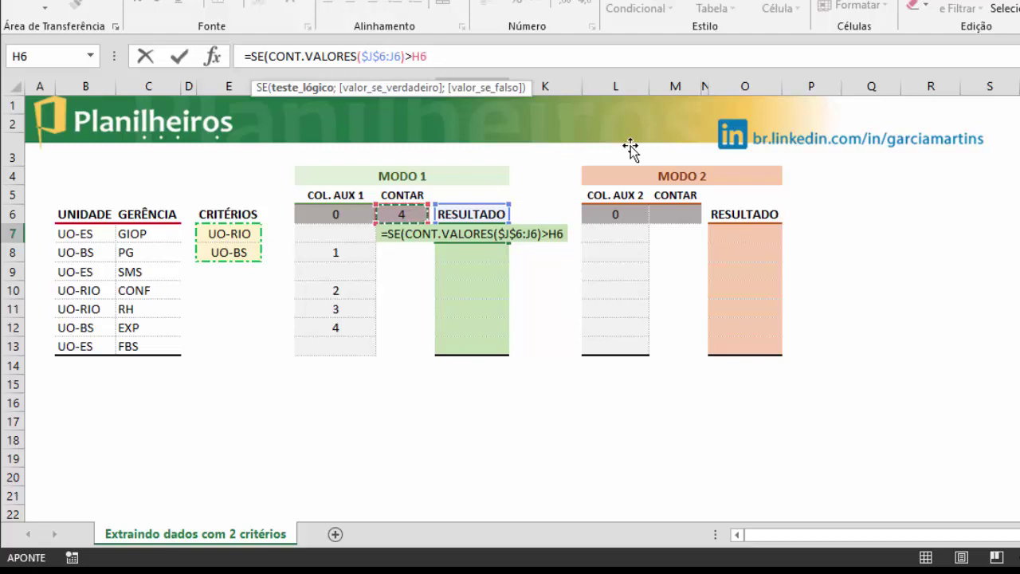
key(F4)
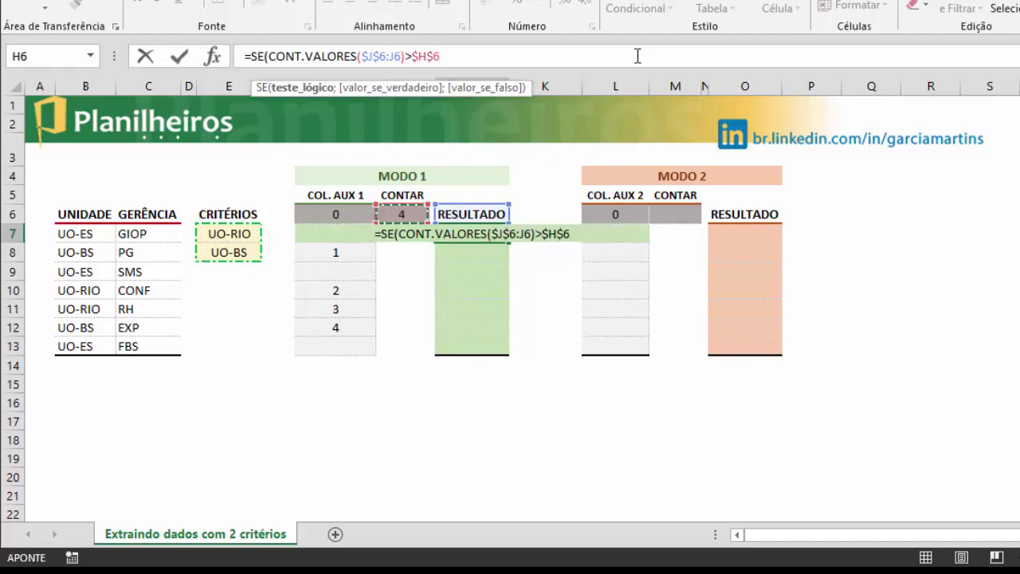
text(;)
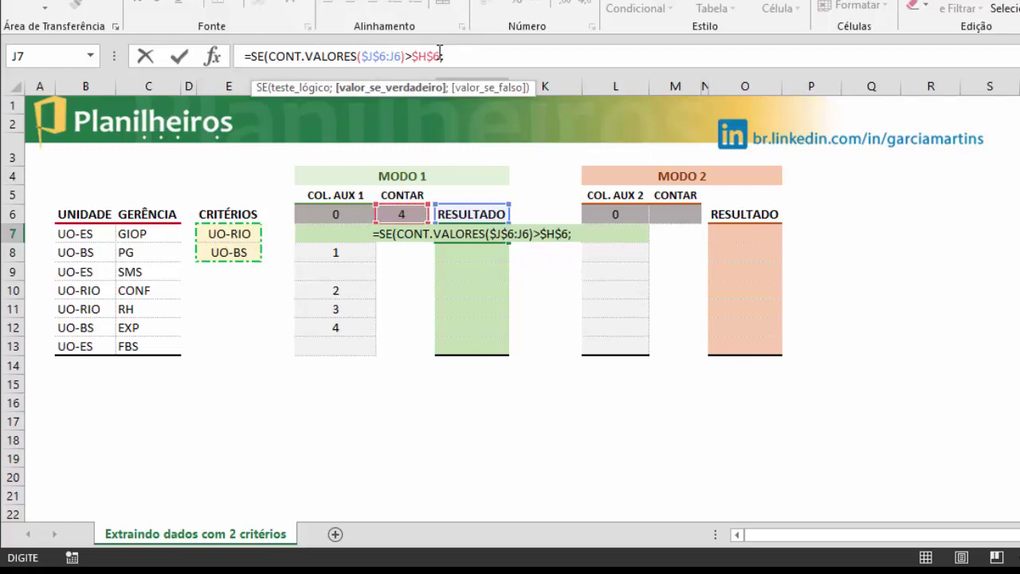
text("")
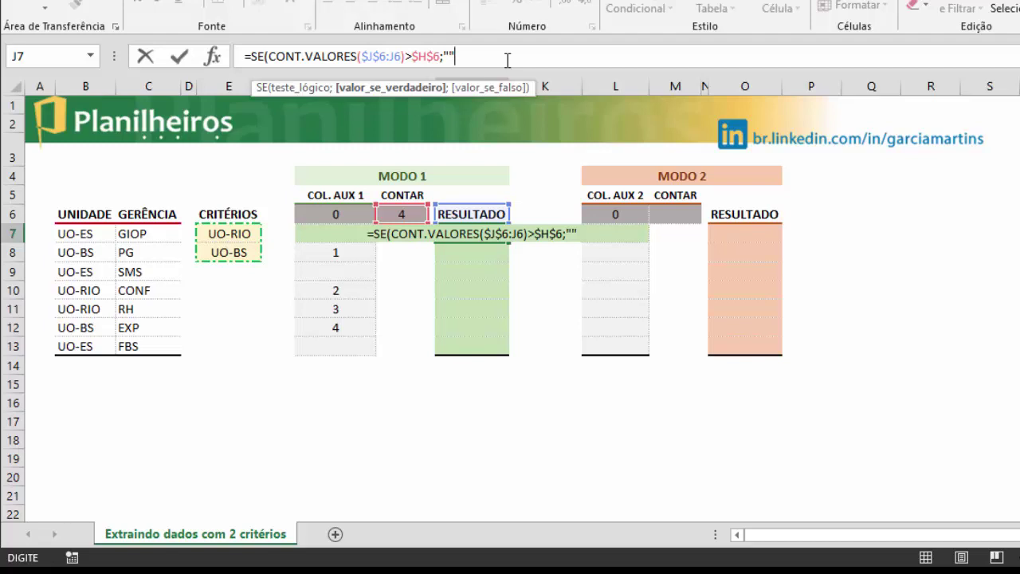
text(;)
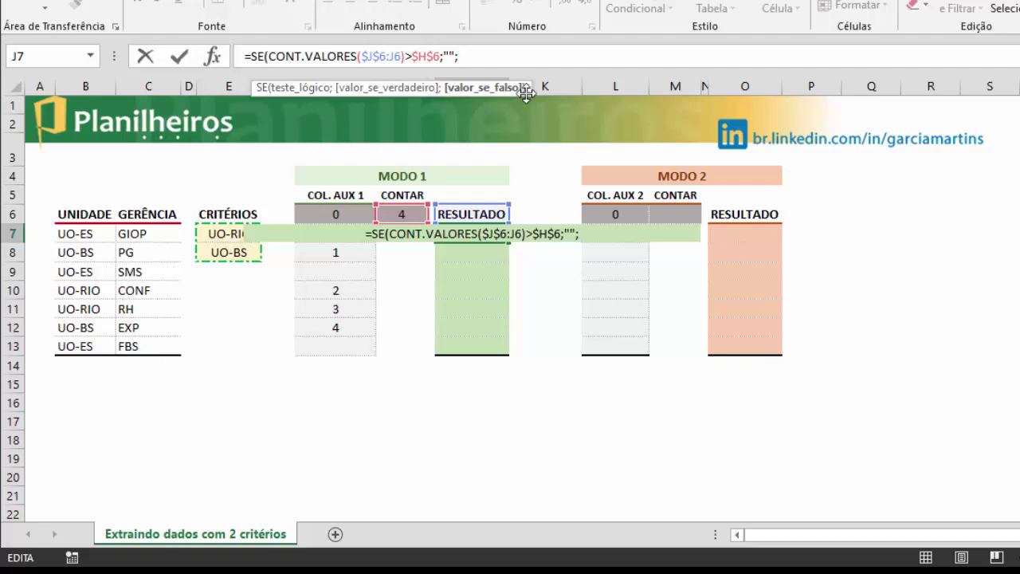
text(proc()
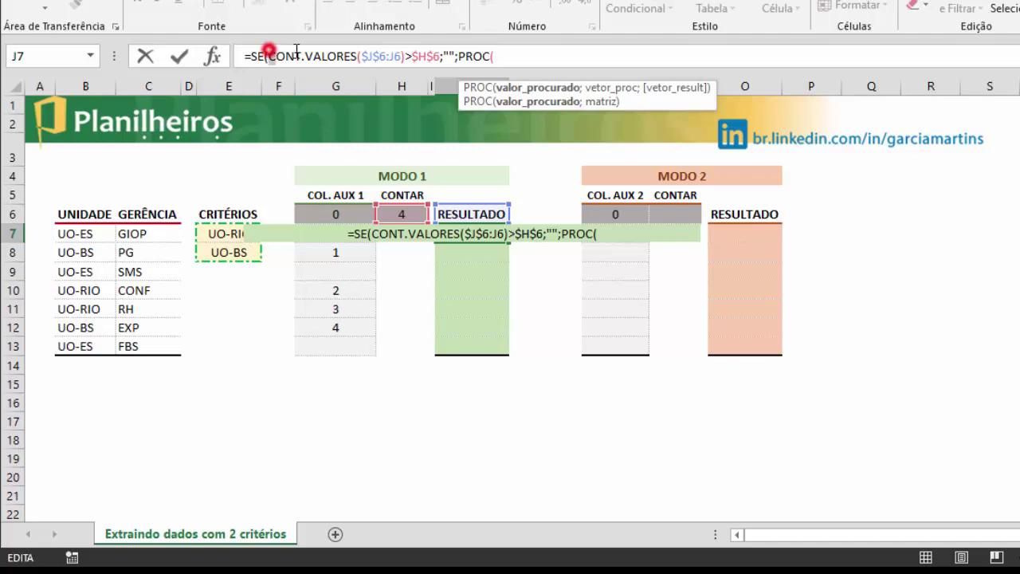
Step: Complete PROC with the running count, $G$7:$G$13 and $C$7:$C$13 so J7 returns PG
drag(269, 56, 407, 56)
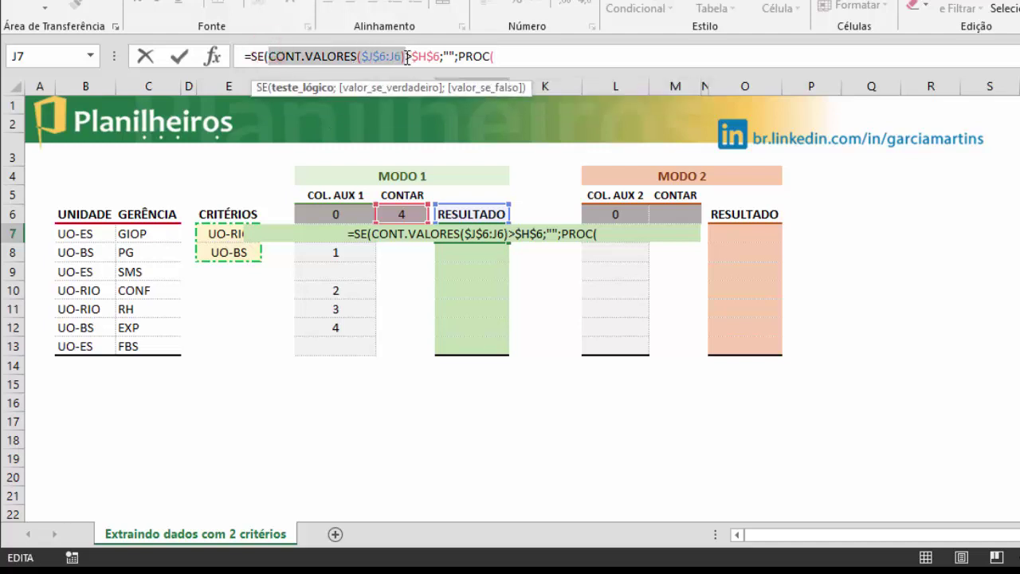
key(ctrl+c)
click(537, 55)
key(ctrl+v)
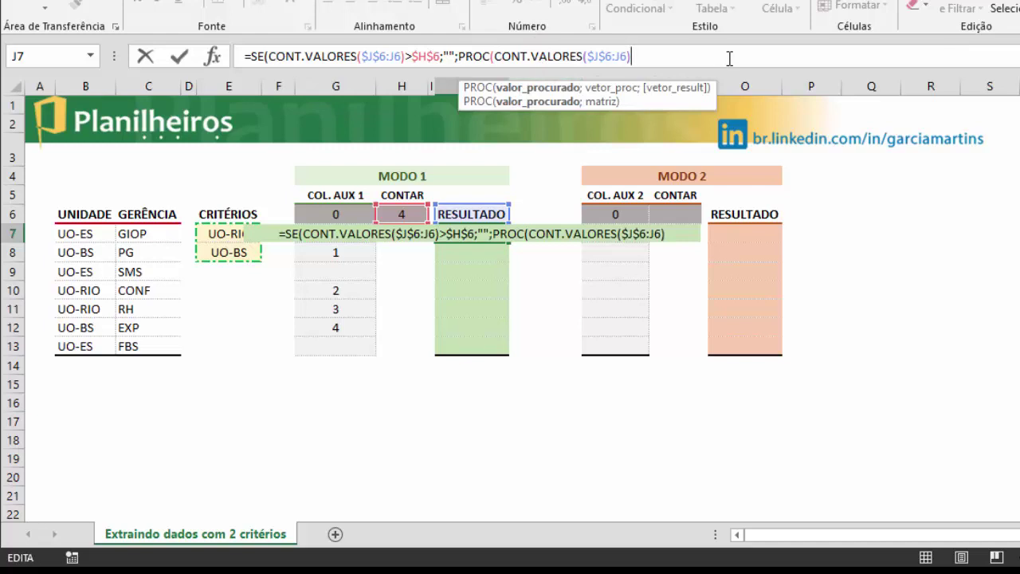
text(;)
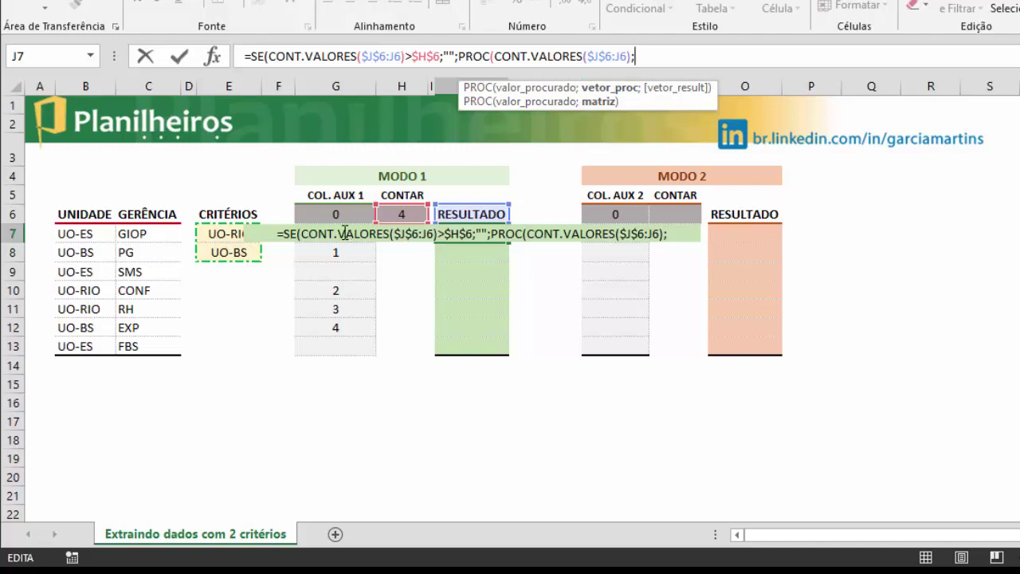
drag(339, 345, 356, 237)
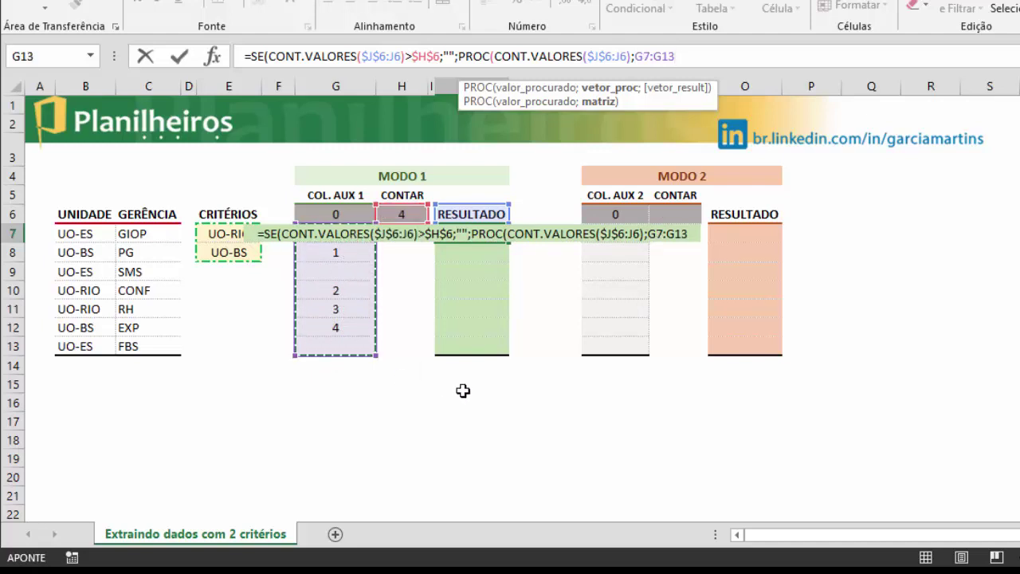
key(F4)
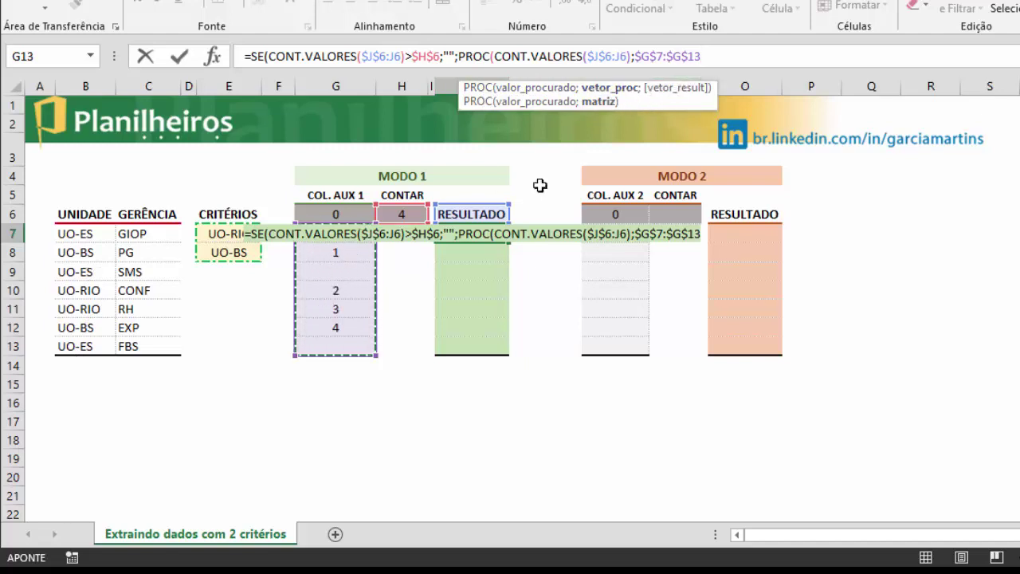
text(;)
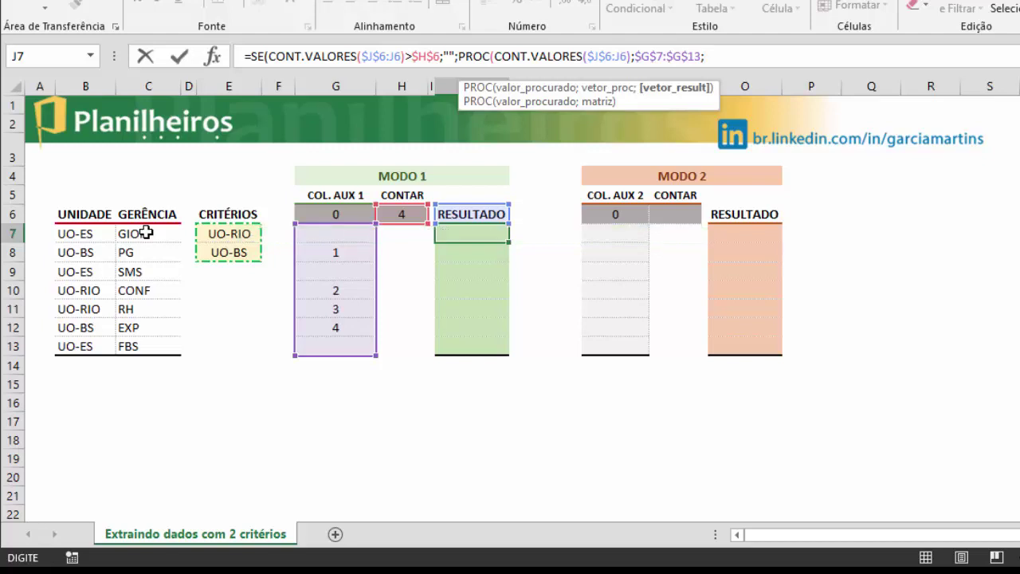
drag(146, 232, 140, 344)
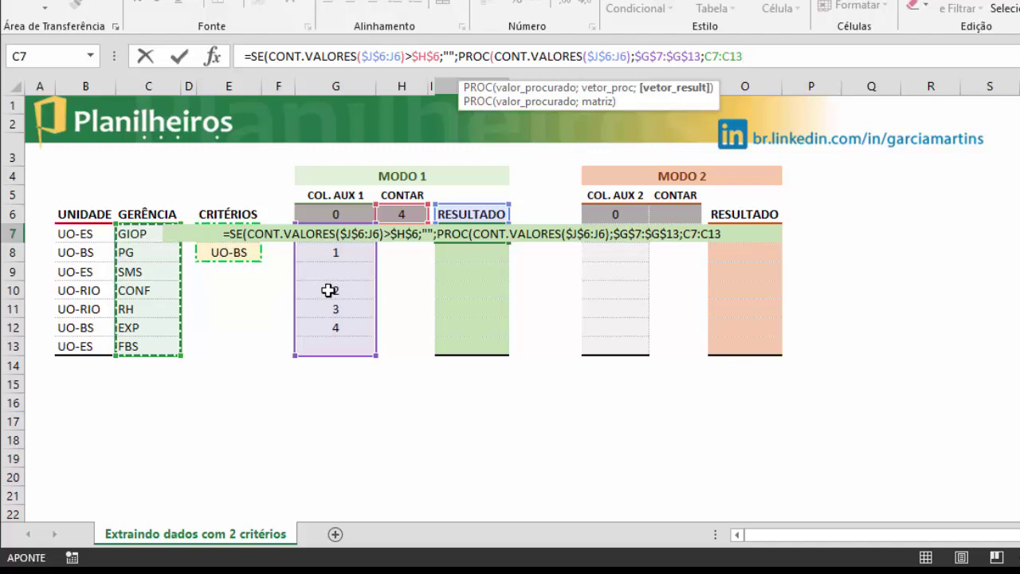
key(F4)
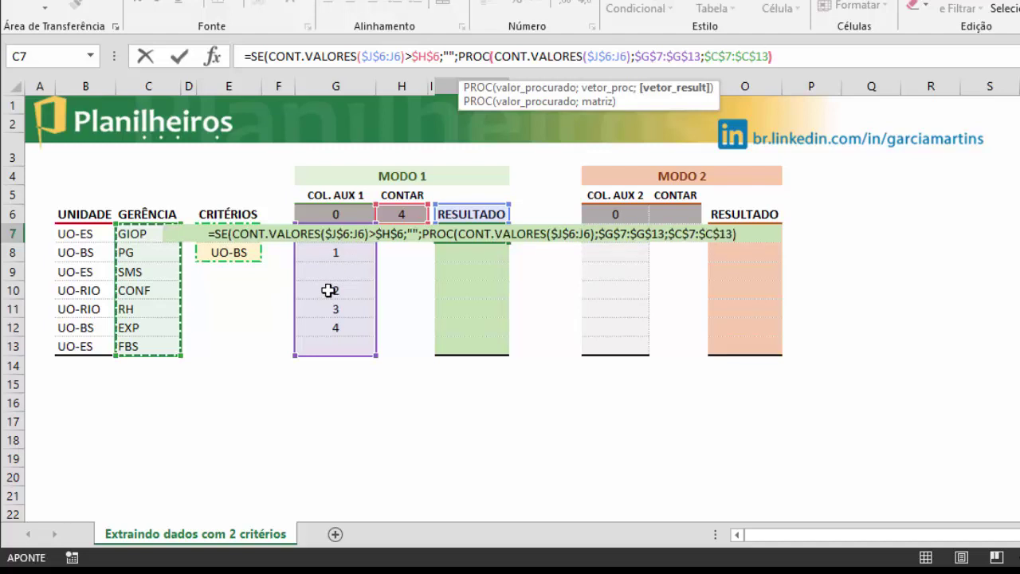
text()))
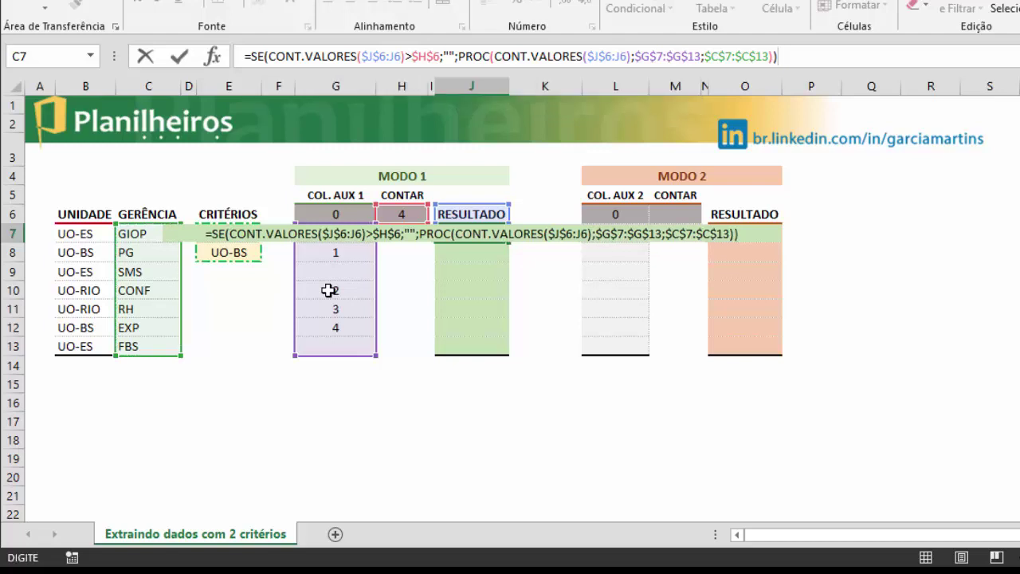
key(Return)
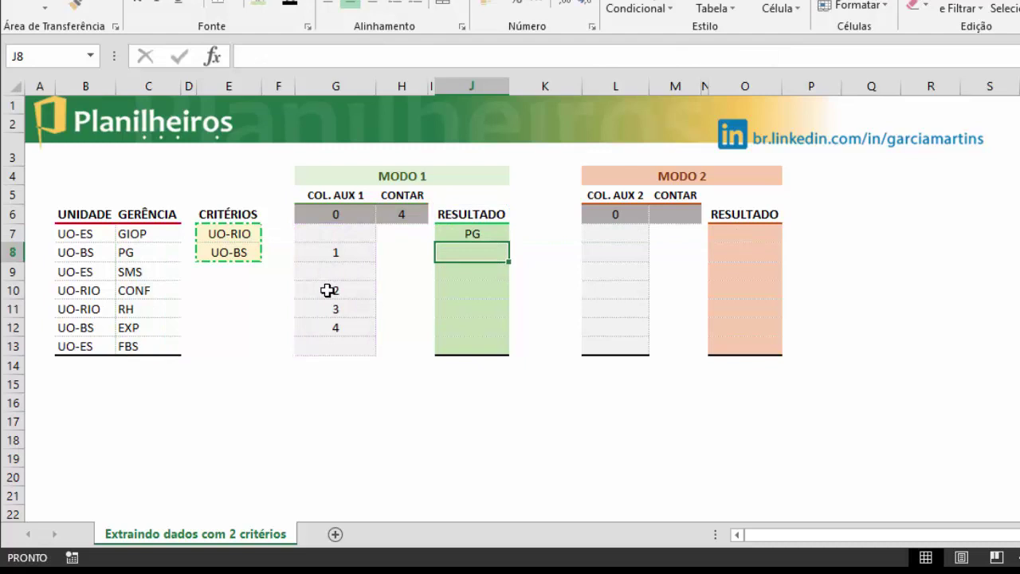
Step: Fill J7's formula down to J13 using Fill Without Formatting
click(490, 232)
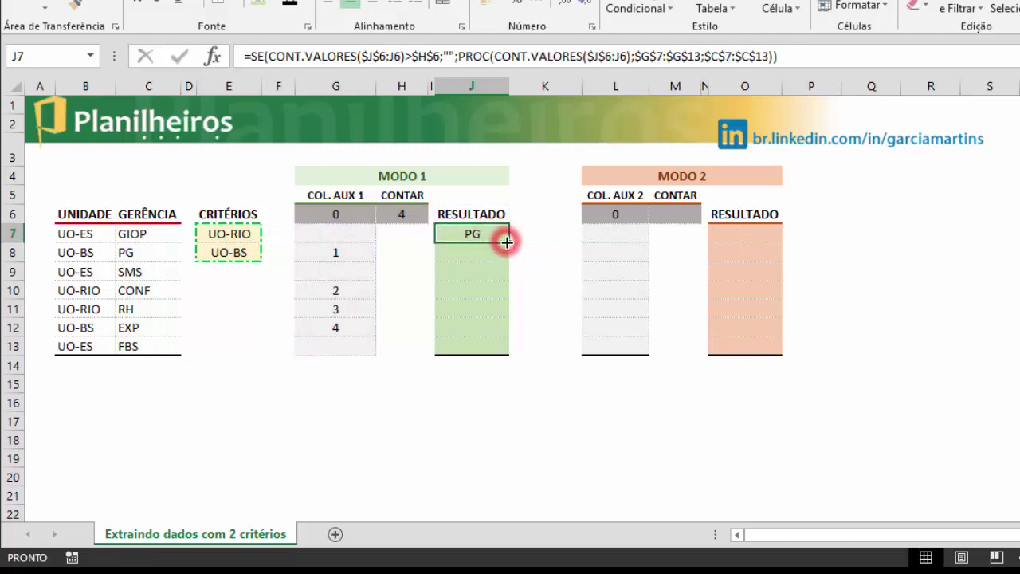
drag(507, 241, 497, 352)
click(522, 371)
click(547, 438)
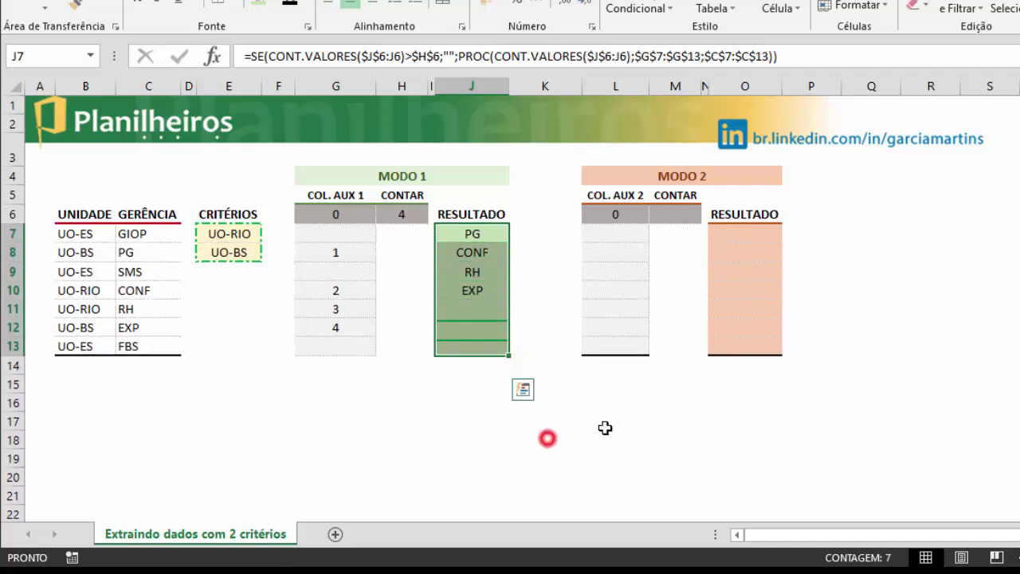
click(430, 424)
click(472, 234)
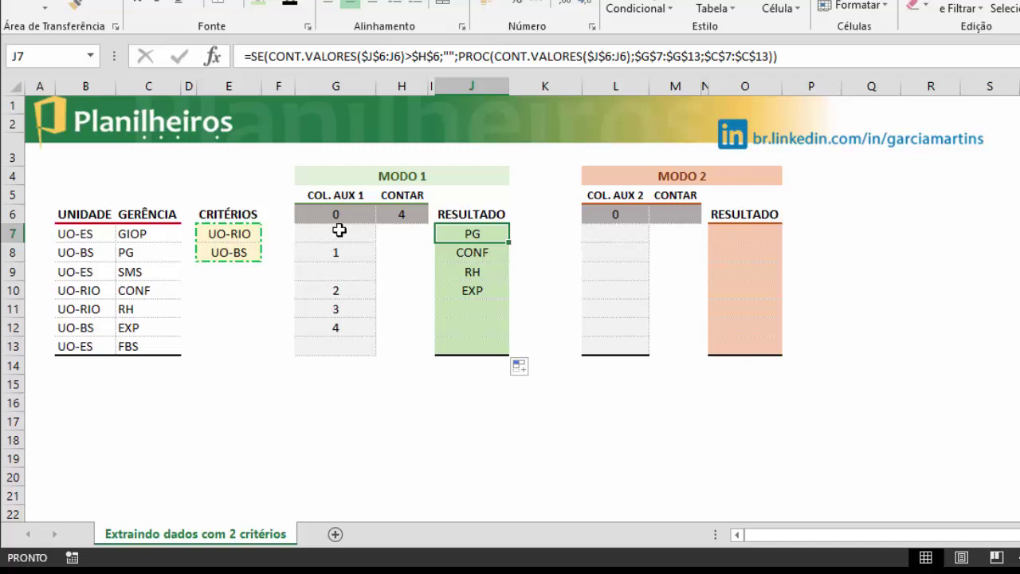
Step: Check helper values in G8–G12 against GERÊNCIA entries PG, CONF and RH in column C
click(335, 255)
click(336, 290)
click(336, 310)
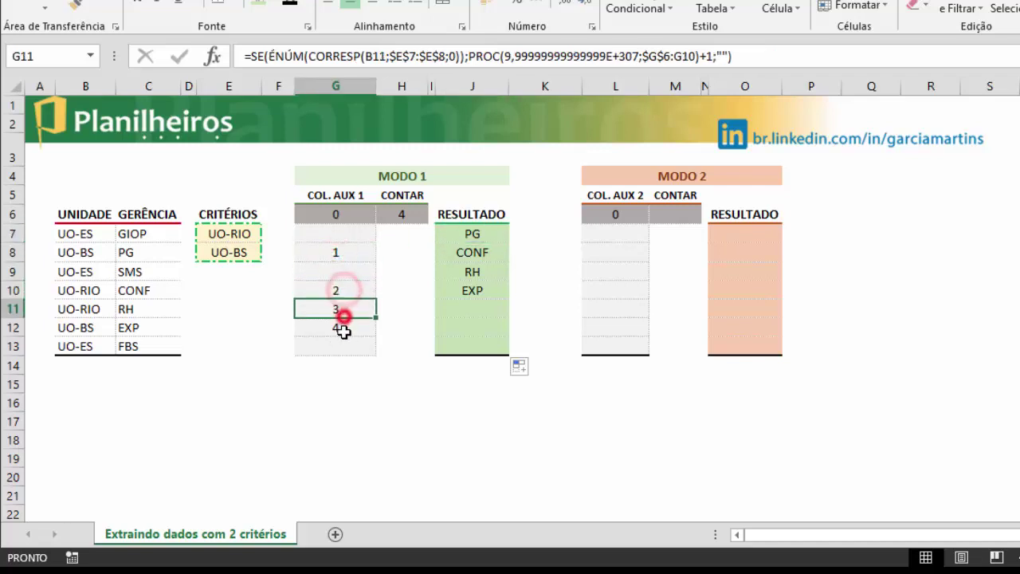
click(335, 328)
click(333, 253)
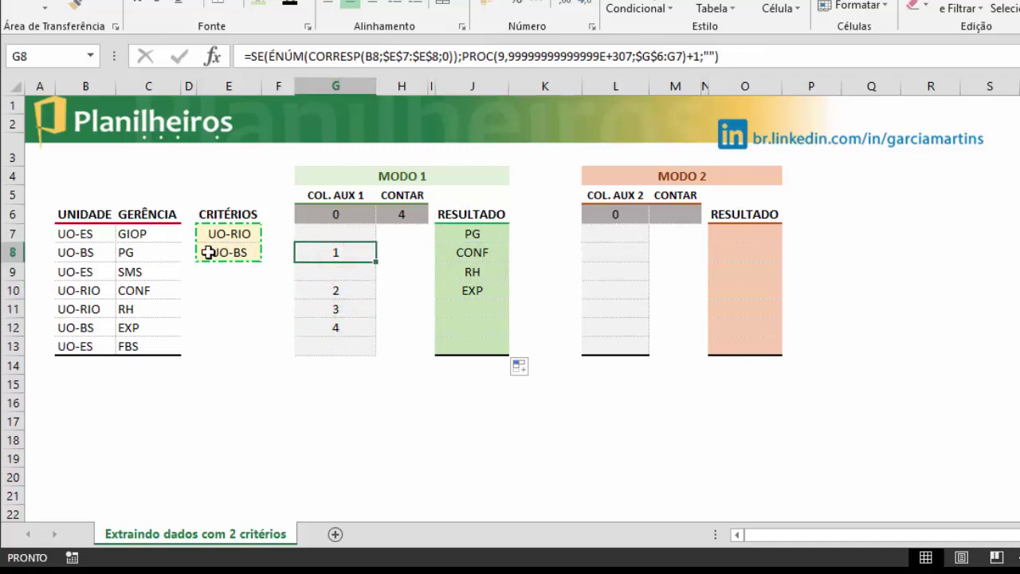
click(127, 254)
click(331, 254)
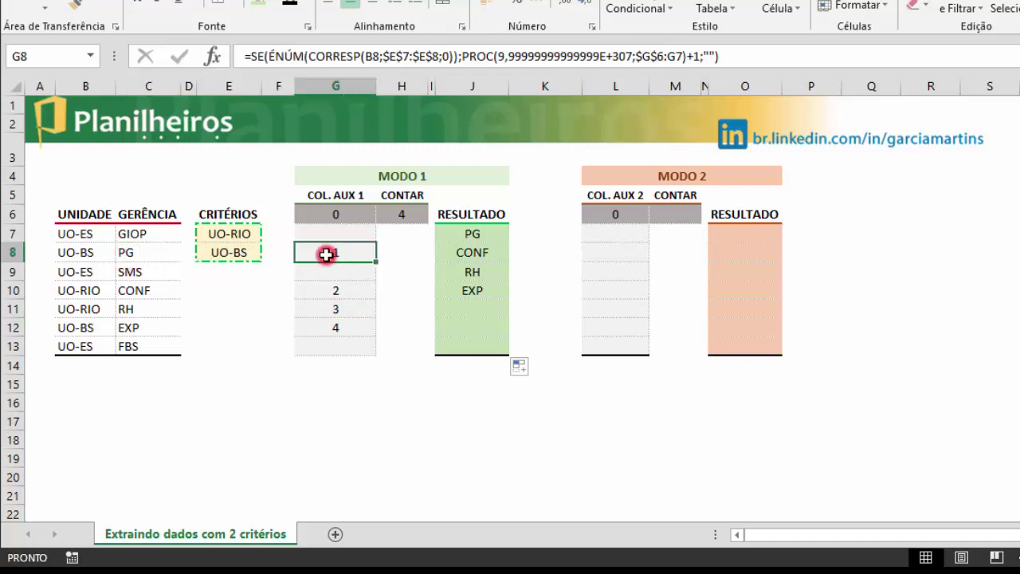
click(334, 291)
click(159, 290)
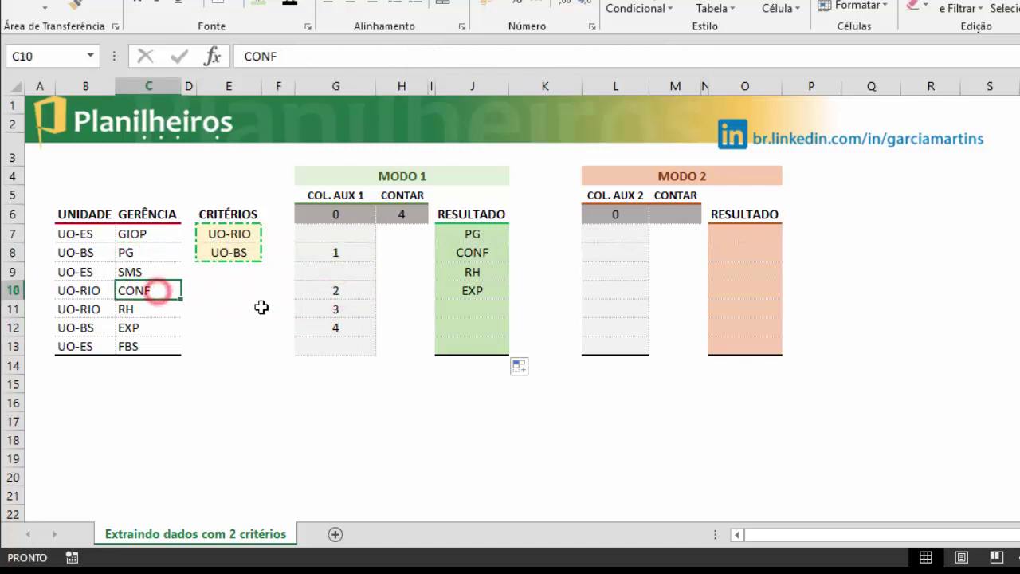
click(341, 309)
click(150, 310)
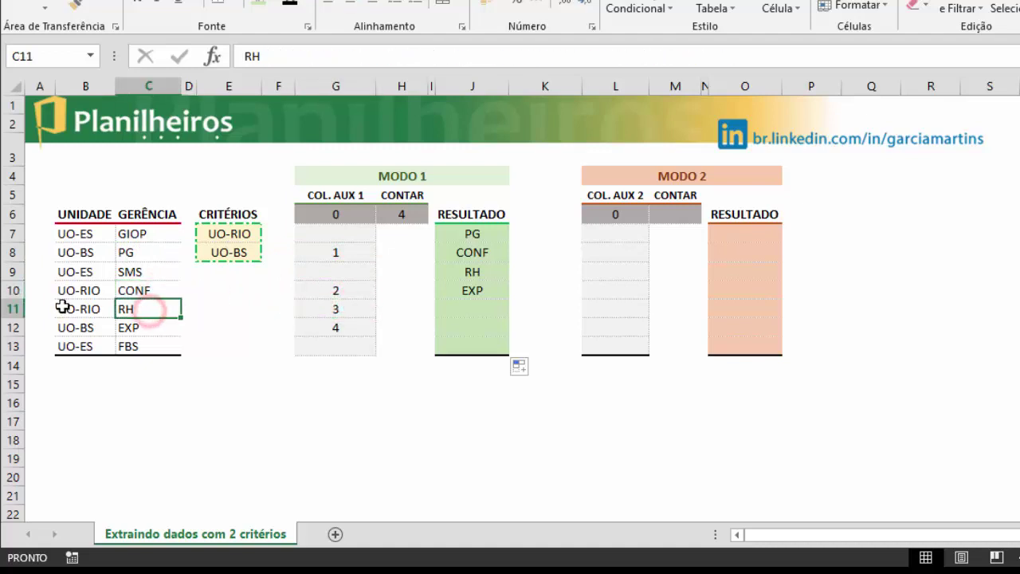
click(345, 329)
click(348, 255)
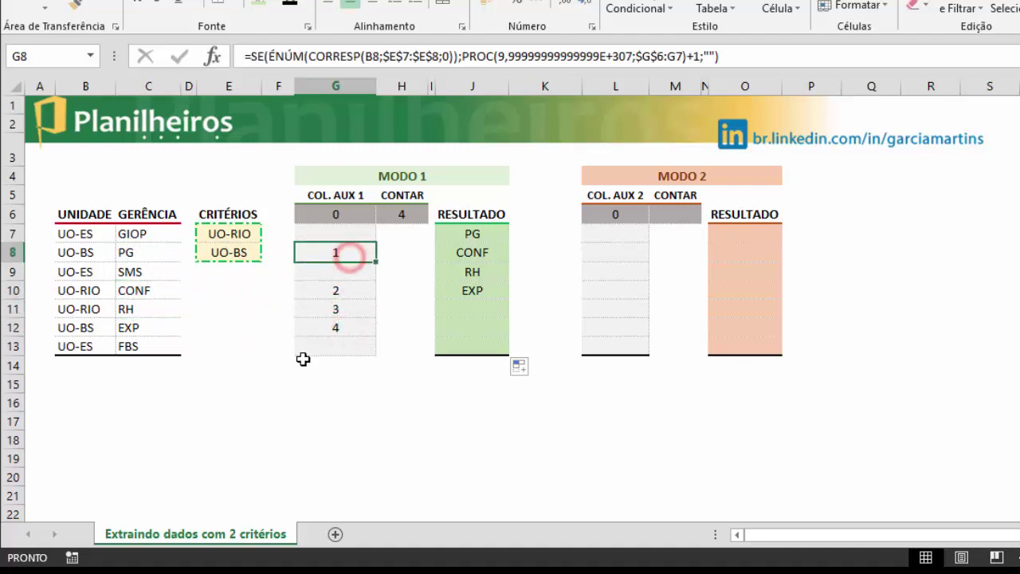
click(227, 252)
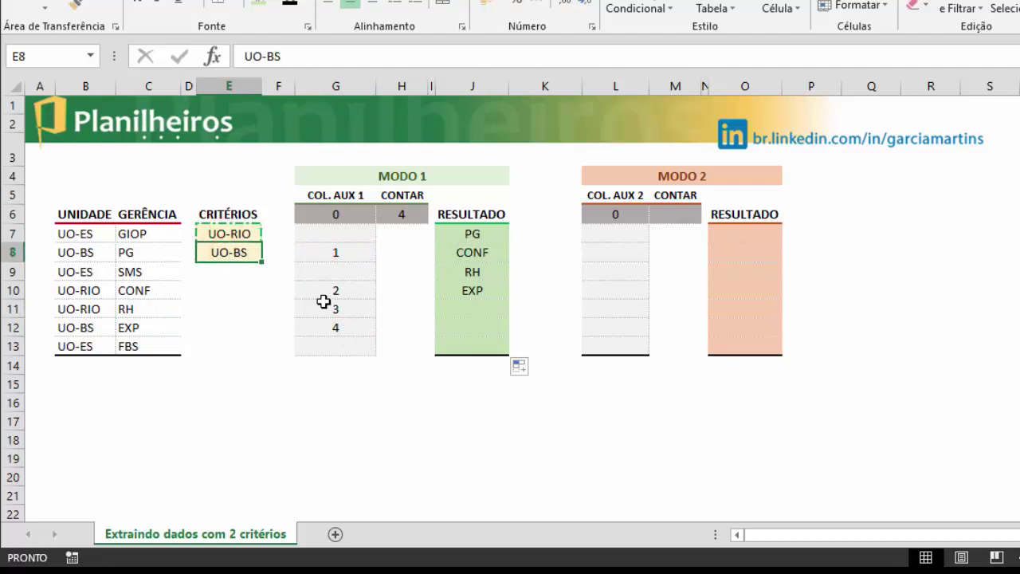
Step: Enter UO-ES as the second criterion in E8, making CONTAR 5
text(UO-E)
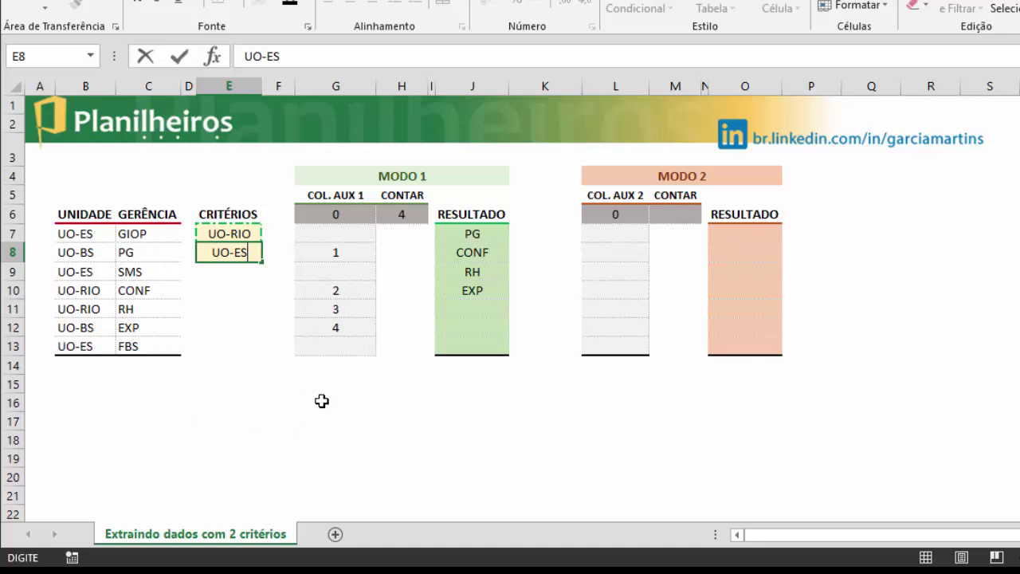
key(Return)
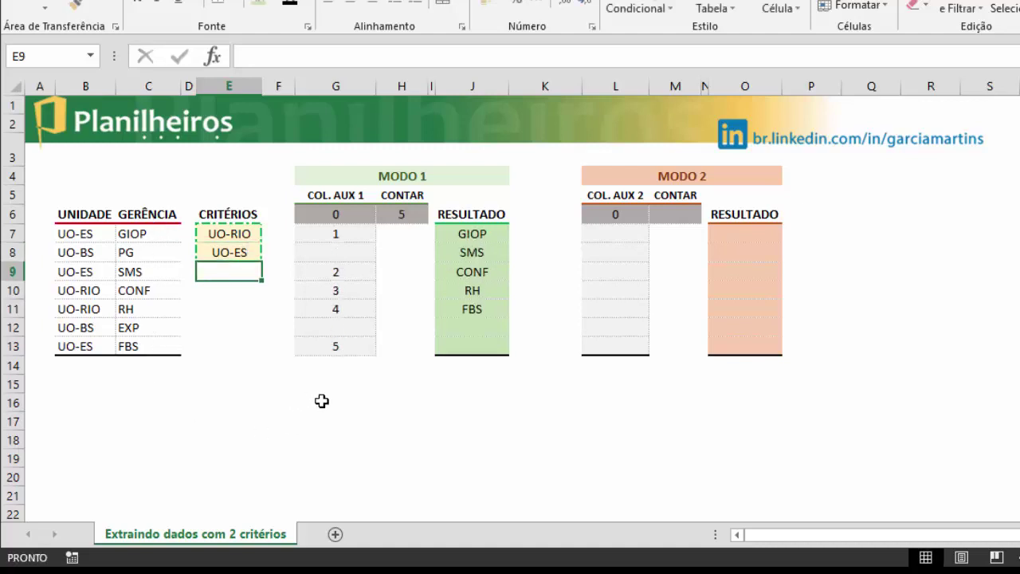
click(402, 214)
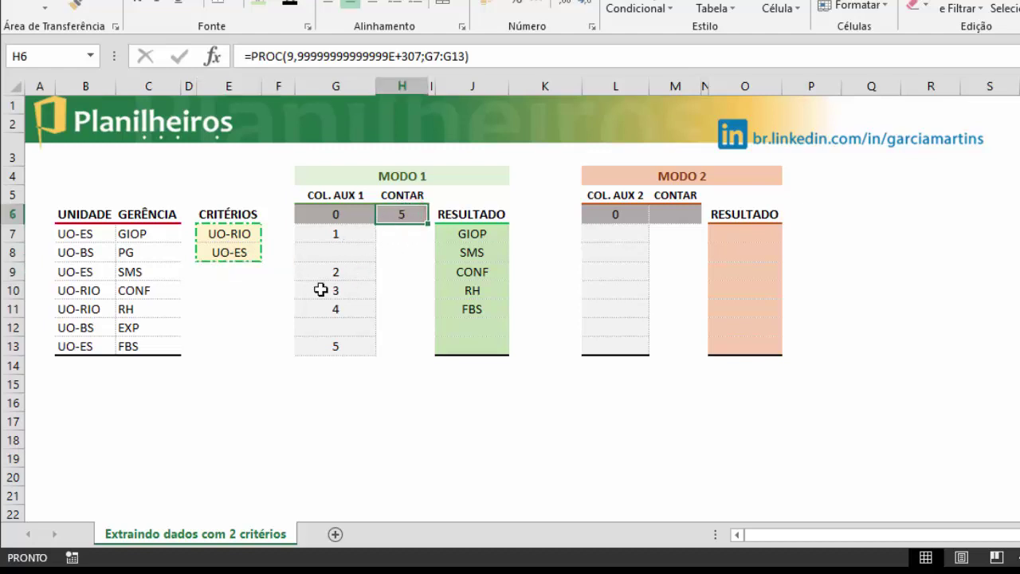
click(70, 348)
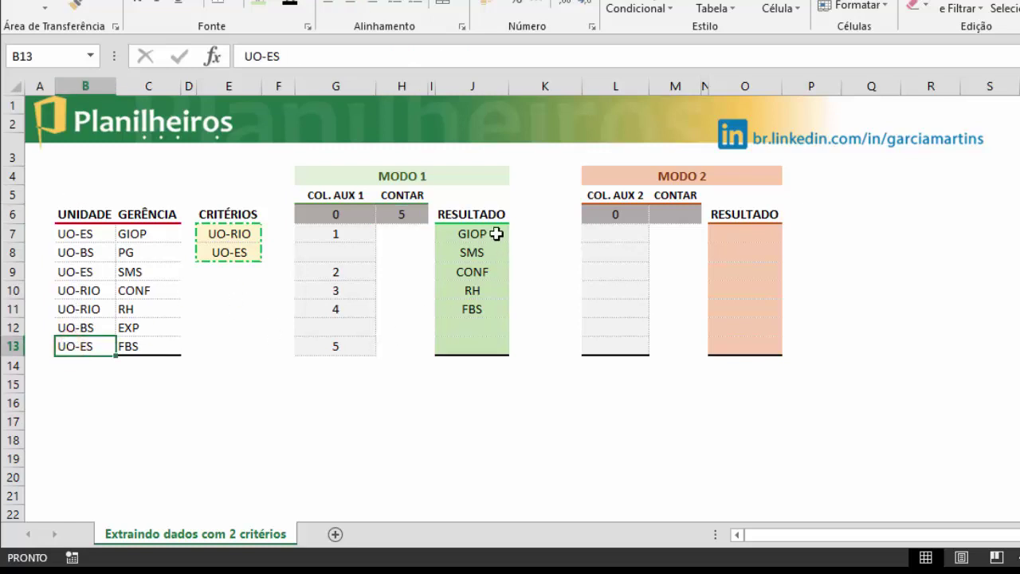
click(341, 233)
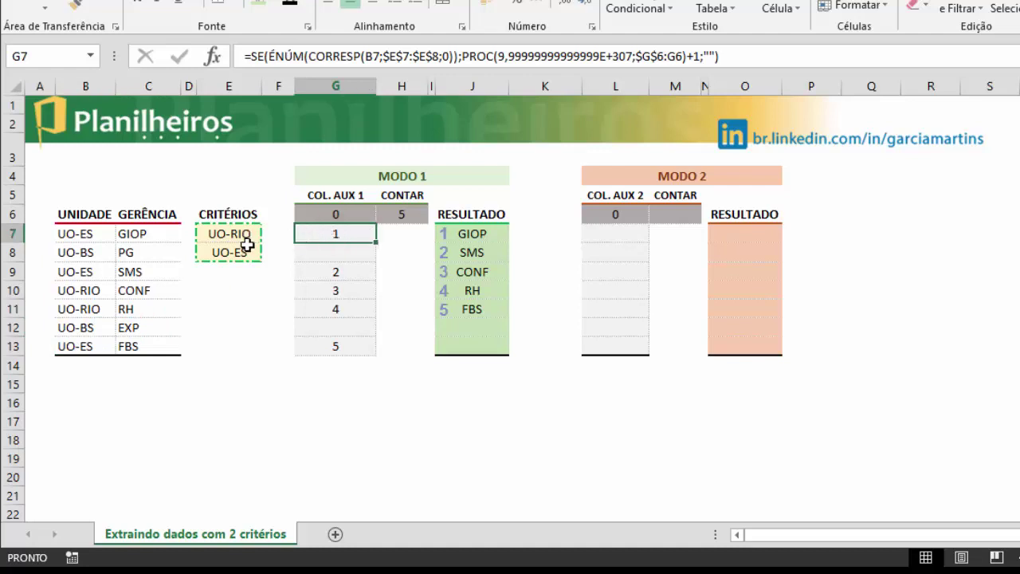
click(80, 233)
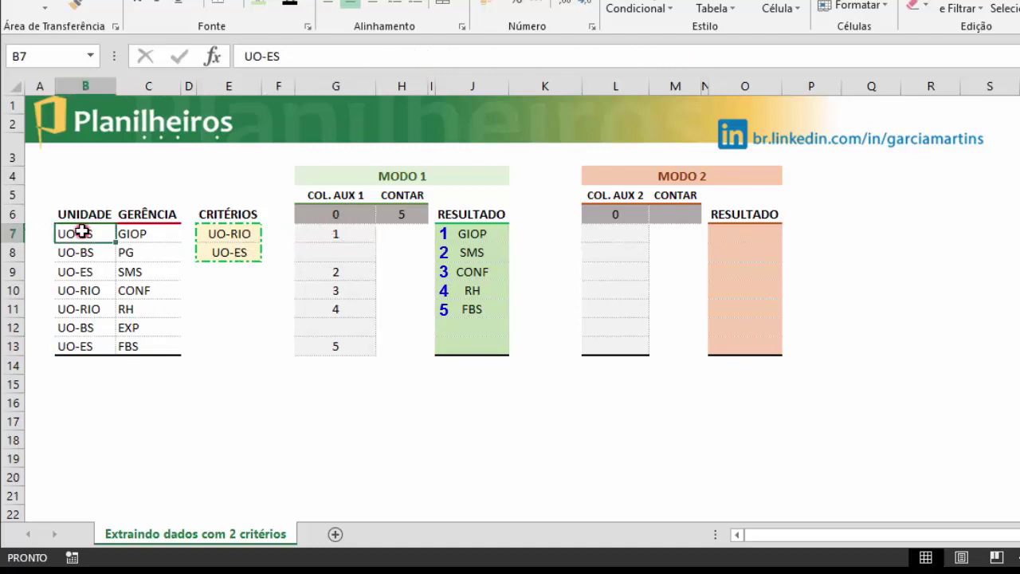
click(156, 233)
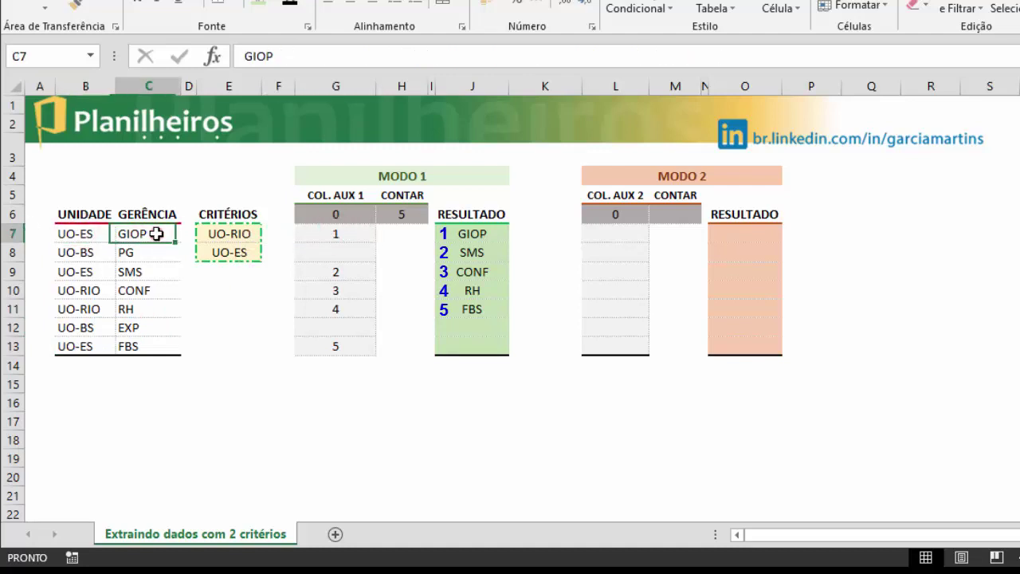
click(88, 254)
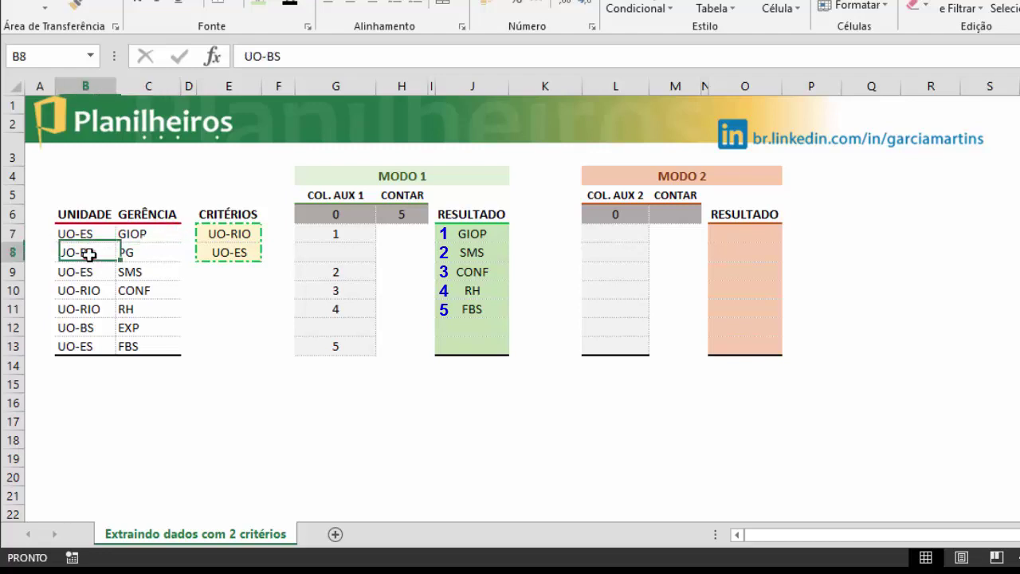
click(343, 253)
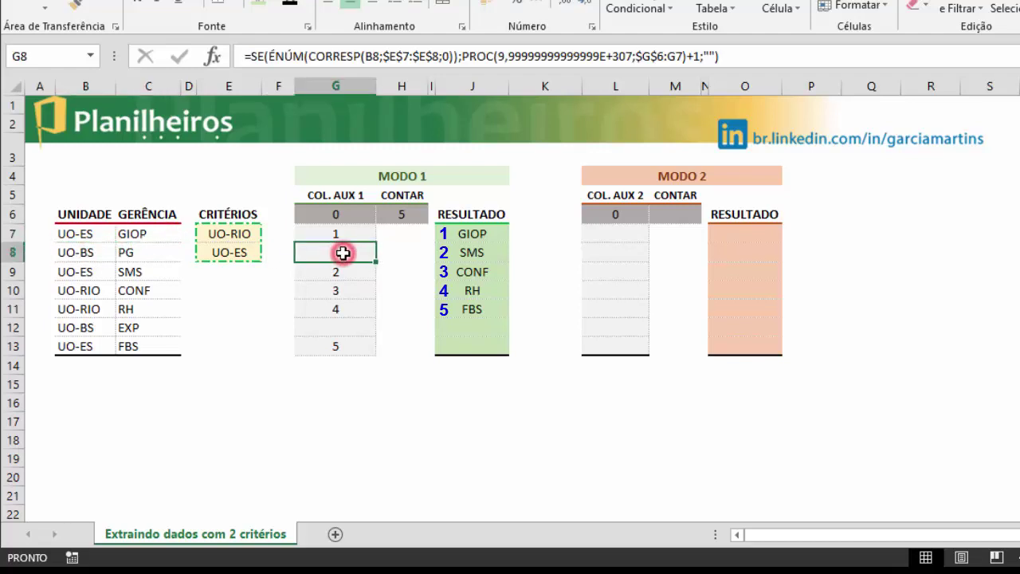
click(72, 271)
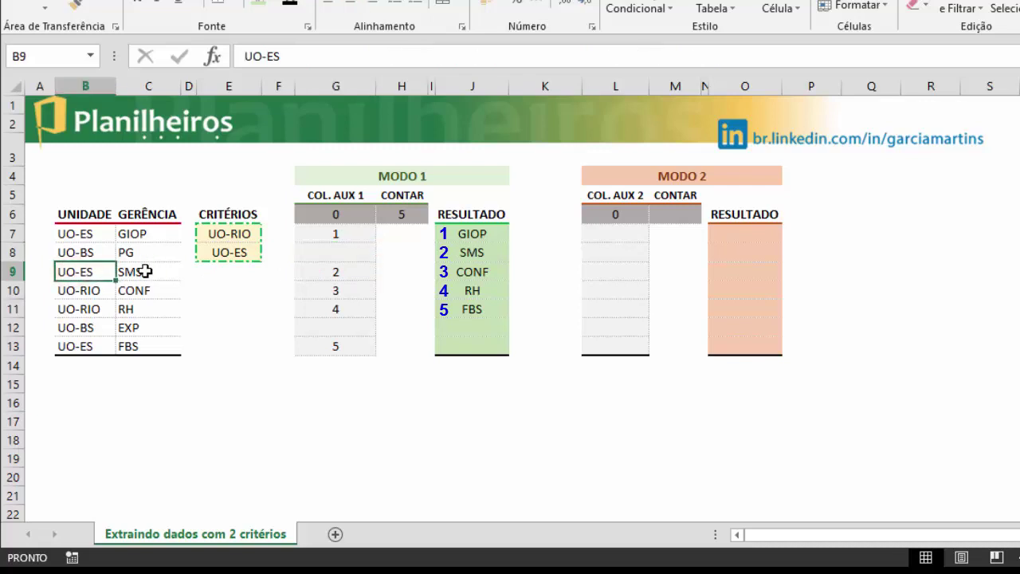
click(337, 272)
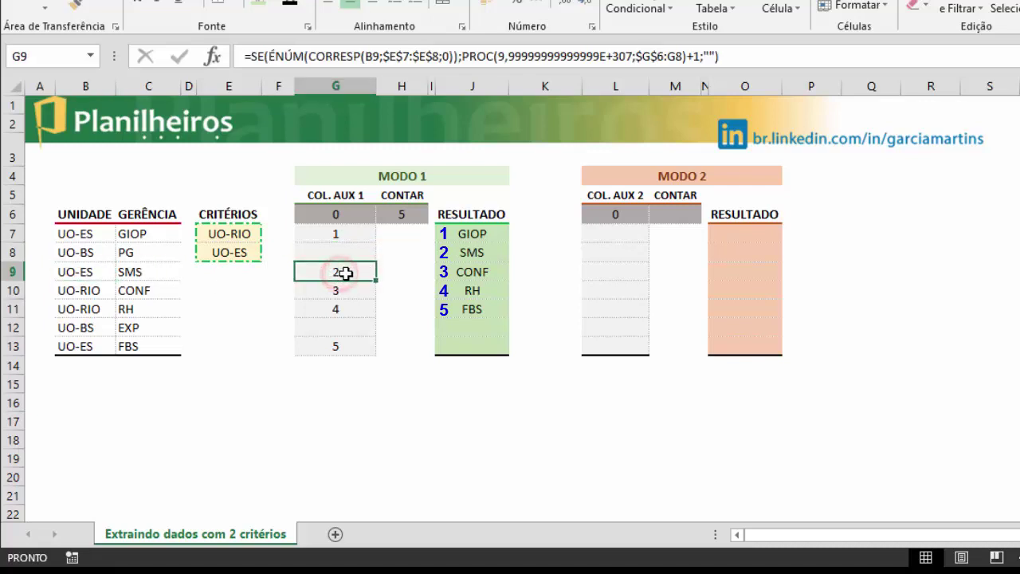
click(480, 259)
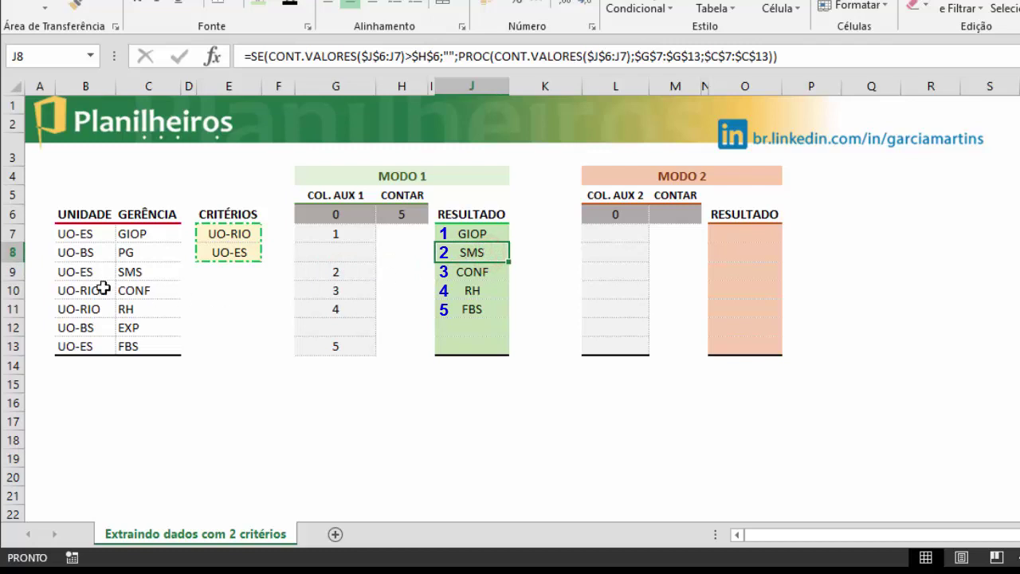
click(72, 291)
click(144, 286)
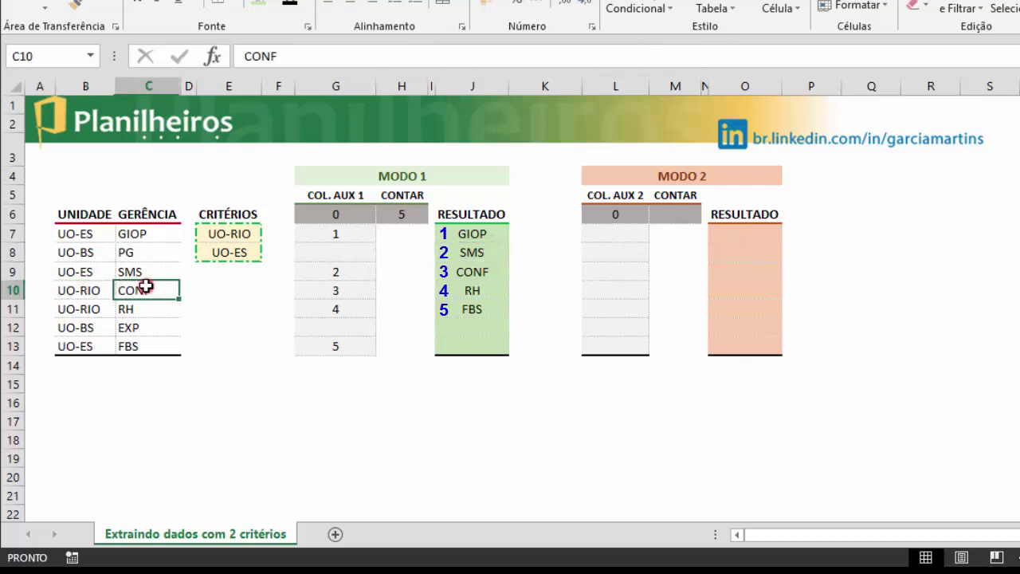
click(339, 292)
click(475, 272)
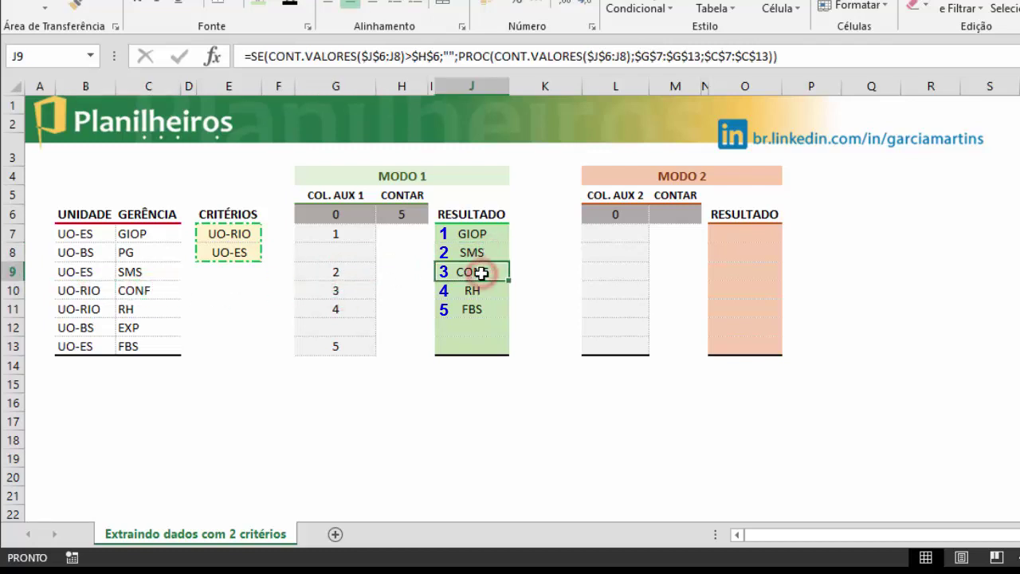
click(76, 311)
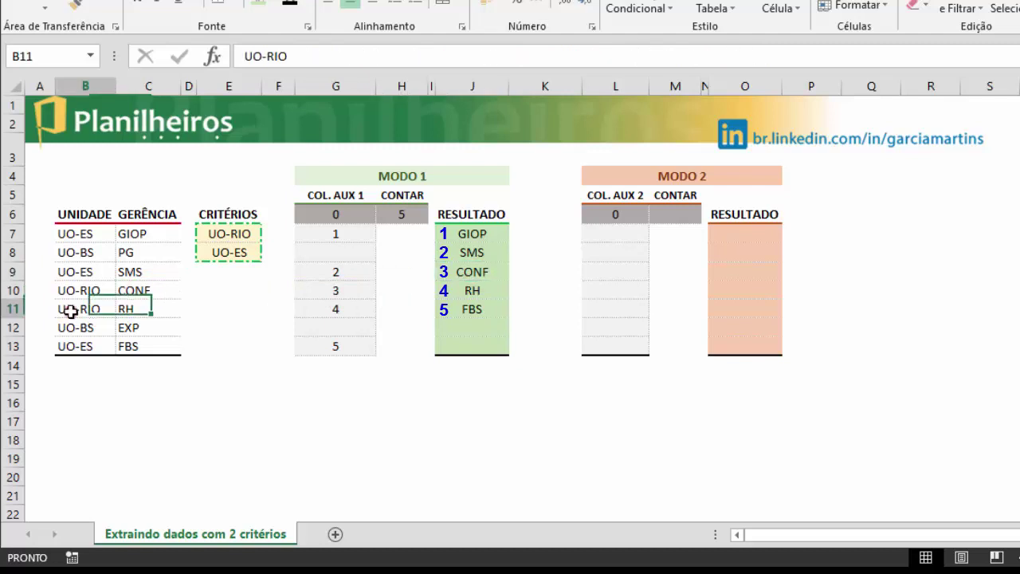
click(146, 311)
click(353, 308)
click(472, 290)
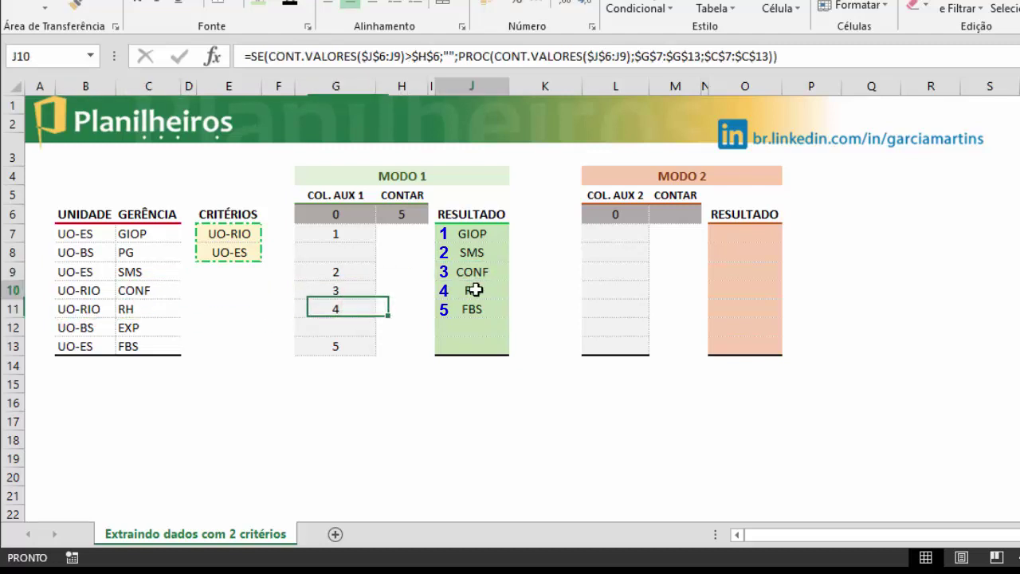
click(73, 326)
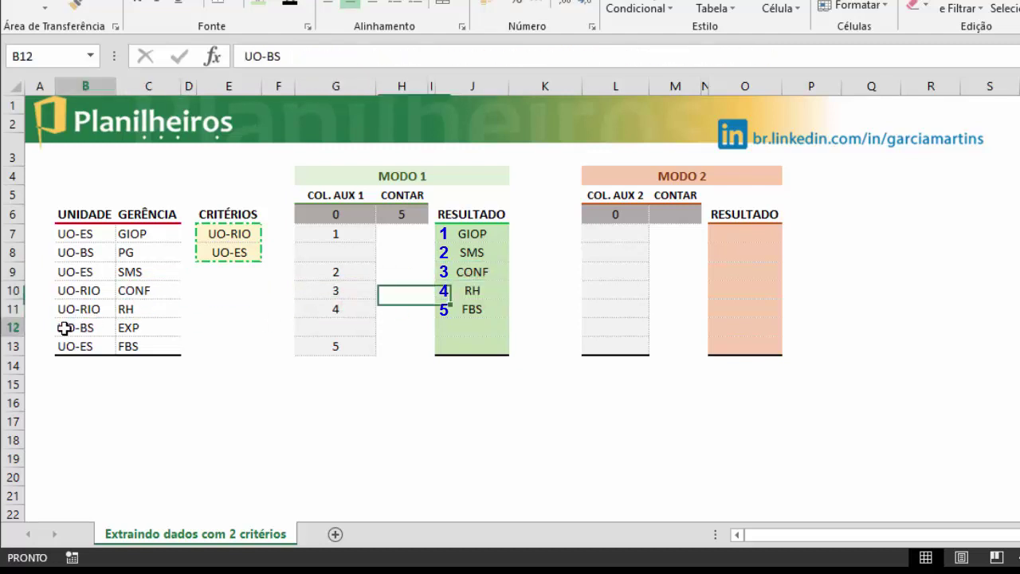
click(146, 327)
click(325, 327)
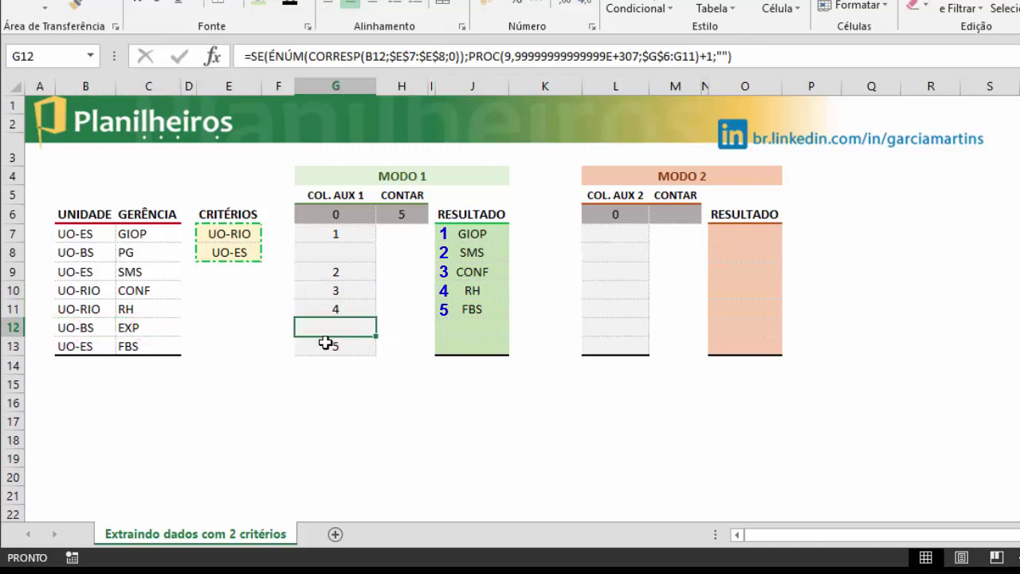
click(80, 346)
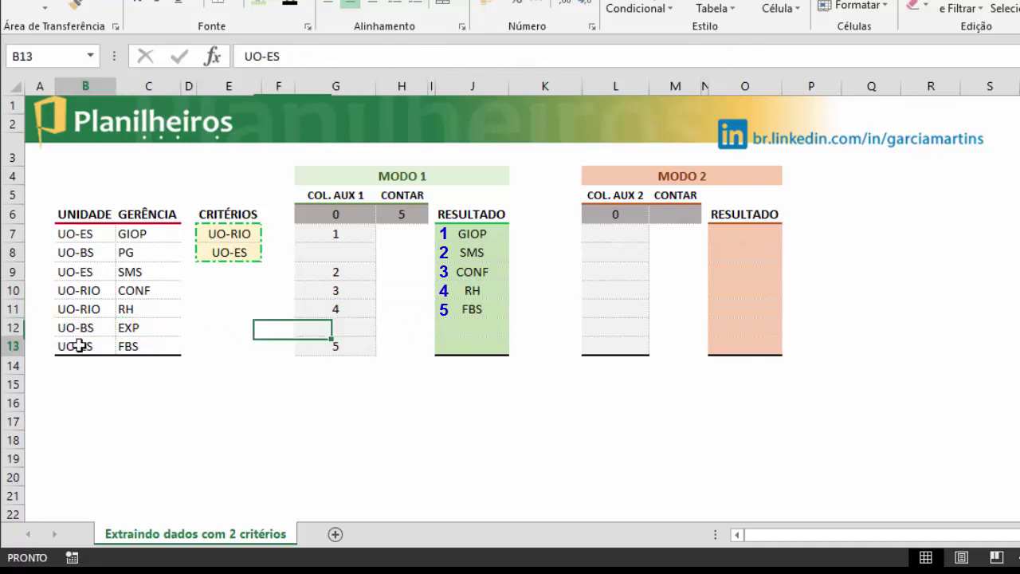
click(157, 349)
click(334, 346)
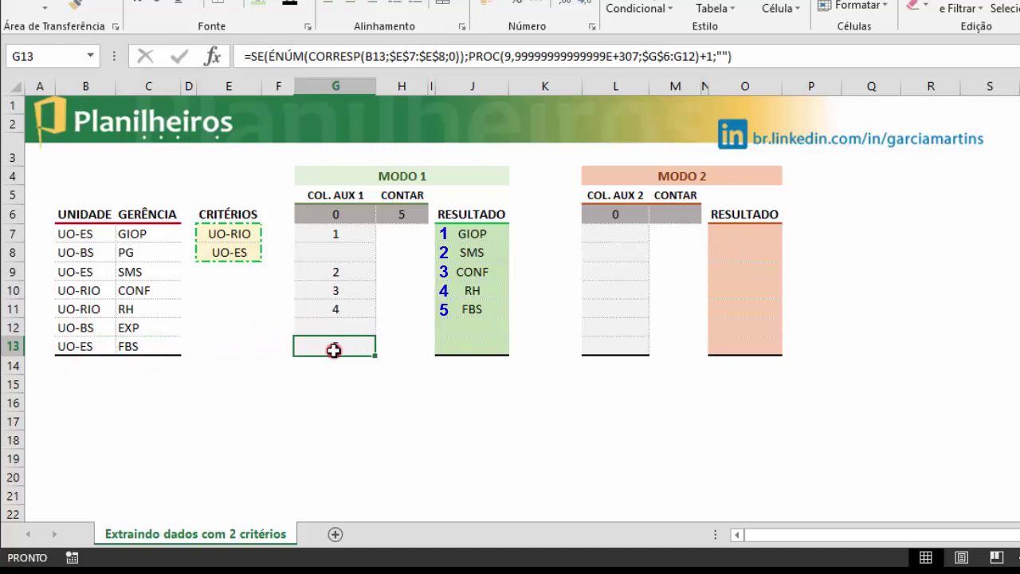
click(494, 306)
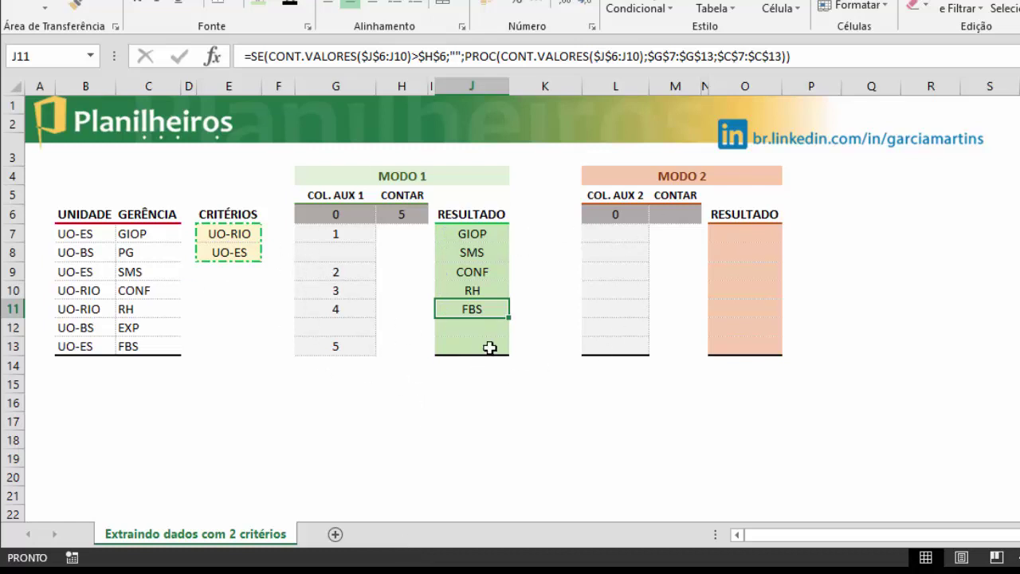
Step: Review the COL. AUX 1 helper values in column G
click(335, 233)
click(335, 252)
click(335, 271)
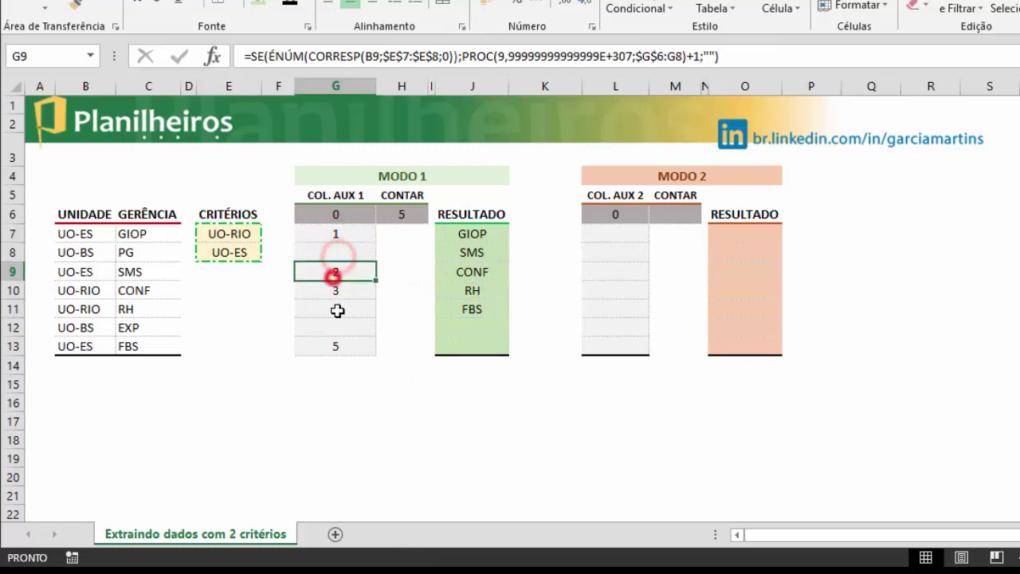
click(336, 310)
click(335, 347)
Step: In L7, start =SE(OU( with the first condition B7=$E$7
click(615, 232)
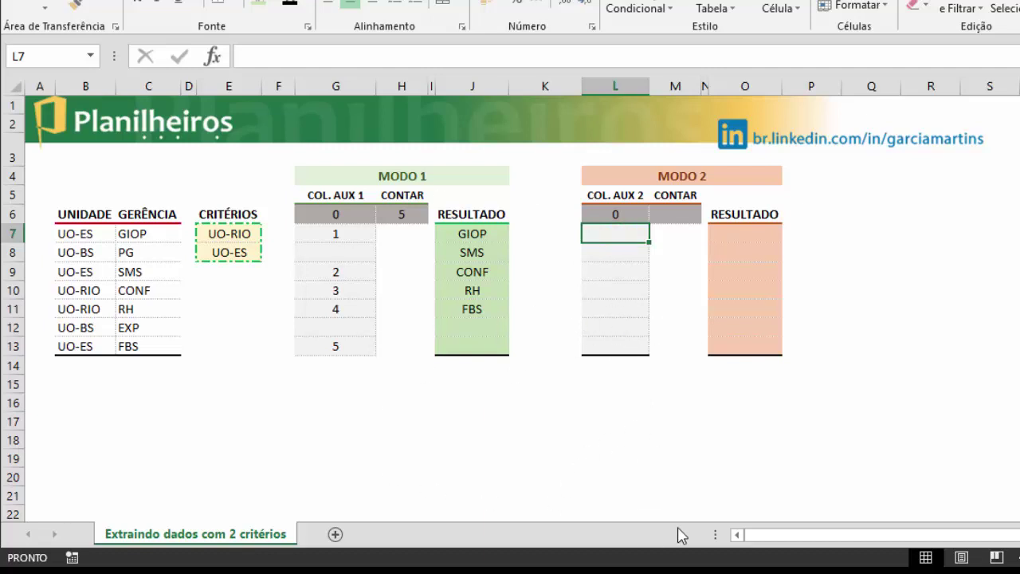
text(=)
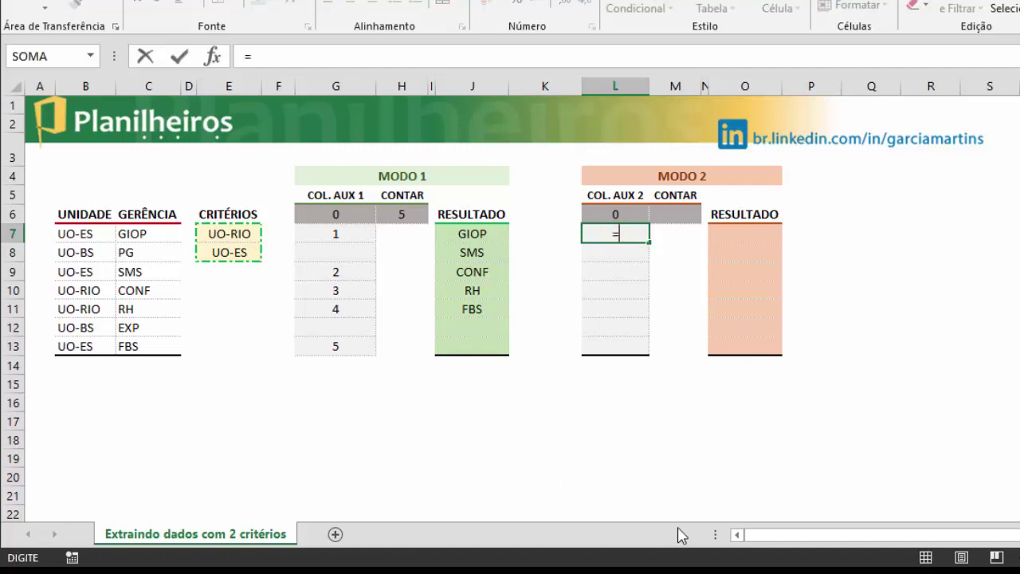
text(SE(OU()
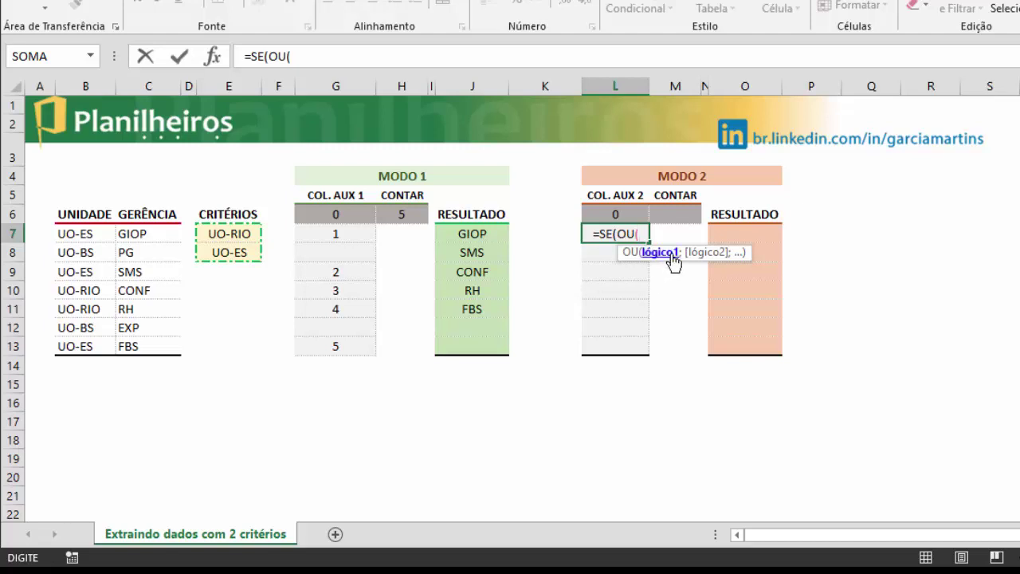
click(85, 232)
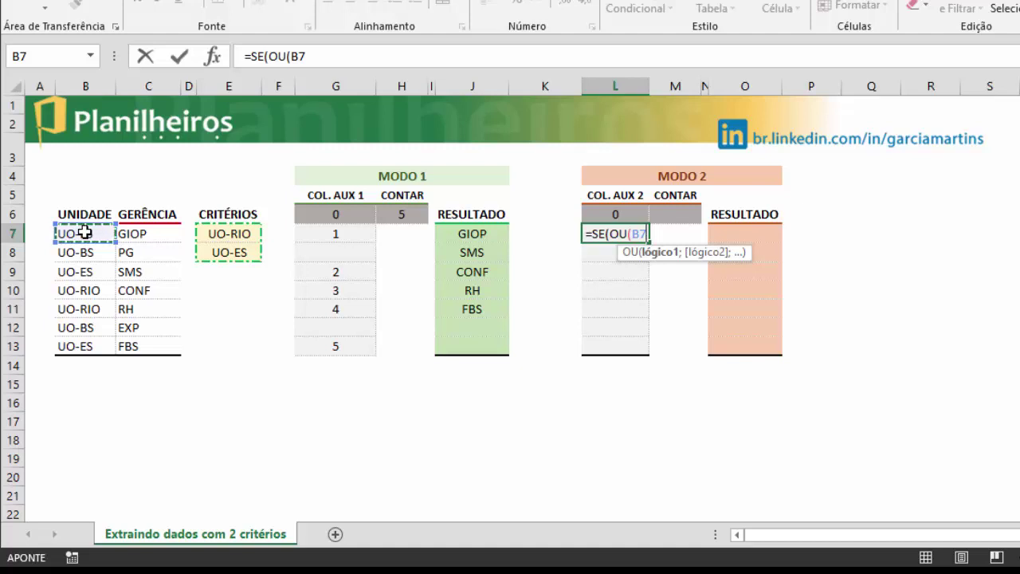
text(=)
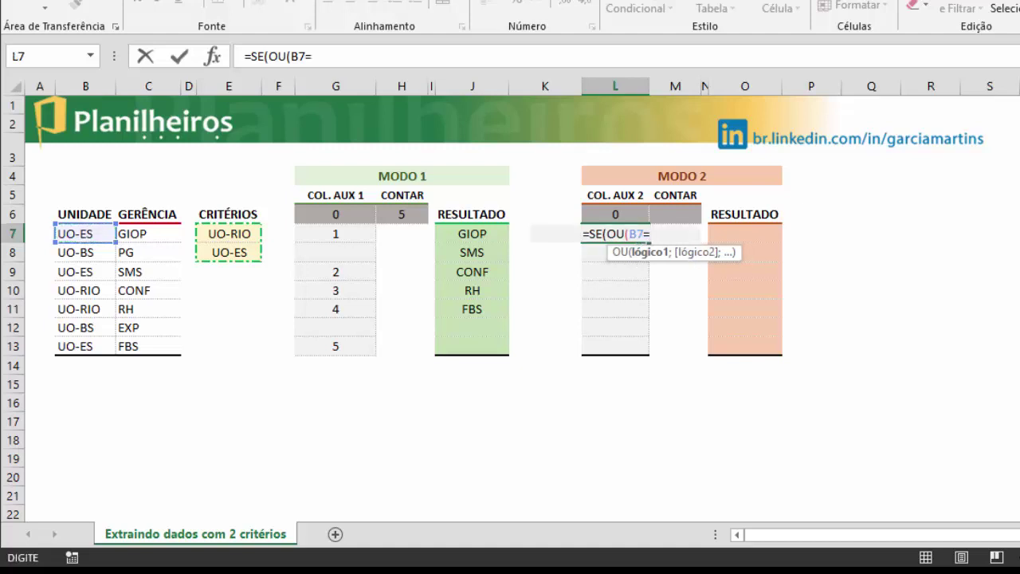
click(221, 232)
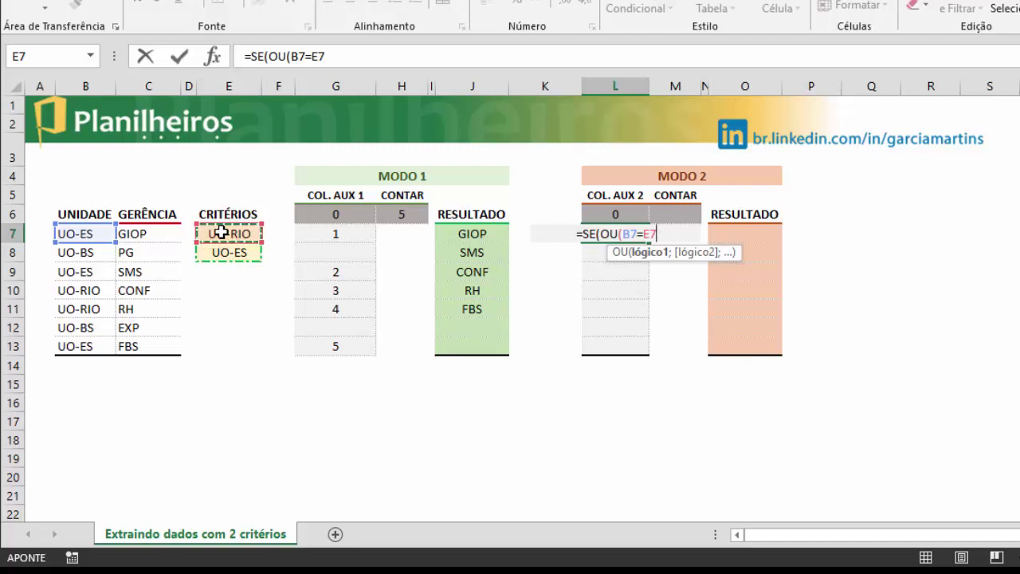
key(F4)
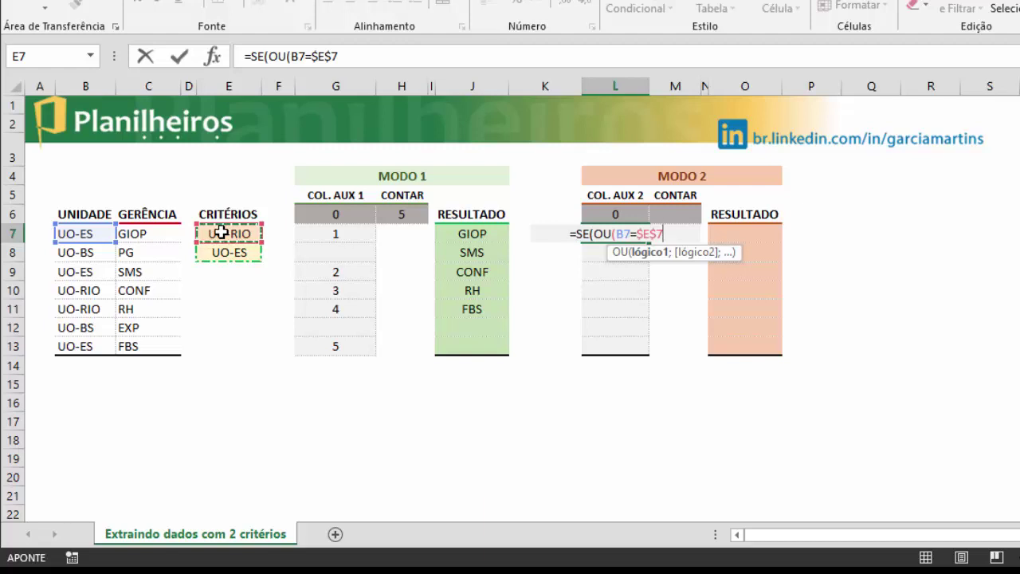
text(;)
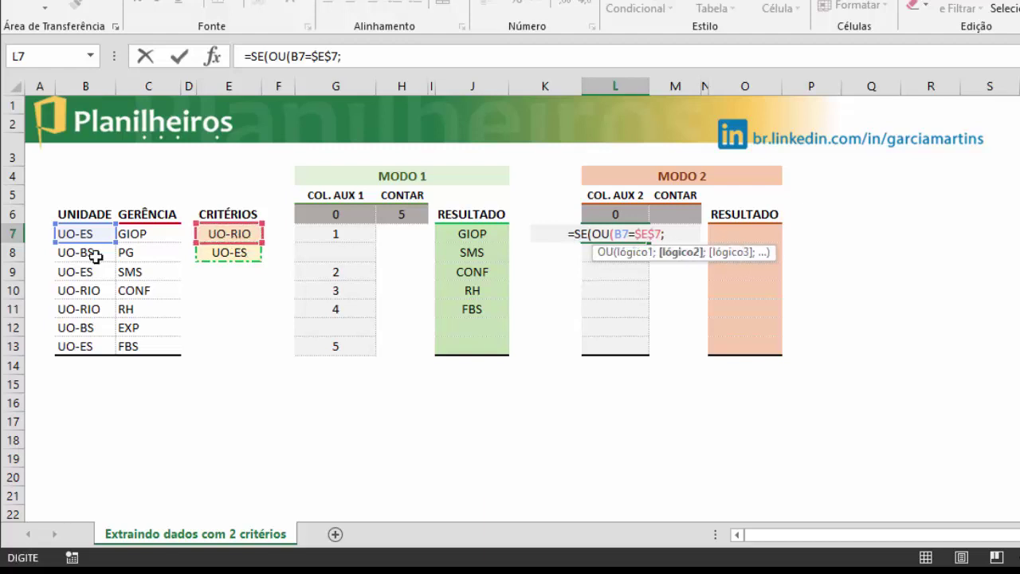
Step: Add the second condition B7=$E$8 and close the OU test
click(74, 235)
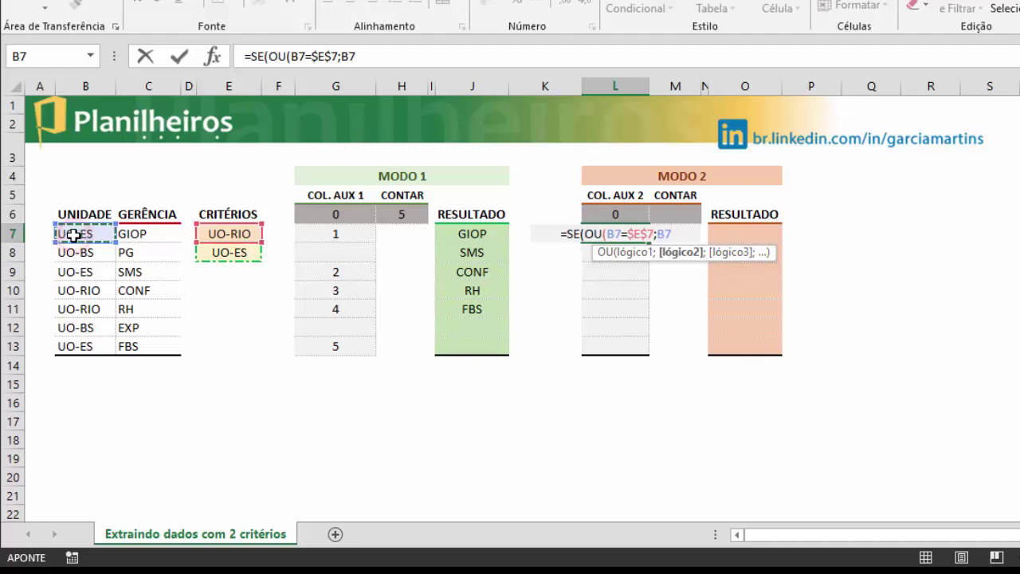
text(=)
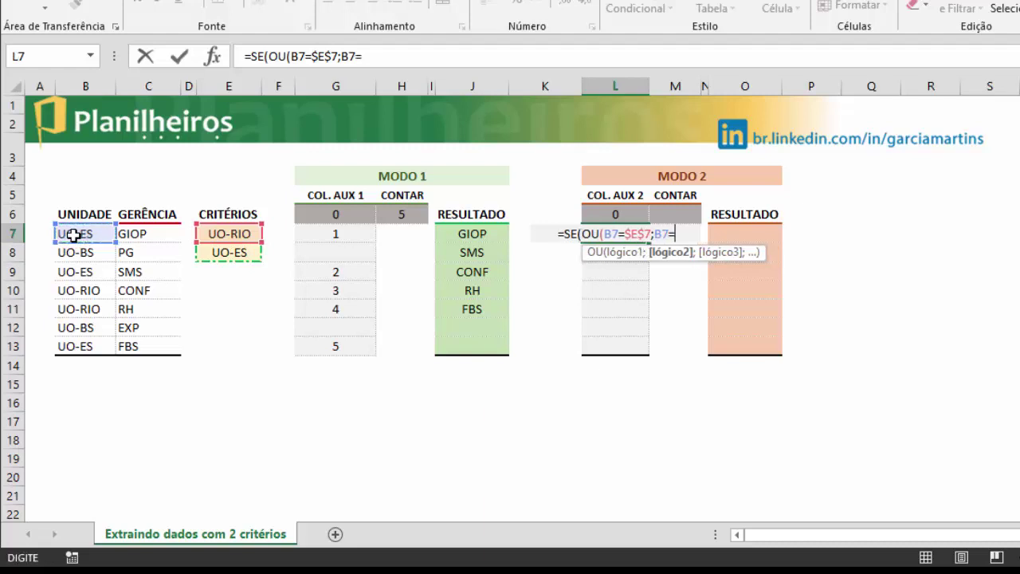
click(237, 257)
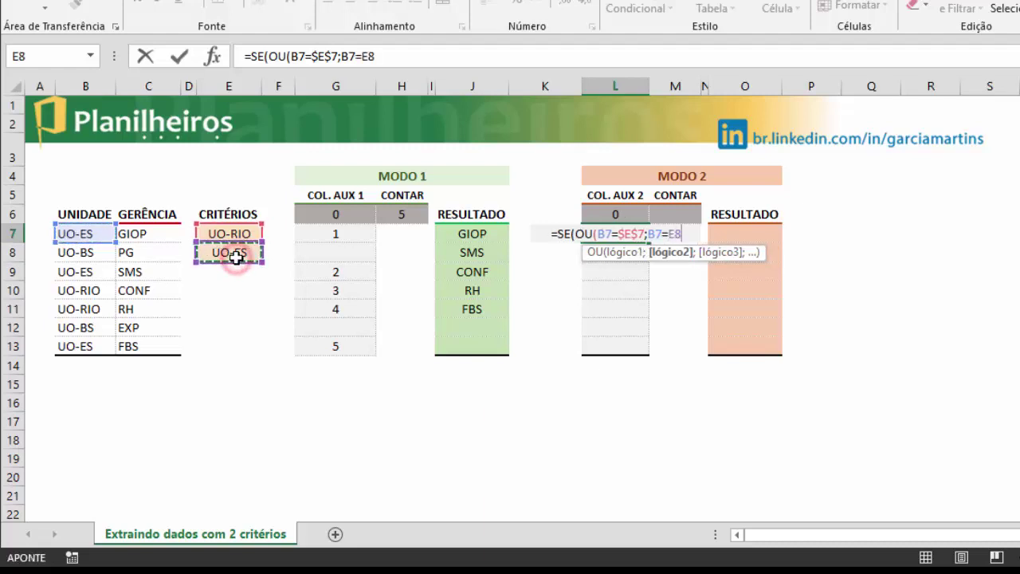
key(F4)
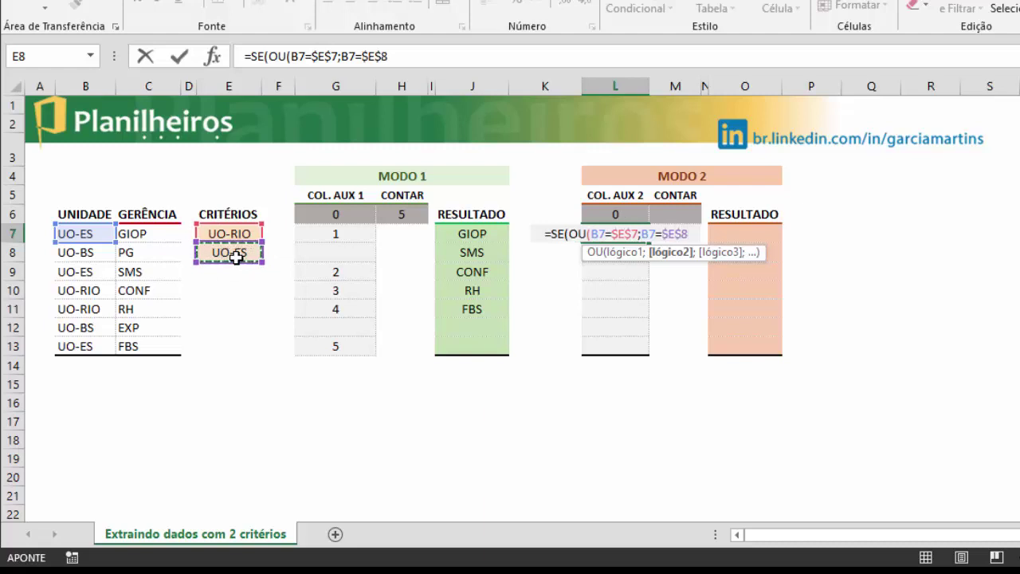
text())
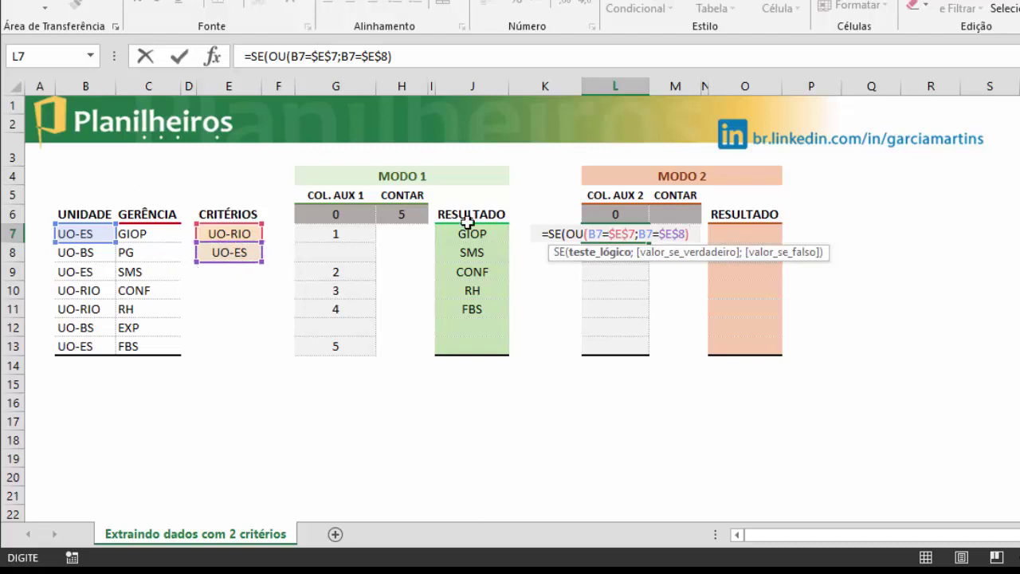
click(580, 253)
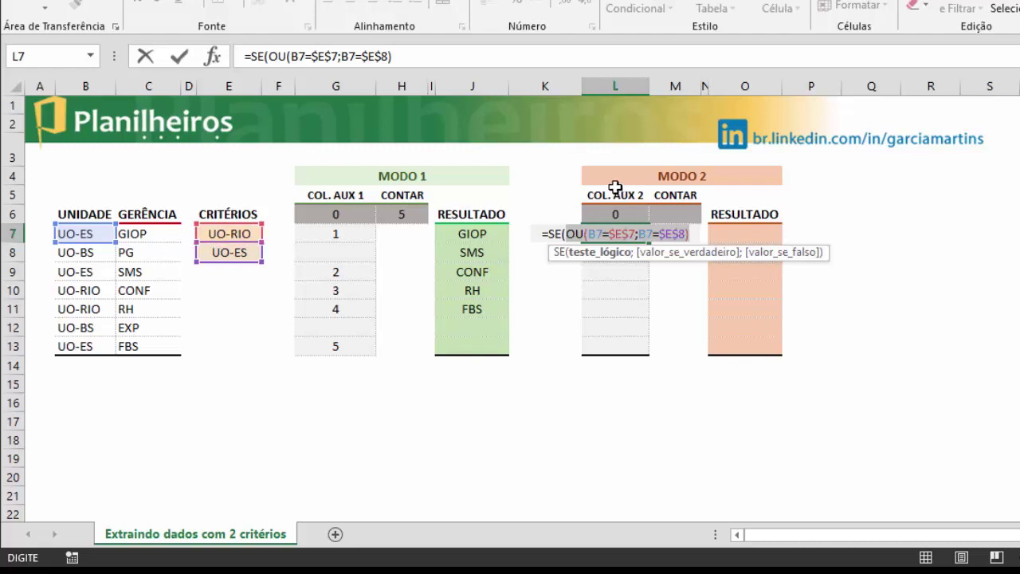
click(417, 56)
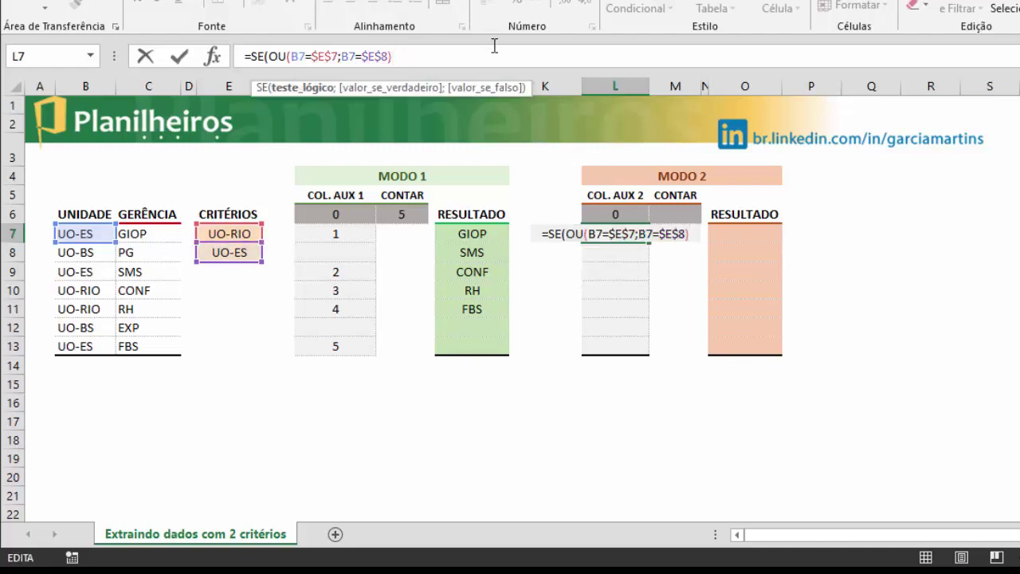
text(;)
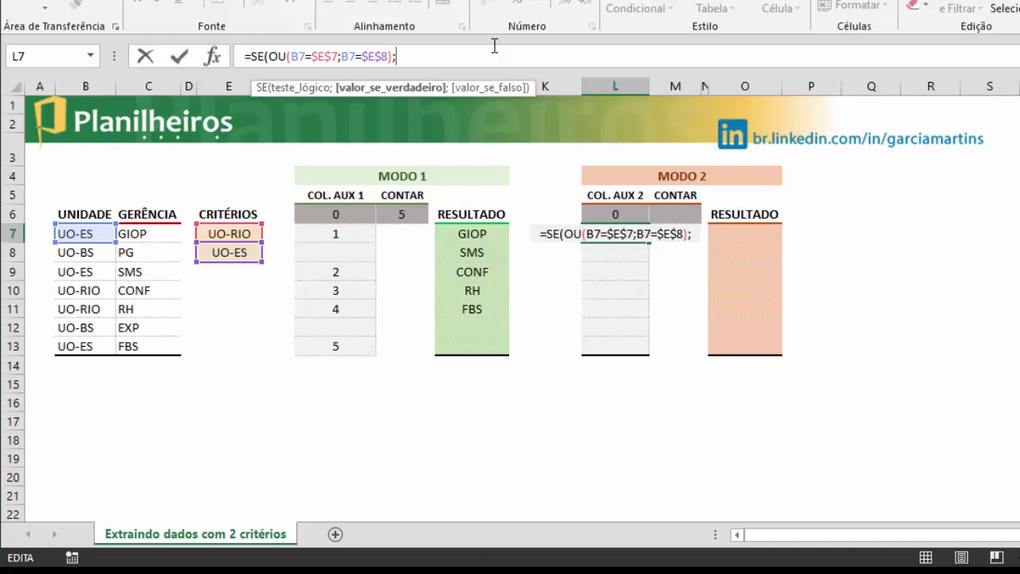
text(pr)
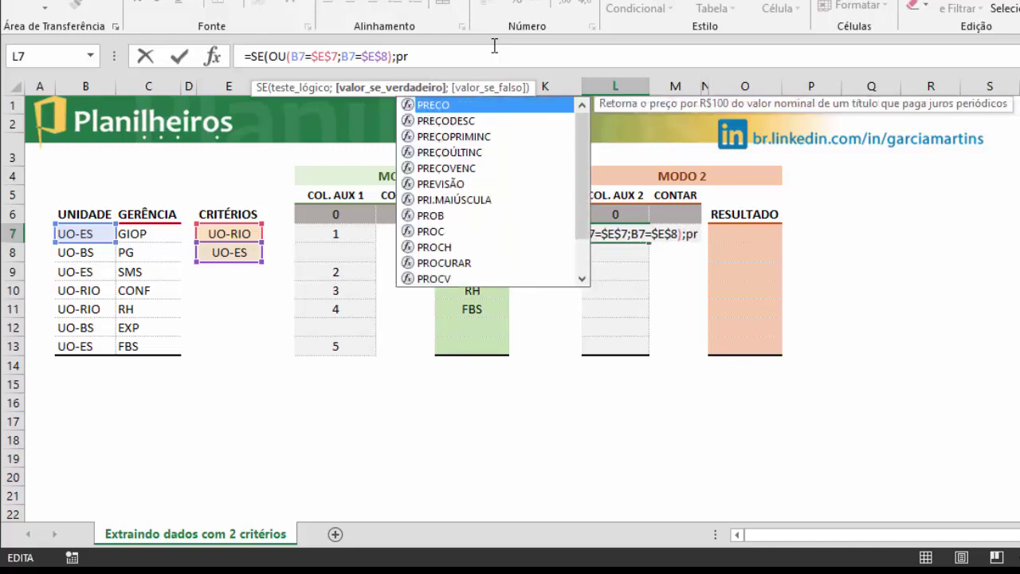
text(oc)
key(Tab)
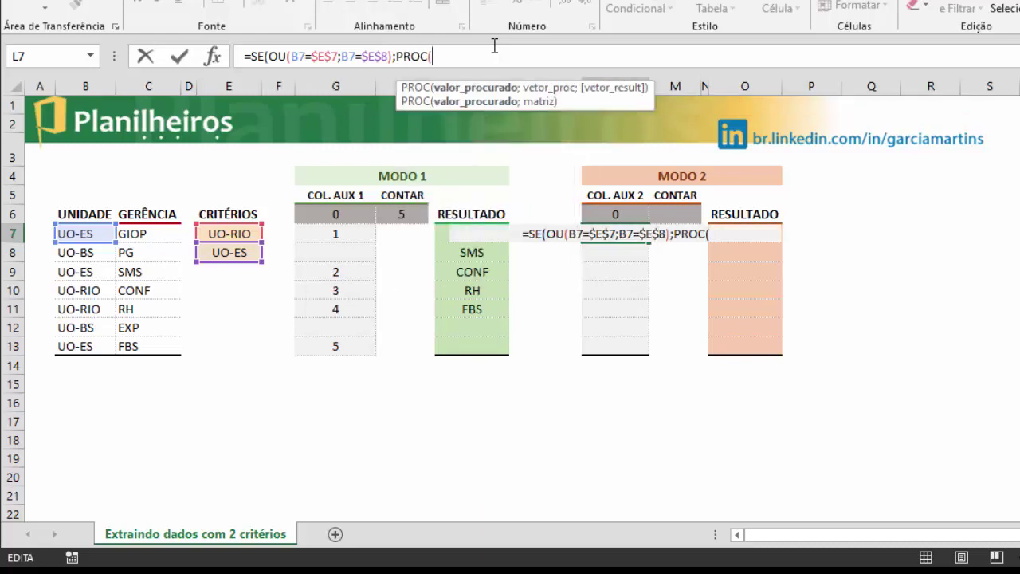
text(9,)
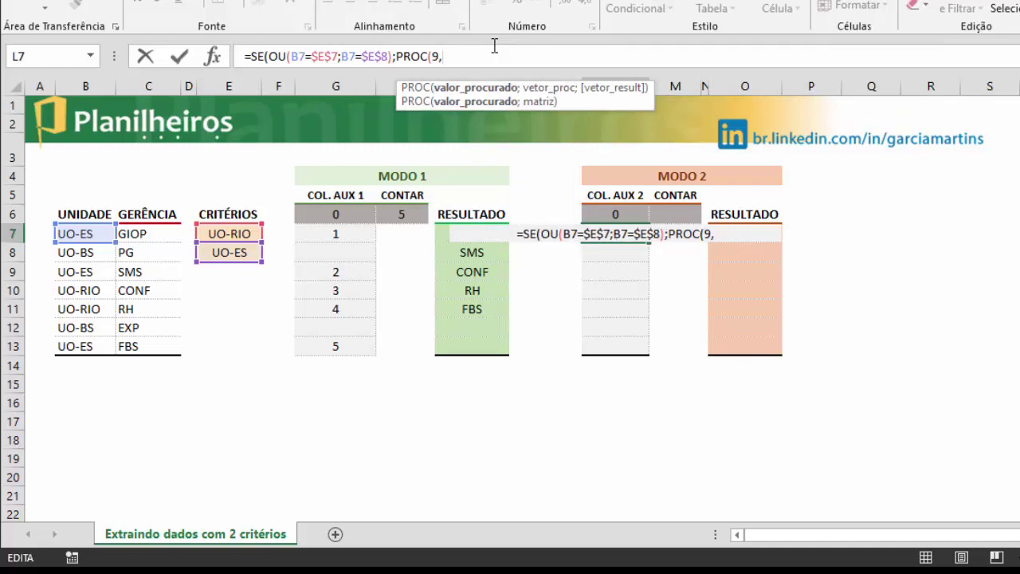
text(9999999999)
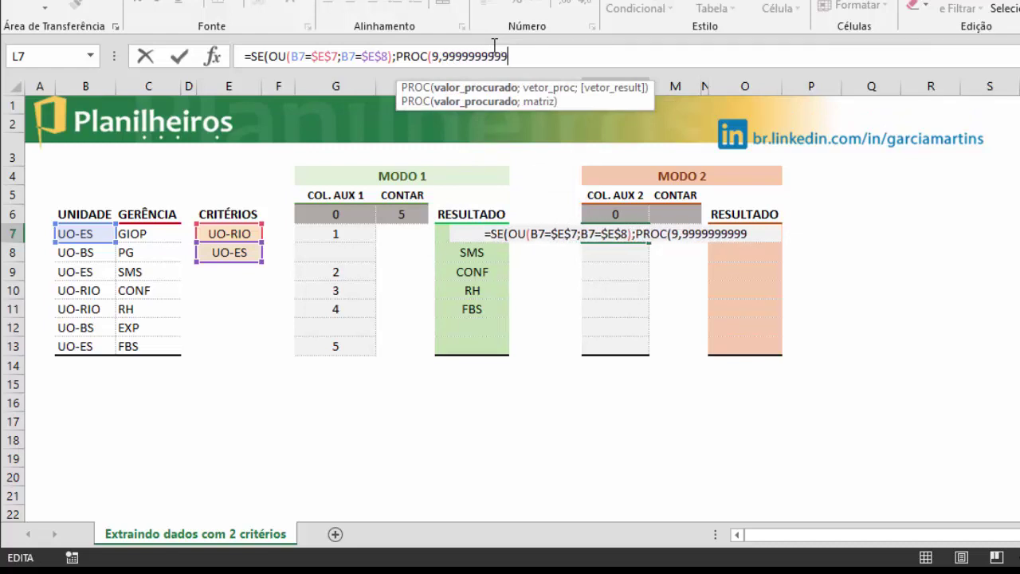
text(9999)
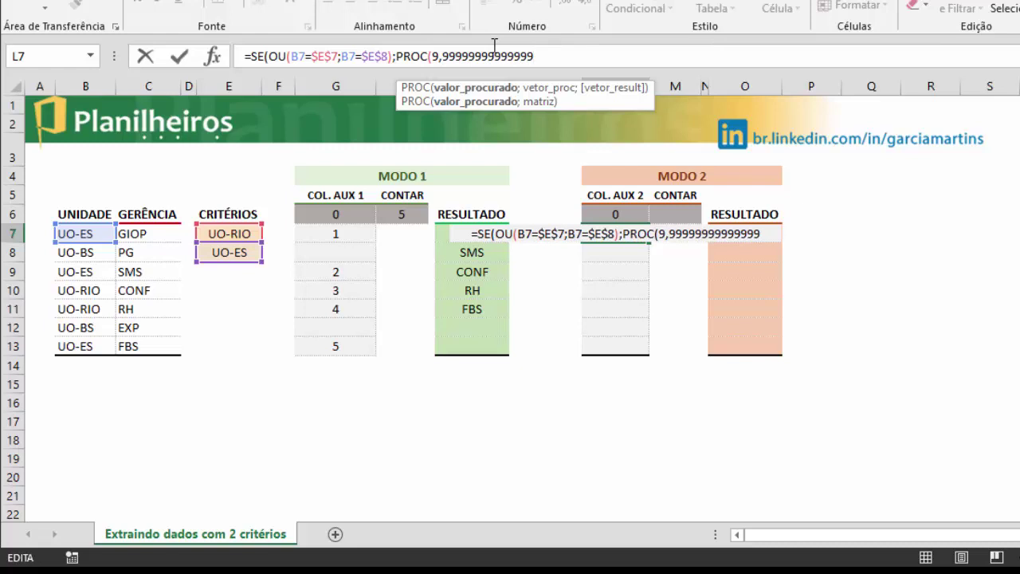
text(e)
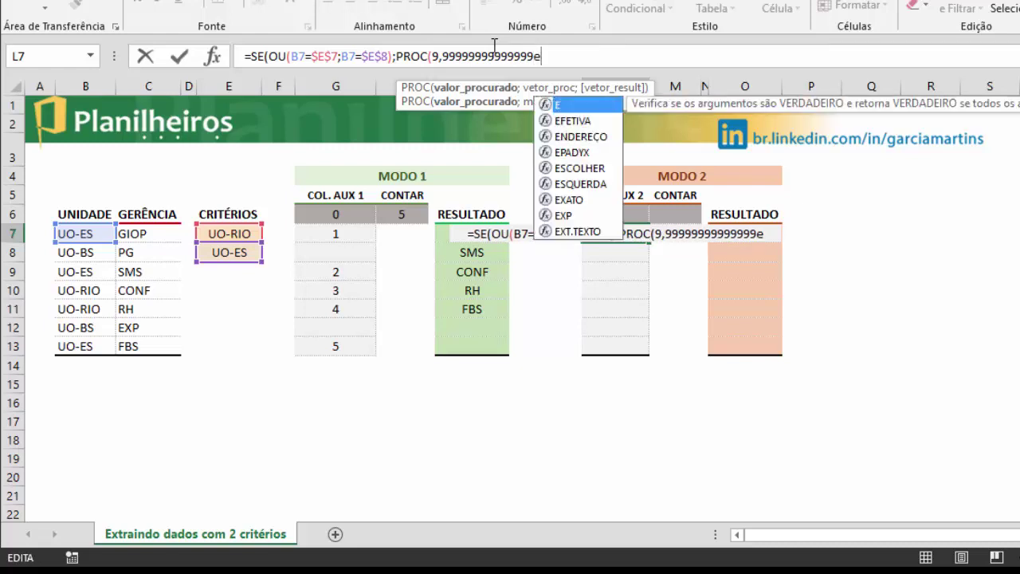
text(+307)
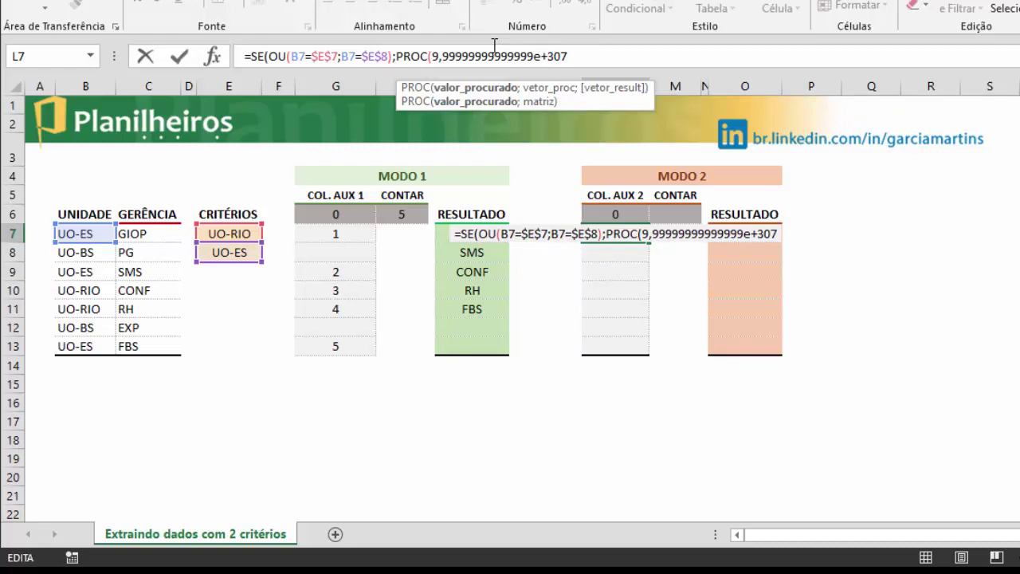
text(;)
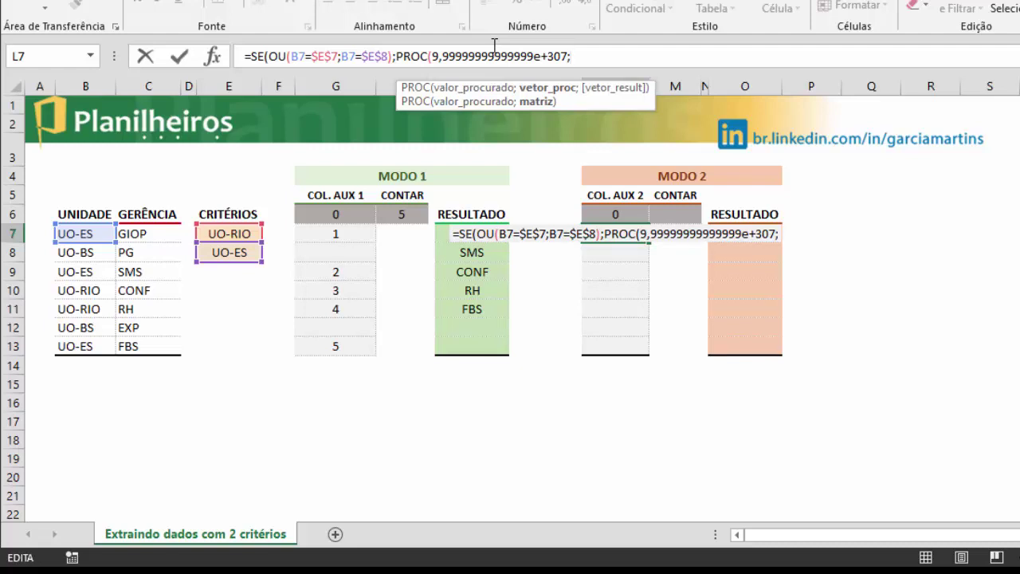
Step: Give PROC the range $L$6:L6, add +1 and a blank else result, and commit
click(404, 93)
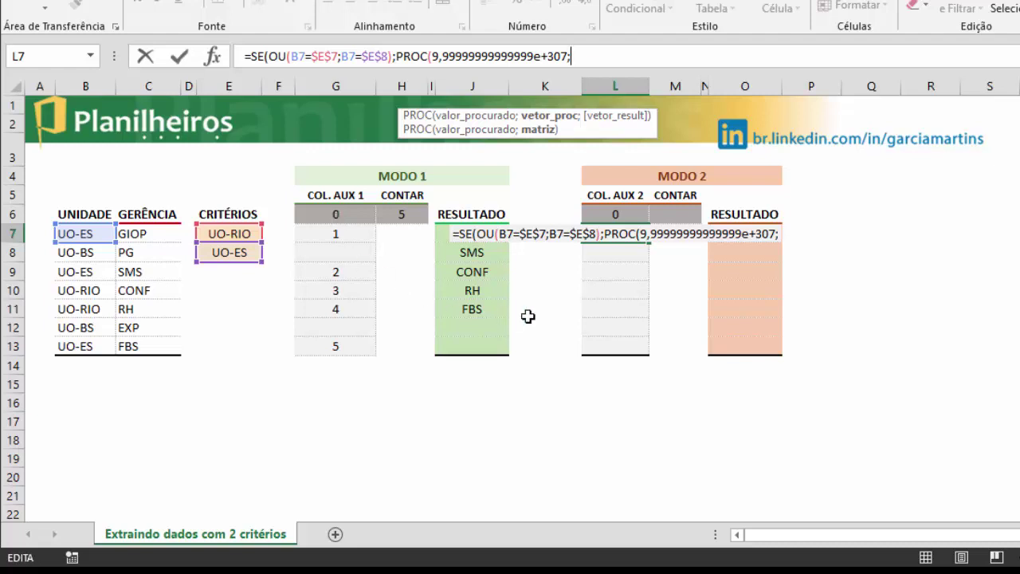
click(614, 212)
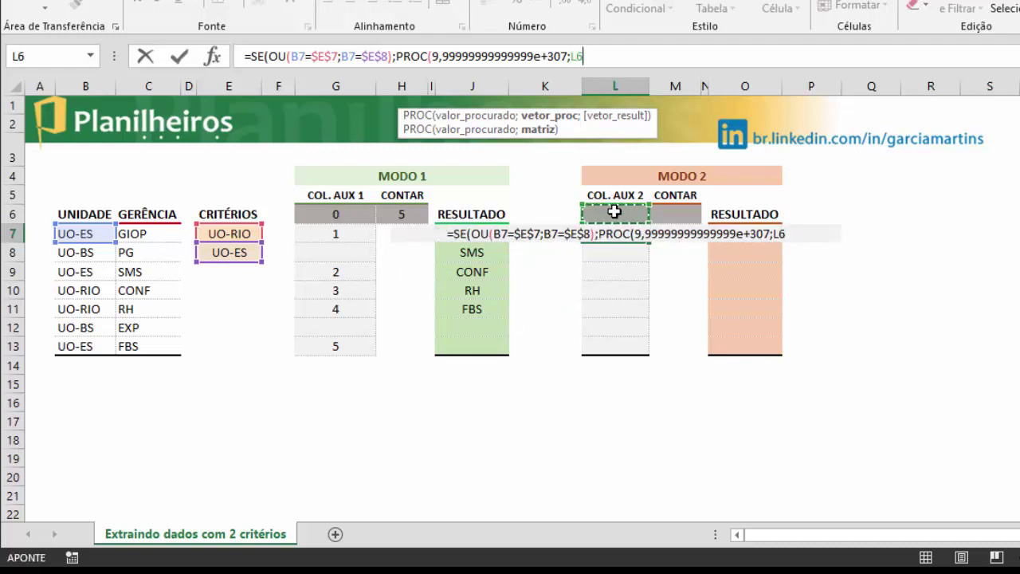
key(F8)
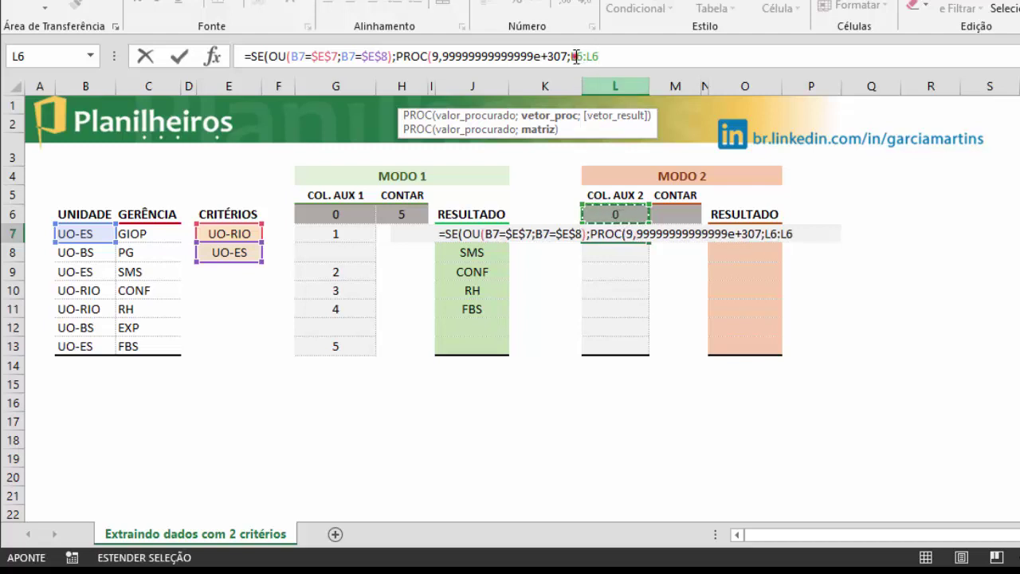
click(575, 57)
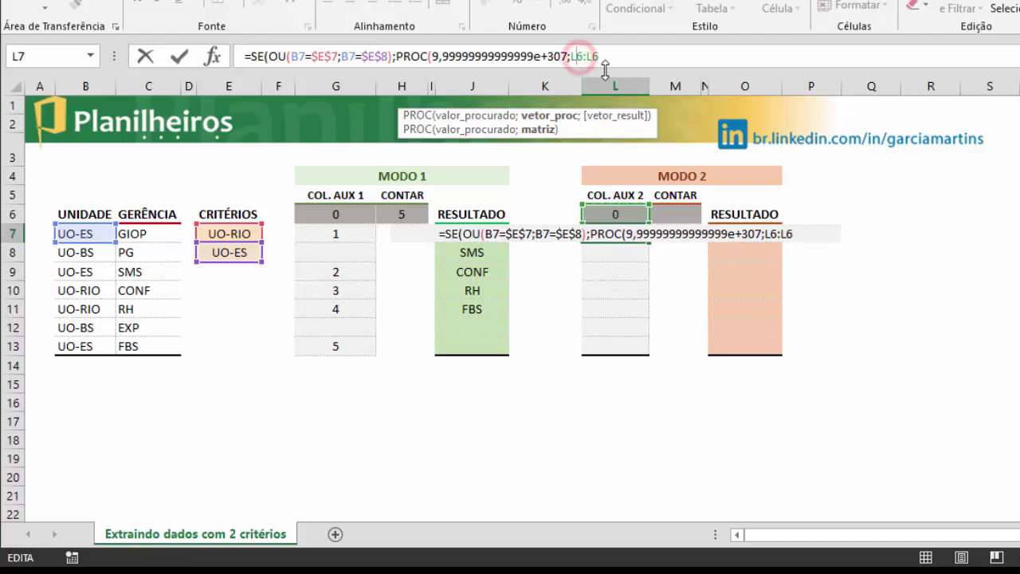
key(F4)
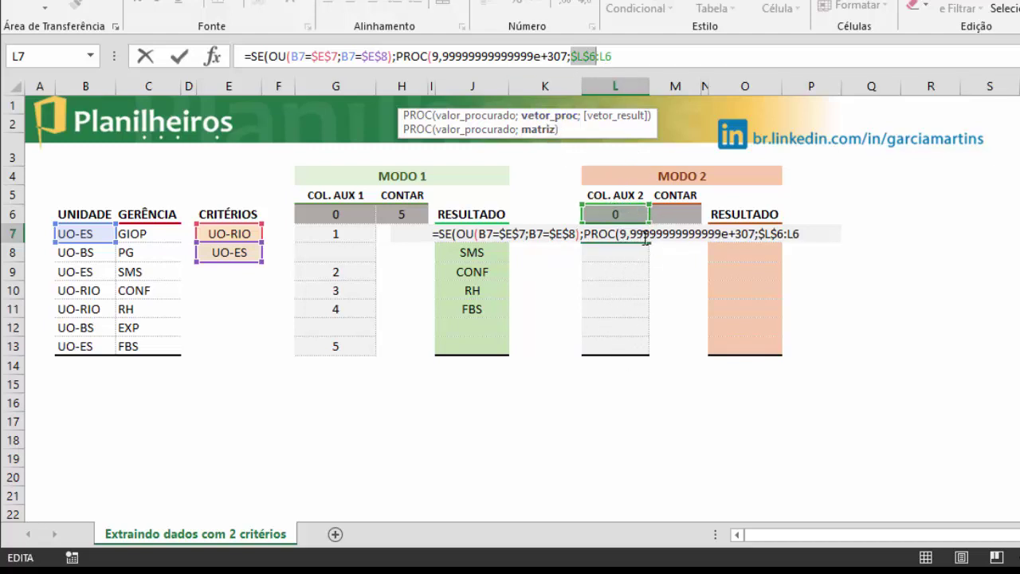
click(671, 56)
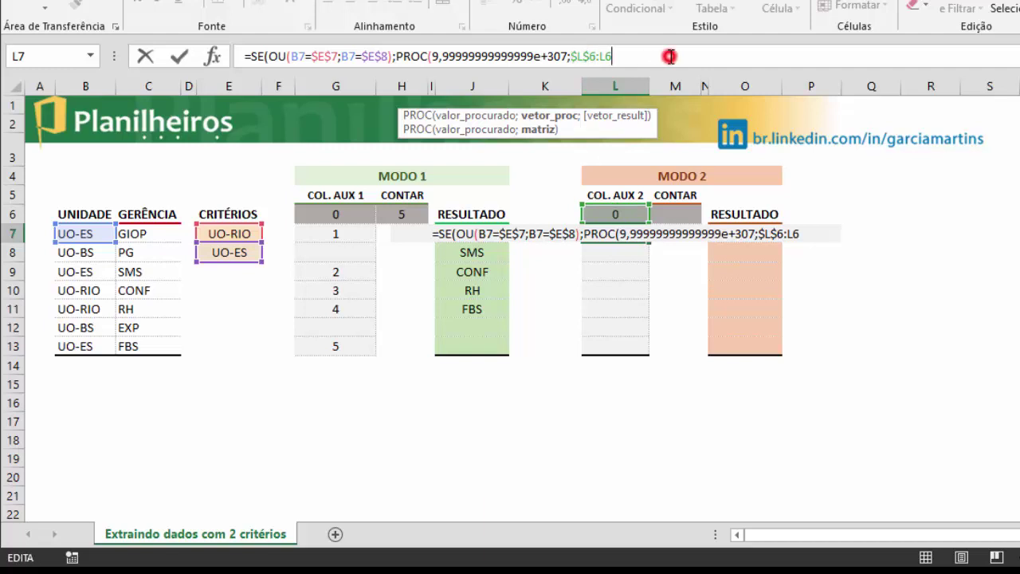
text()_)
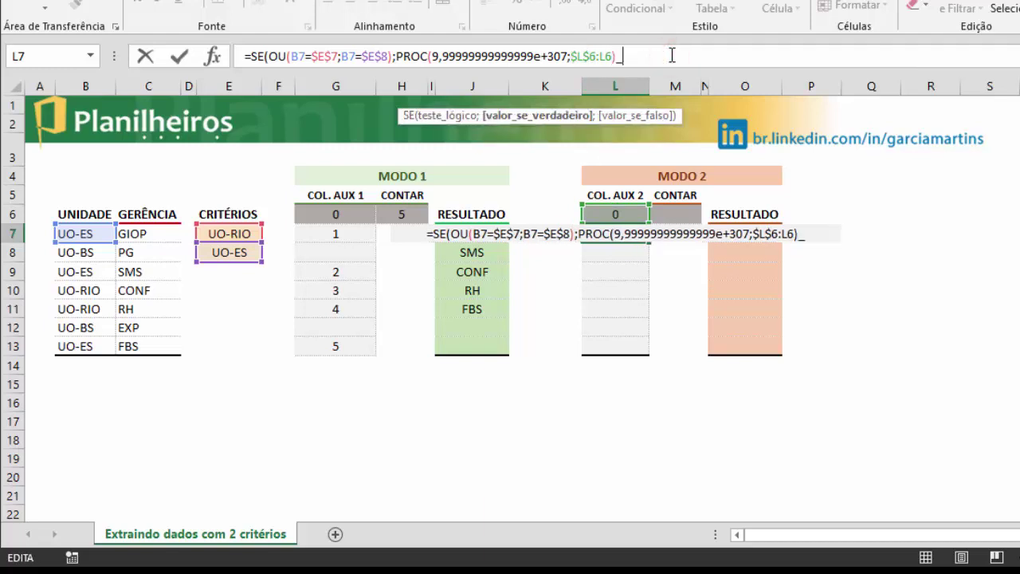
key(BackSpace)
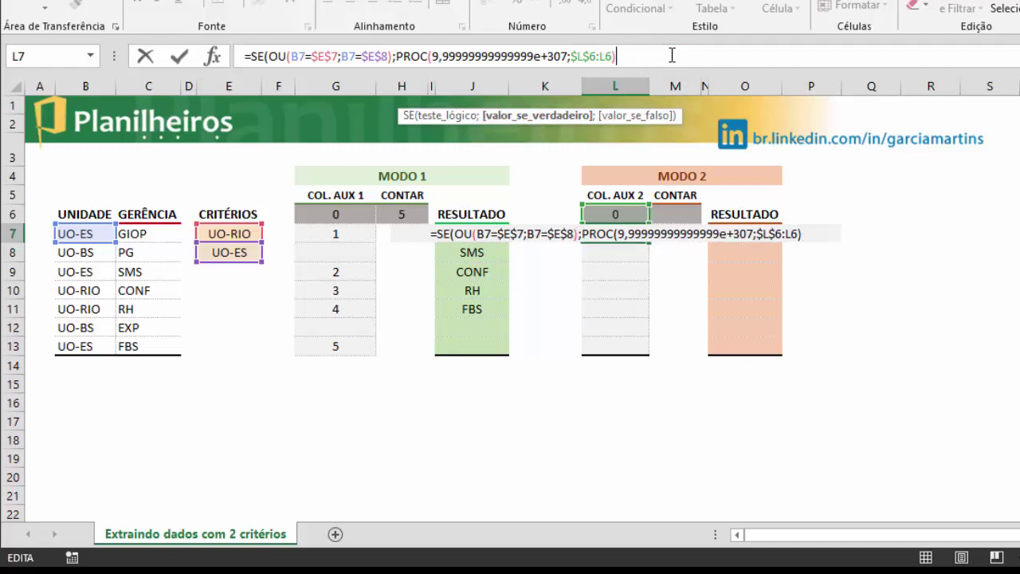
text(+)
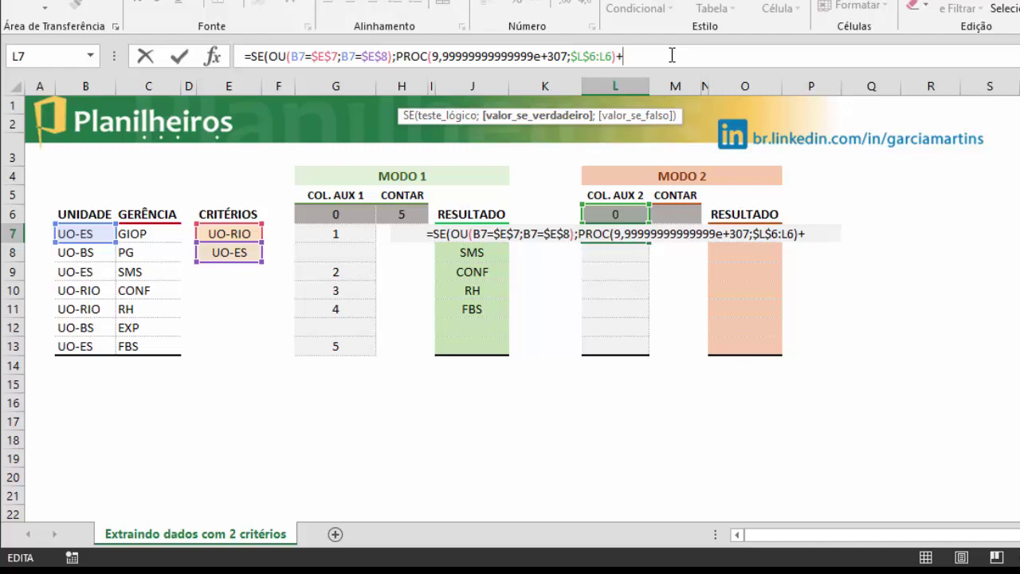
text(1)
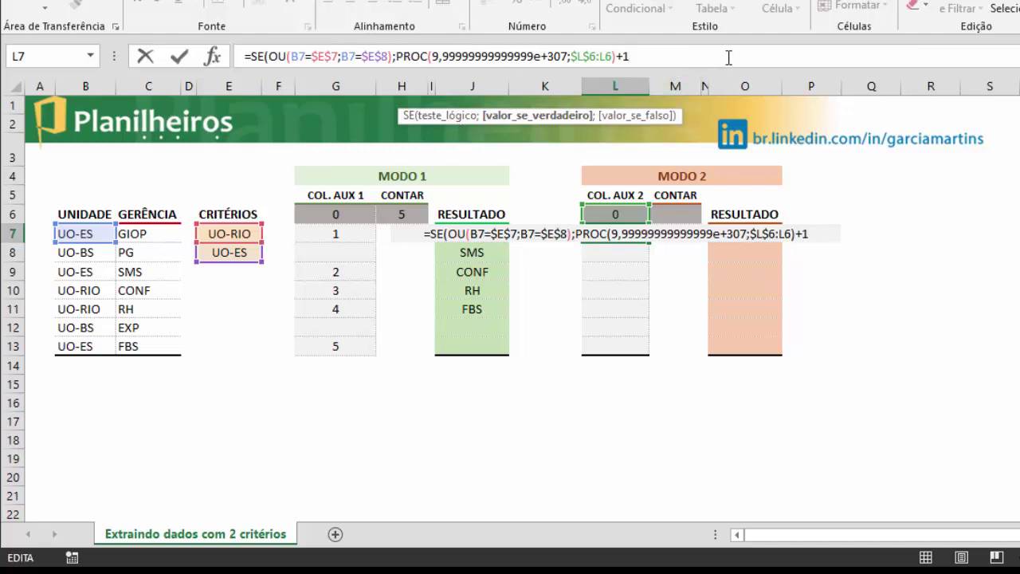
text(;)
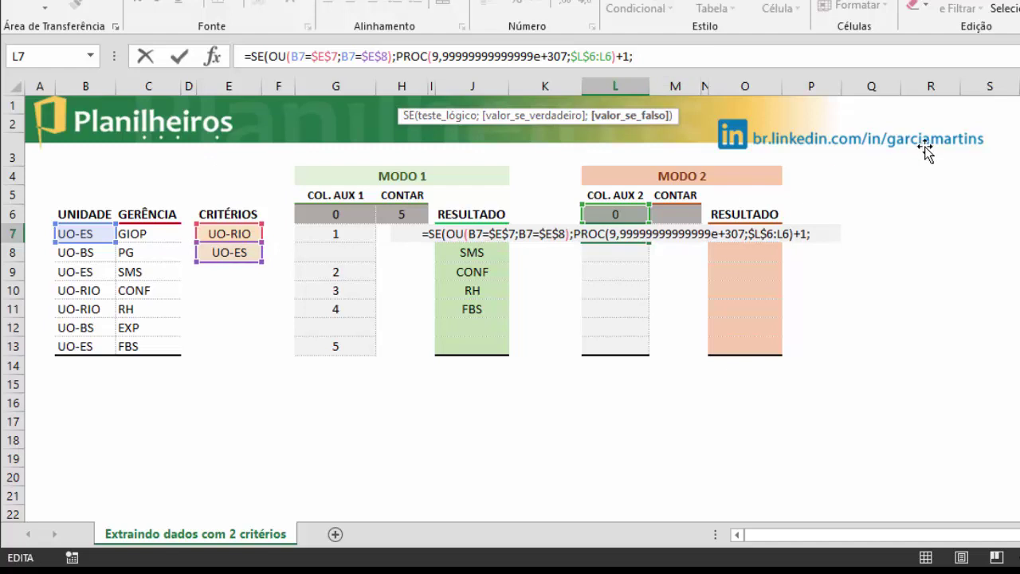
text("")
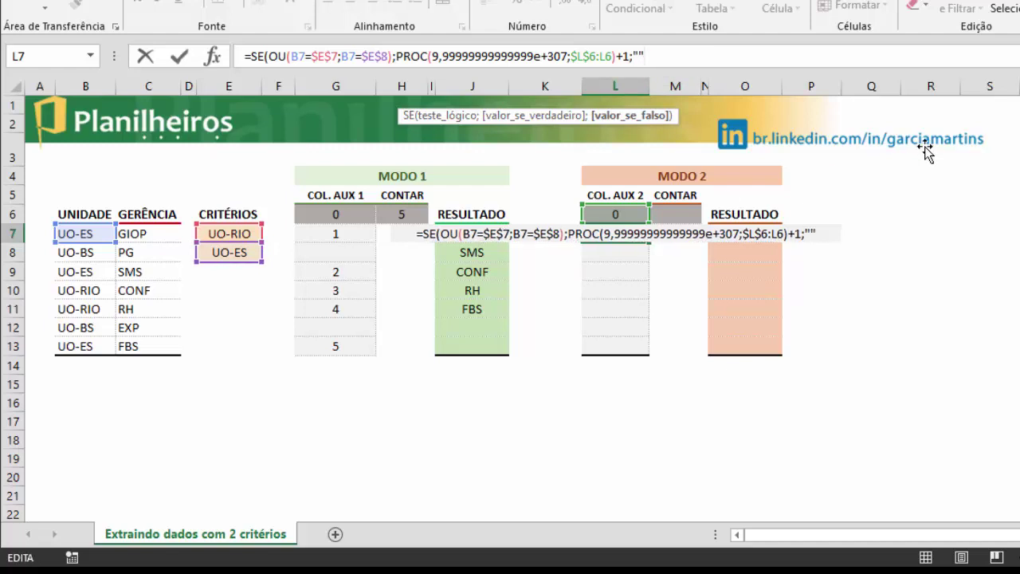
text())
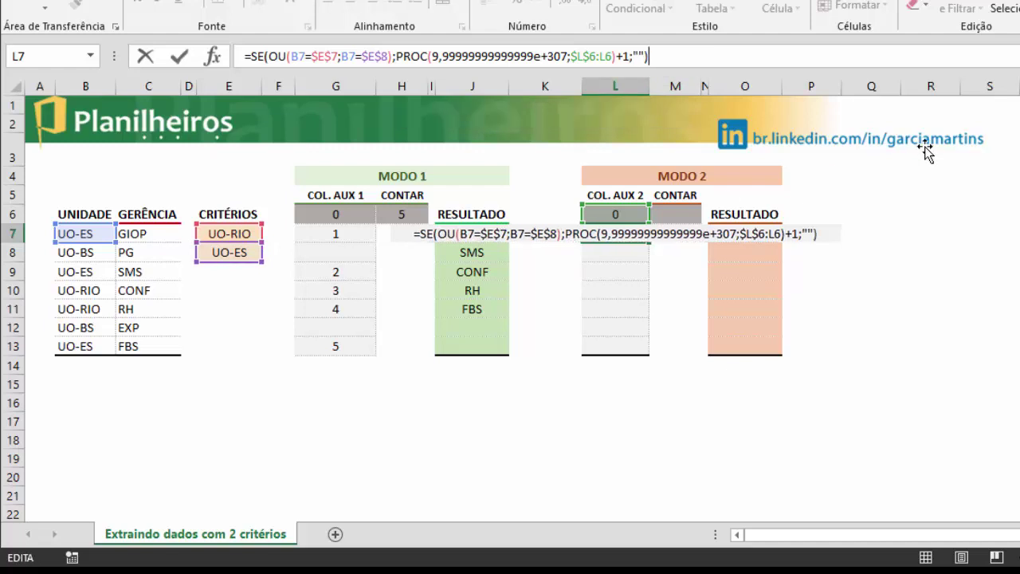
key(Return)
Step: Fill L7's formula to L13 without formatting, numbering matching rows 1 to 5
click(634, 231)
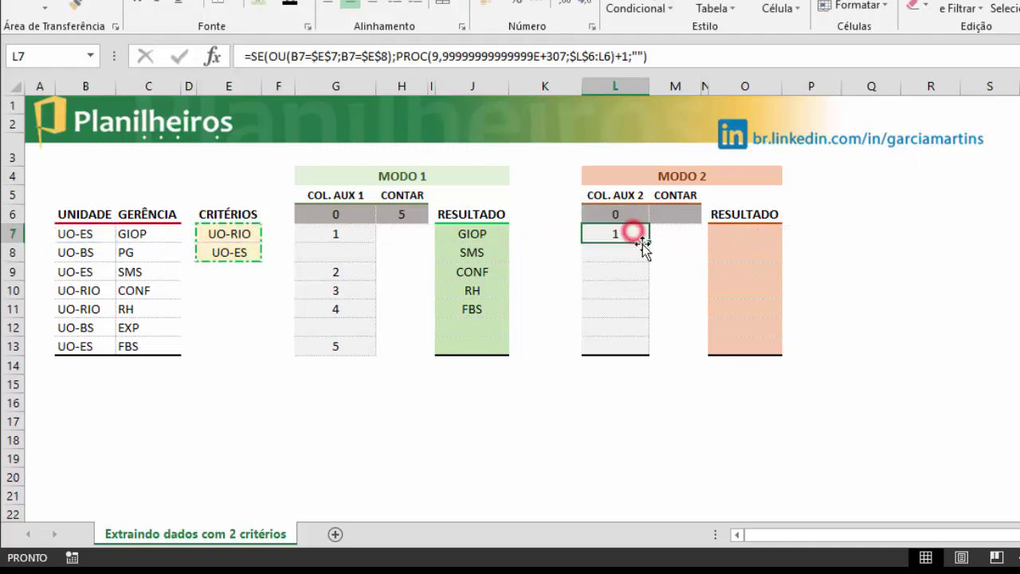
drag(650, 242, 649, 354)
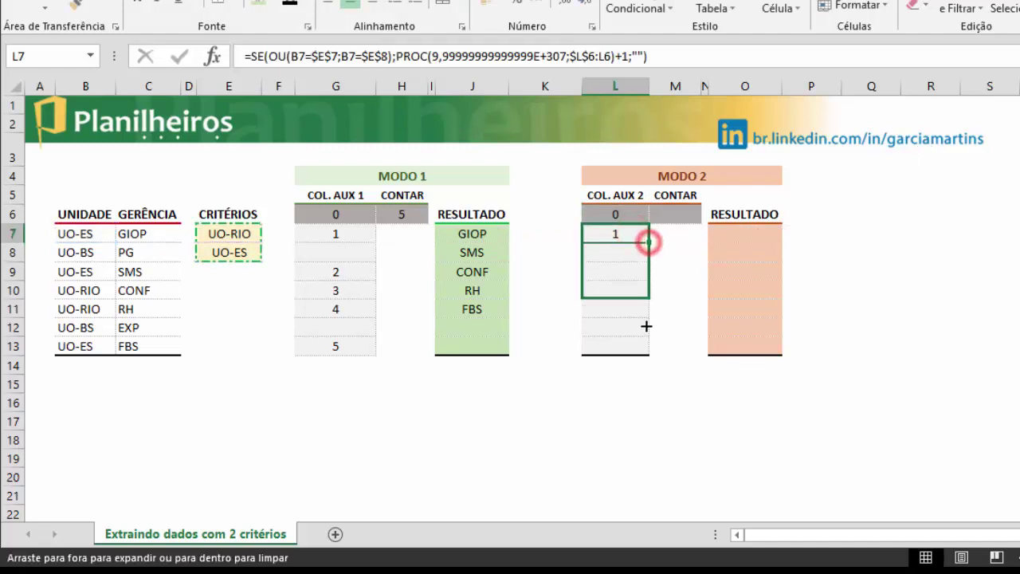
click(663, 365)
click(690, 432)
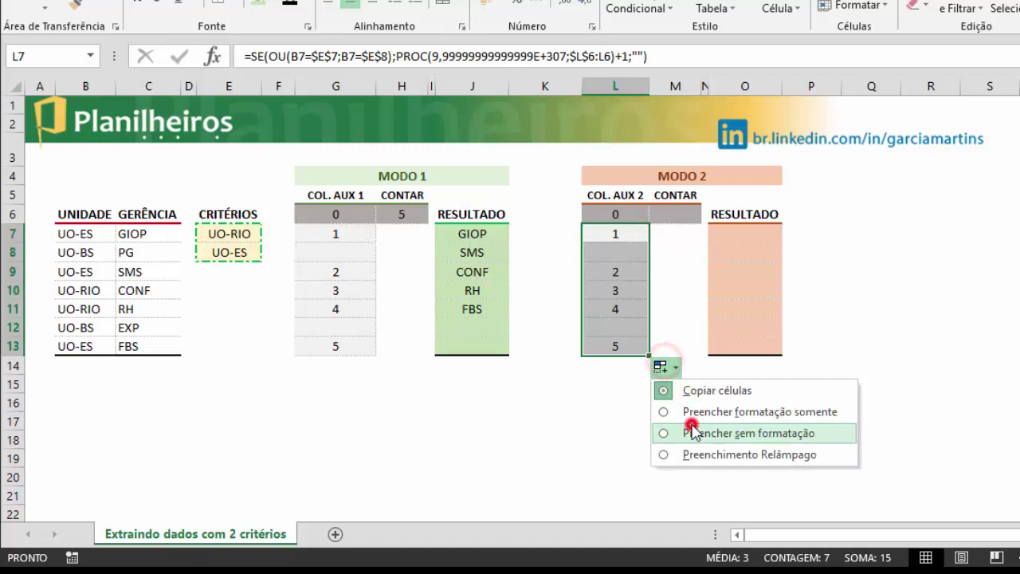
click(612, 437)
click(627, 227)
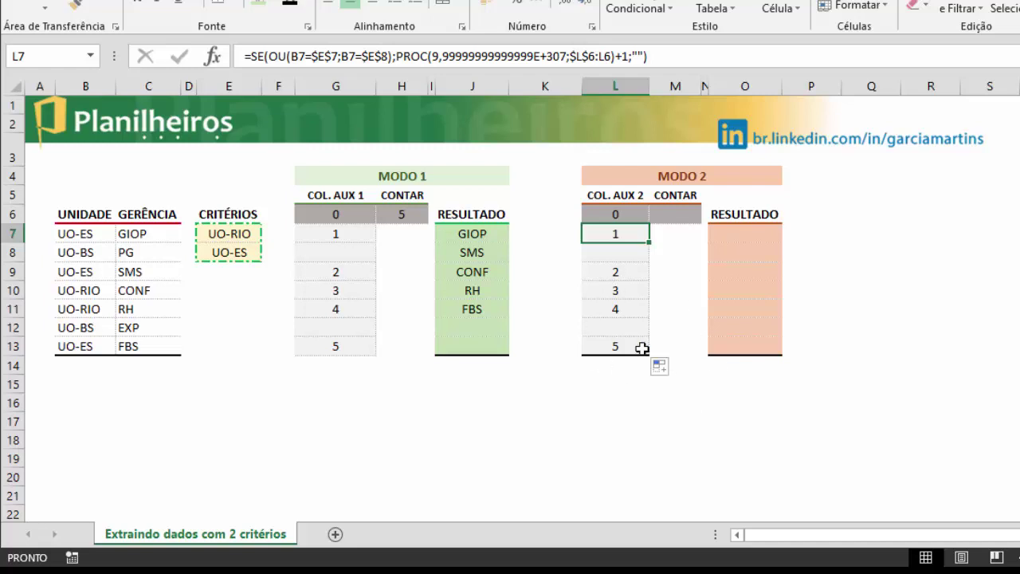
Step: Enter =MÁXIMO(L7:L13) in M6 so Modo 2's count shows 5
click(678, 213)
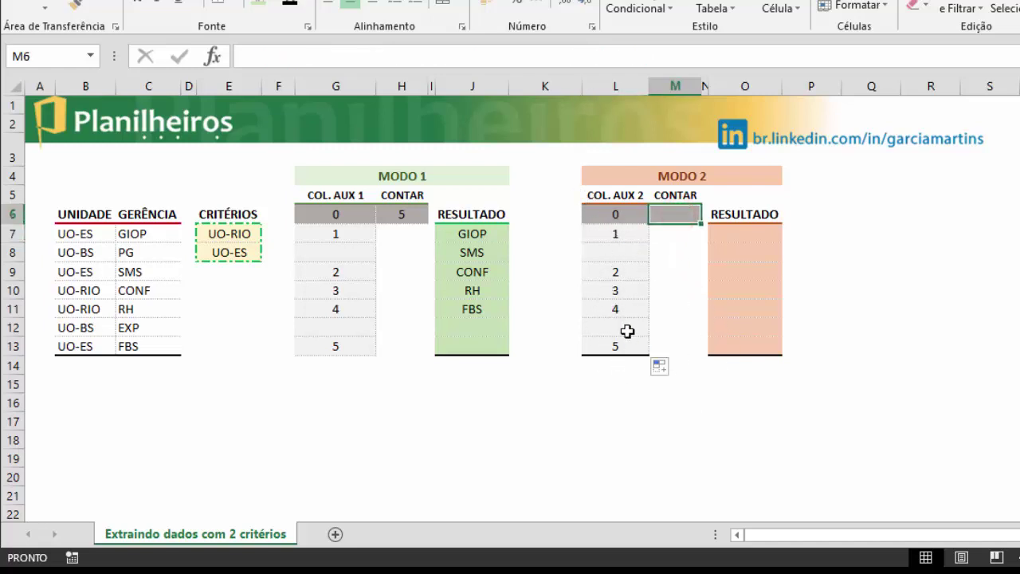
click(407, 218)
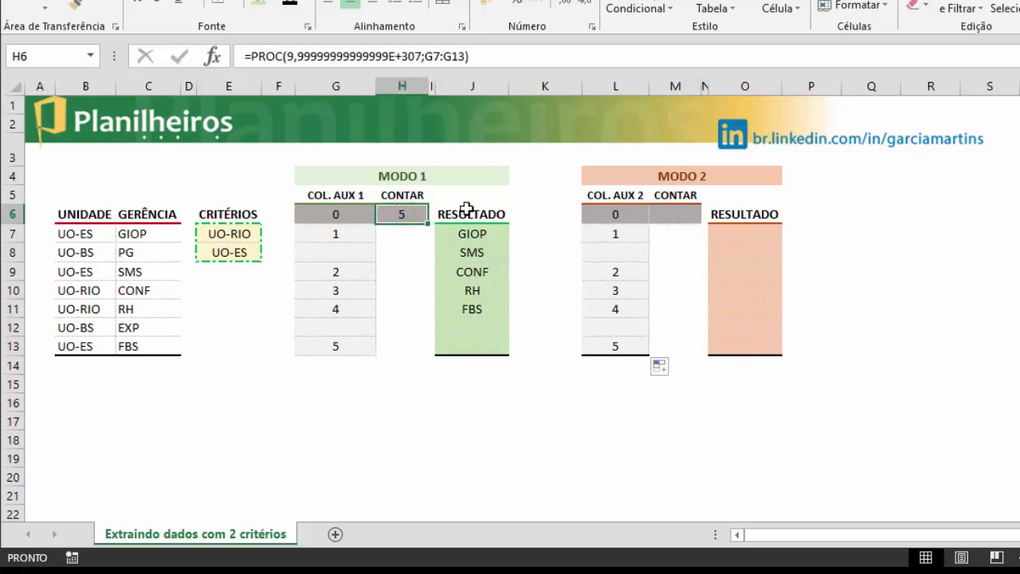
click(676, 212)
click(283, 61)
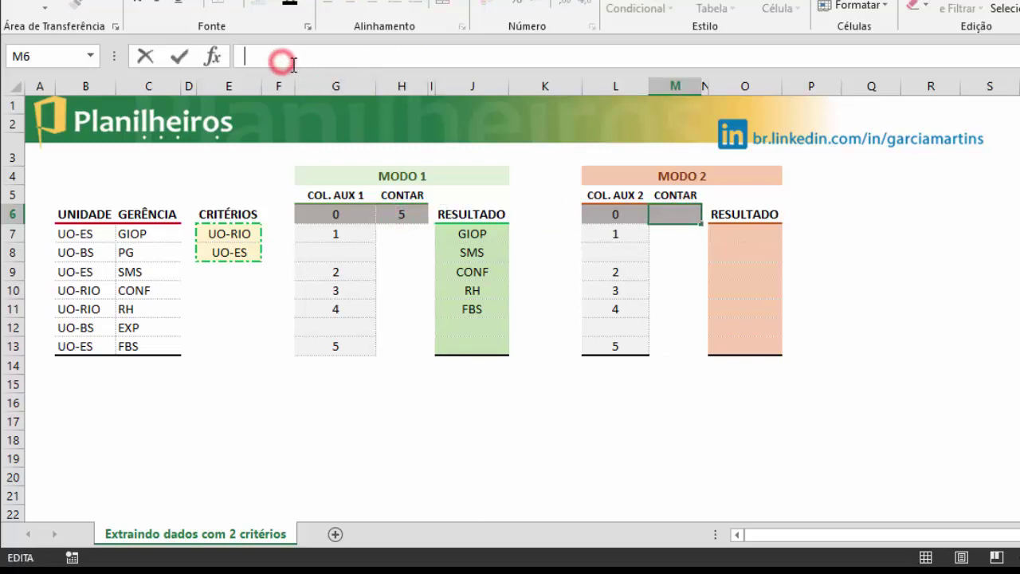
text(=máxim)
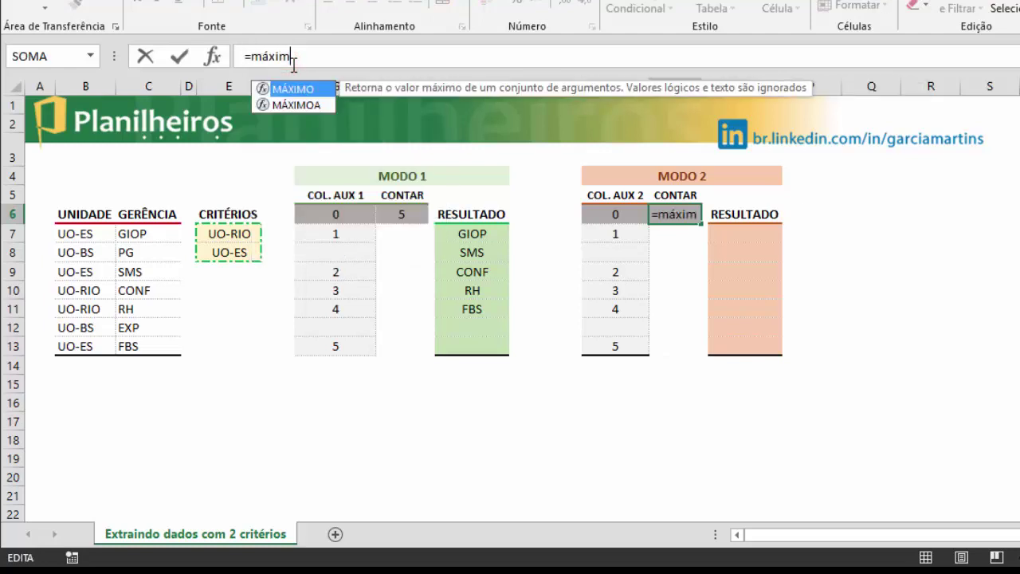
text(o)
double_click(301, 92)
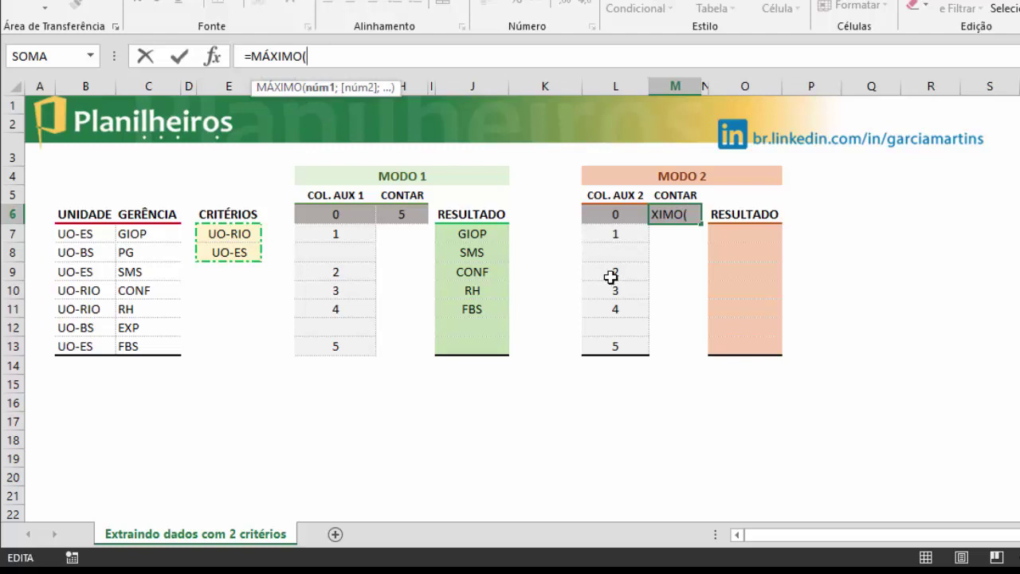
drag(601, 231, 600, 339)
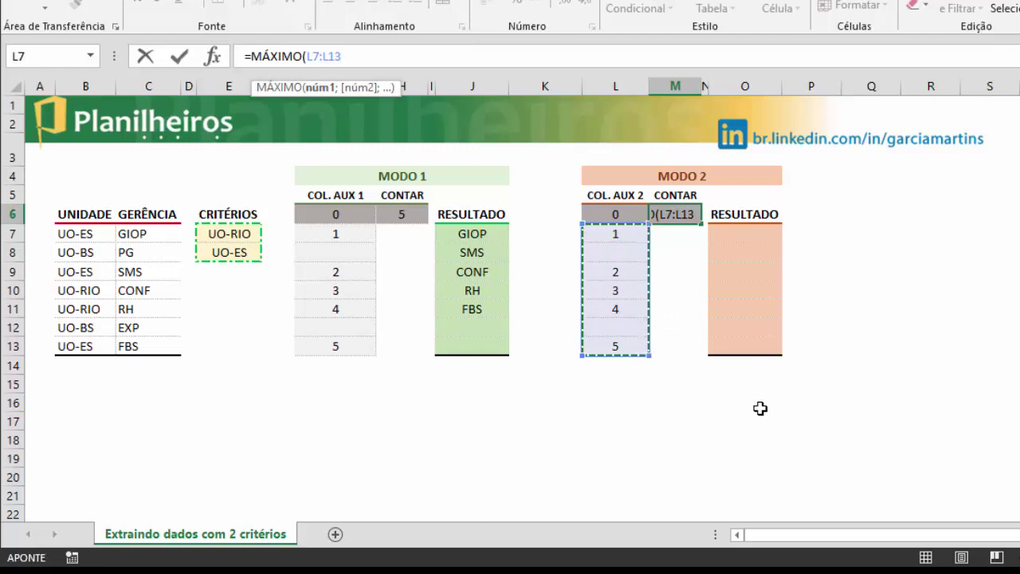
key(Return)
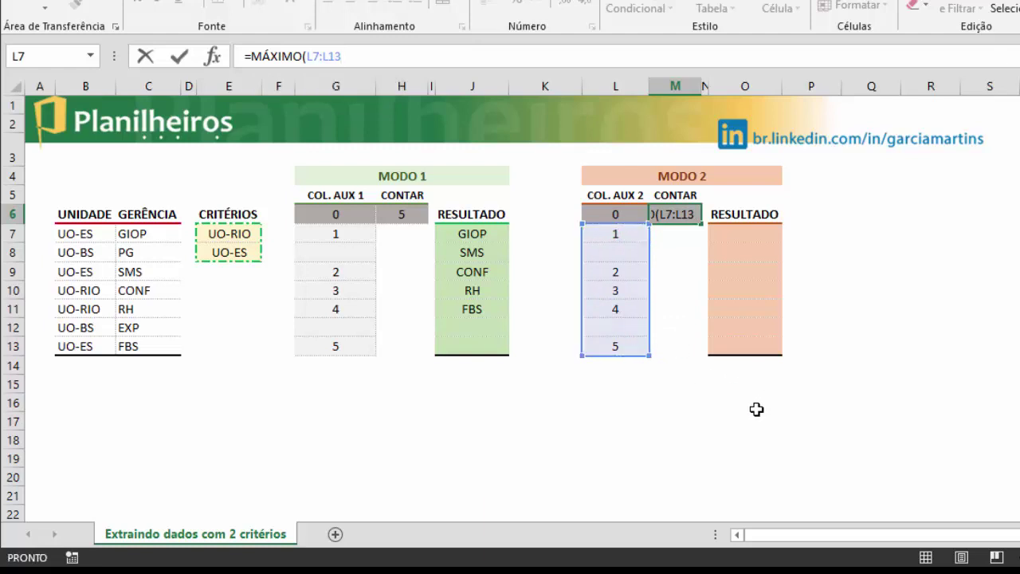
click(684, 215)
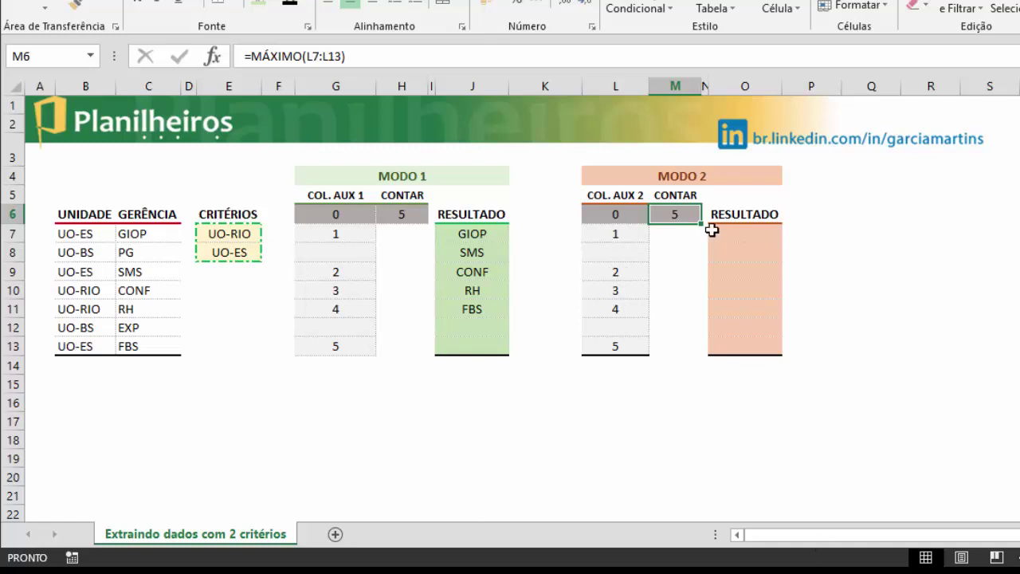
click(747, 234)
click(470, 234)
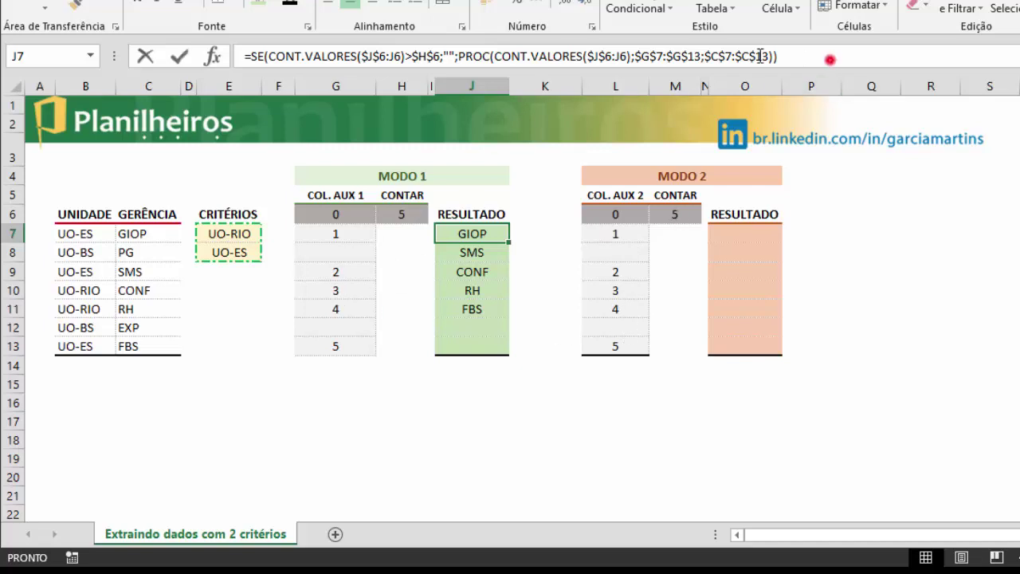
Step: Copy J7's formula into O7, retargeting it to L7:L13, M6 and O6
click(829, 56)
key(End)
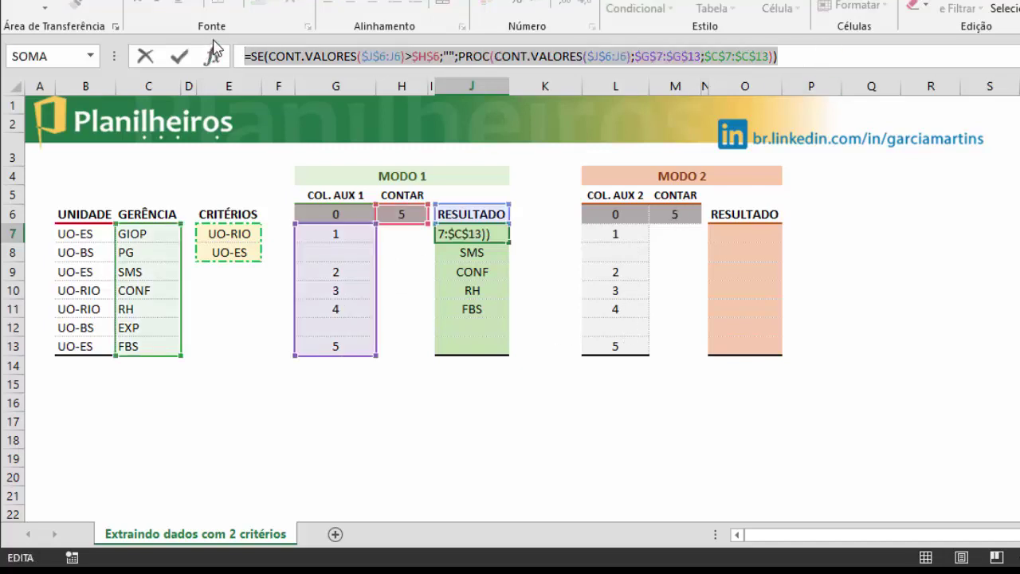
key(ctrl+Return)
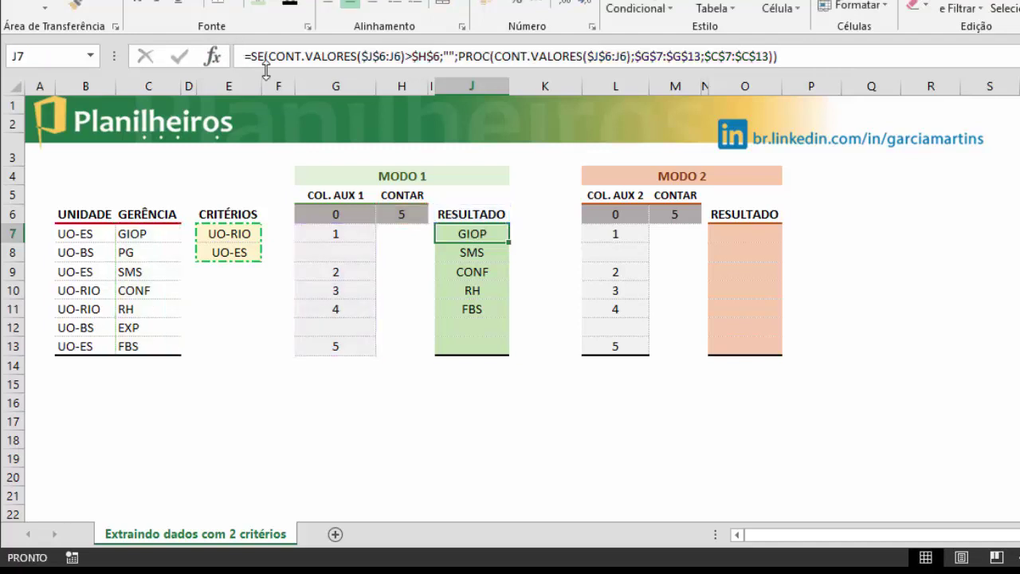
click(739, 229)
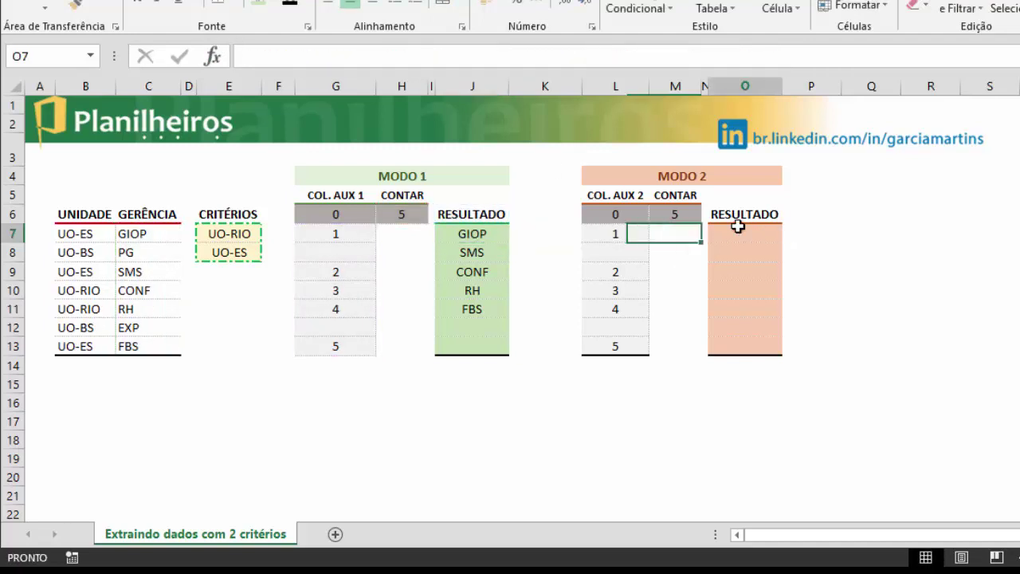
click(319, 56)
text(=SE(CONT.VALORES($J$6:J6)>$H$6;"";PROC(CONT.VALORES($J$6:J6);$G$7:$G$13;$C$7:$C$13)))
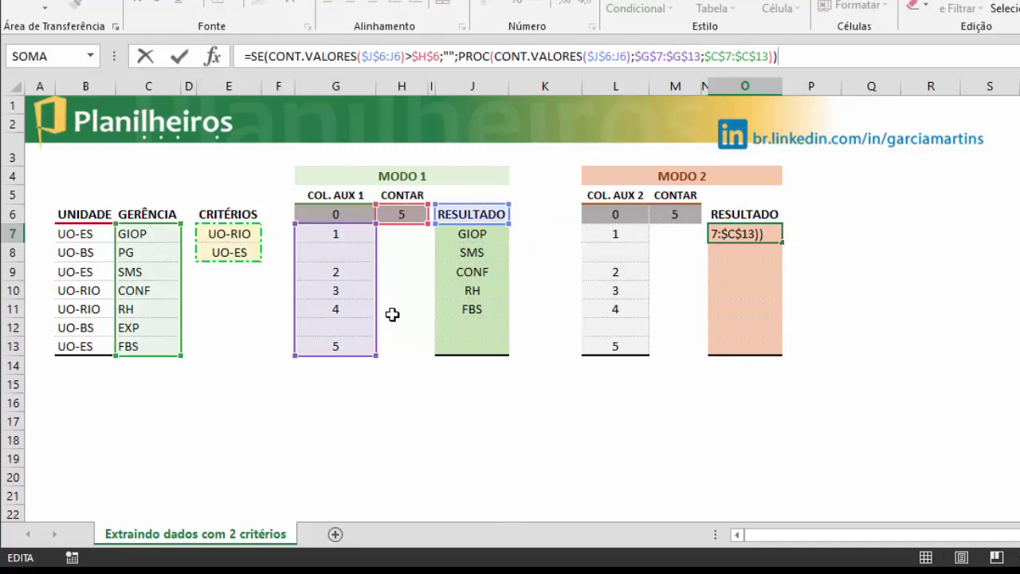
mouse_move(375, 283)
mouse_down()
mouse_move(623, 309)
mouse_move(625, 294)
mouse_up()
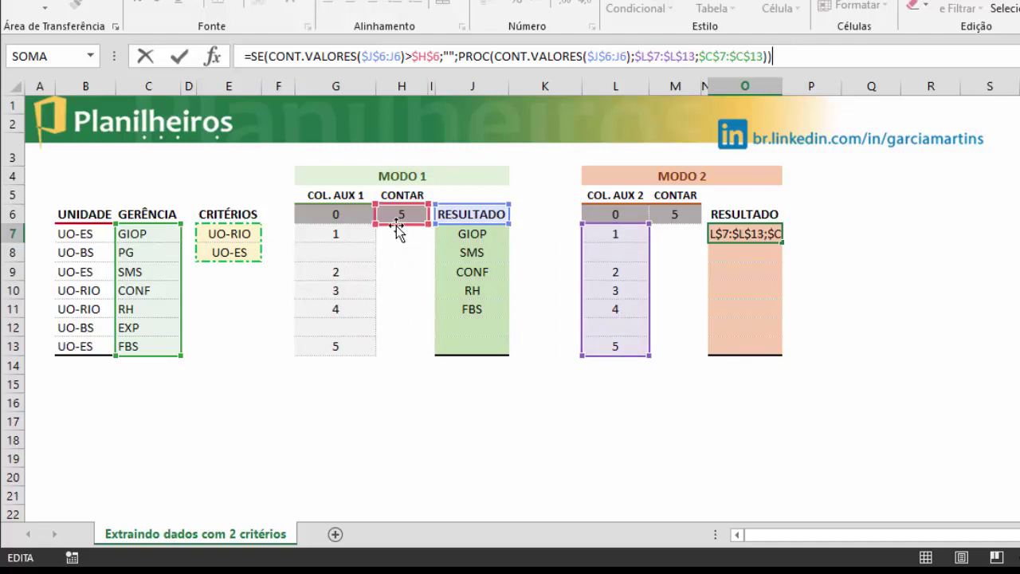
drag(397, 230, 670, 224)
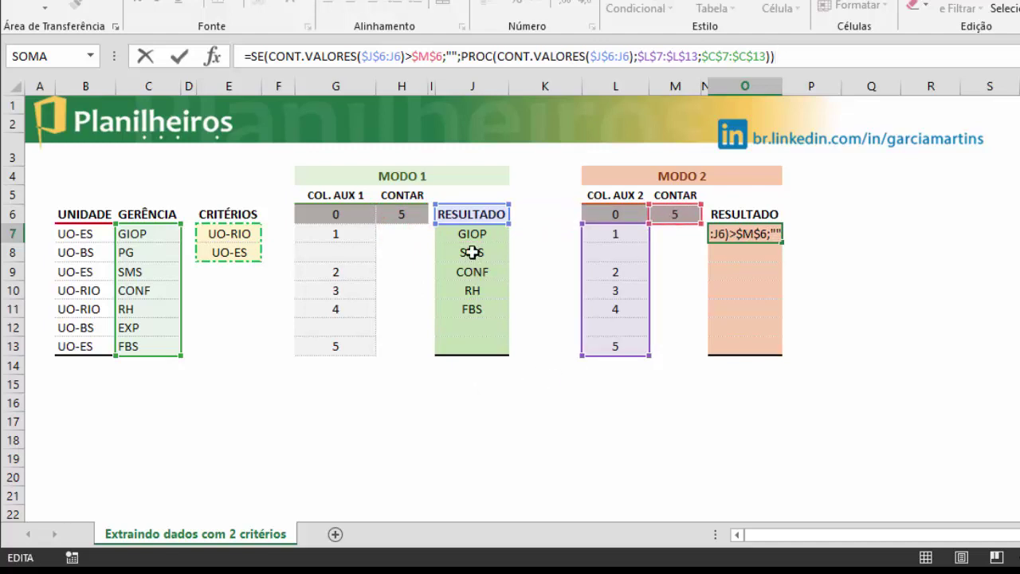
drag(471, 225, 743, 224)
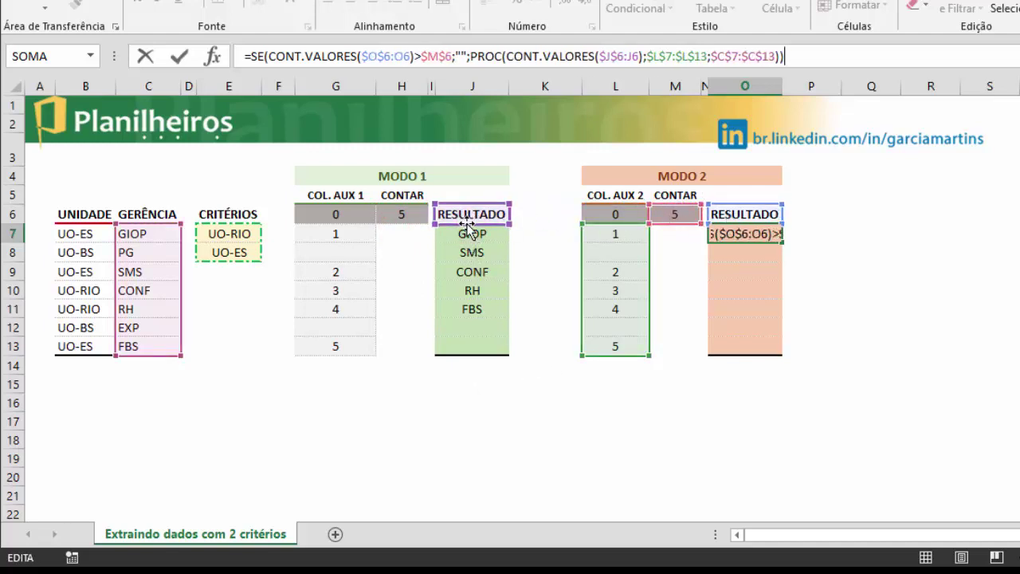
drag(472, 225, 744, 224)
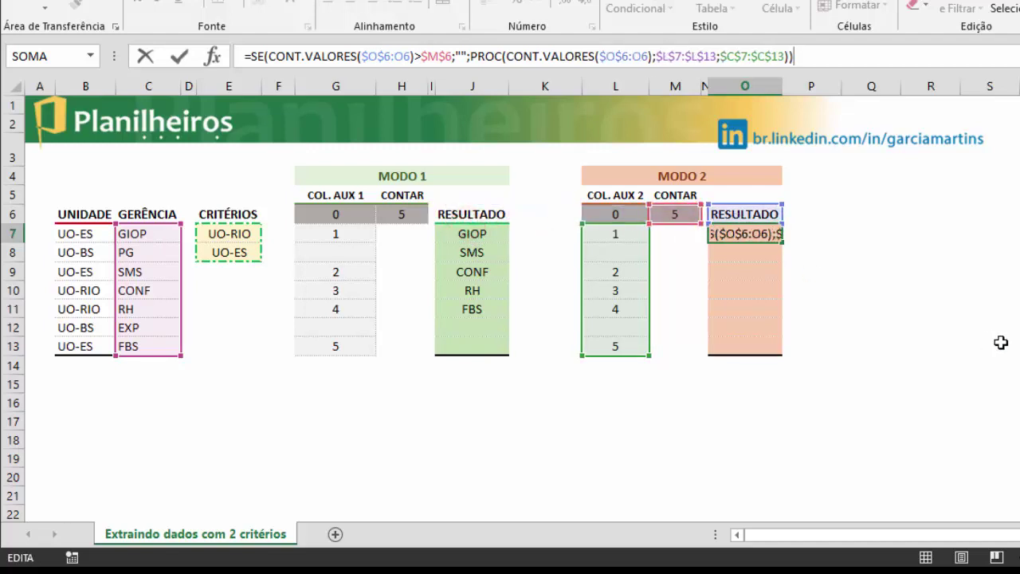
key(Return)
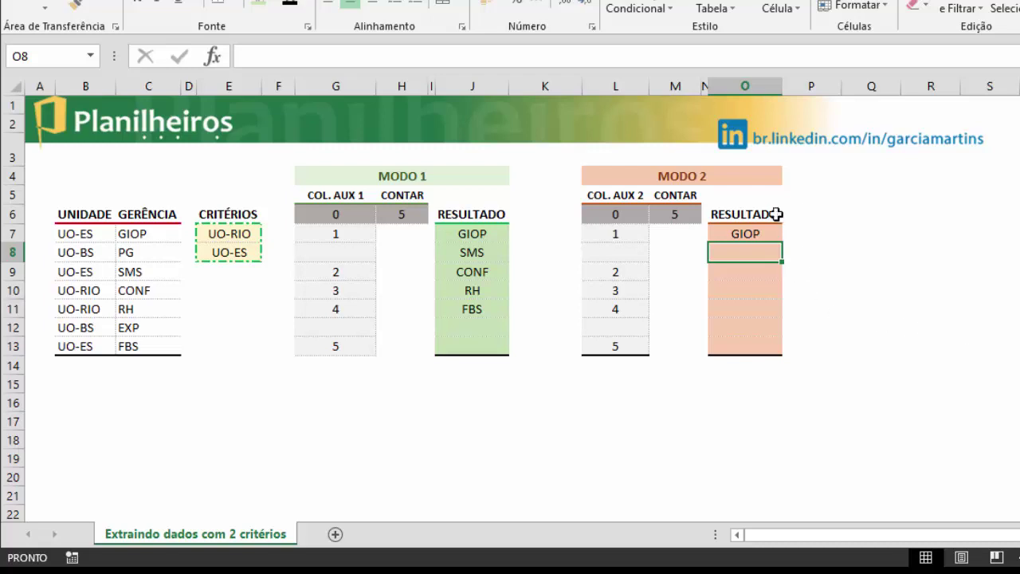
Step: Fill O7 to O13 without formatting, listing GIOP, SMS, CONF, RH and FBS
click(779, 233)
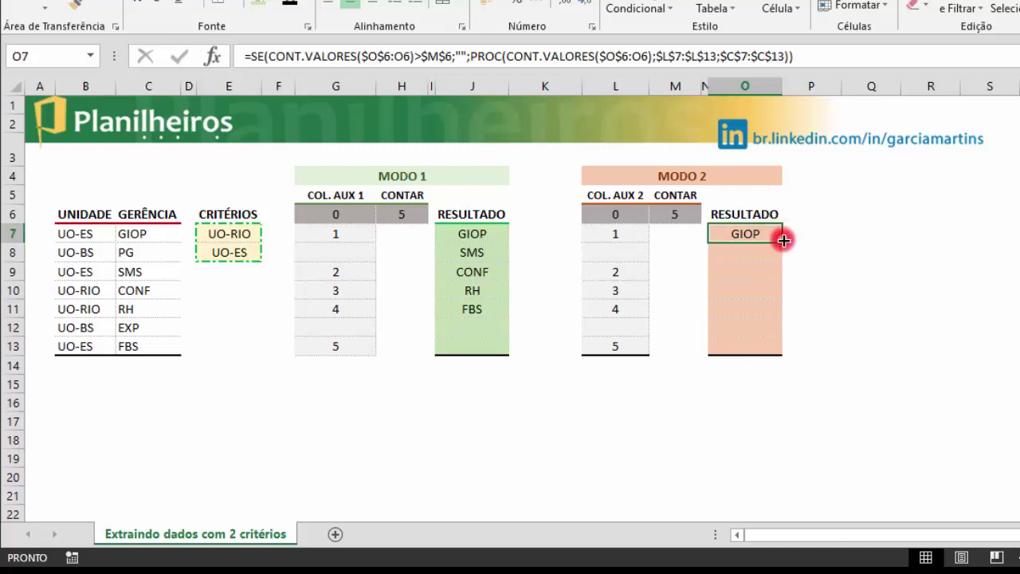
drag(783, 240, 776, 351)
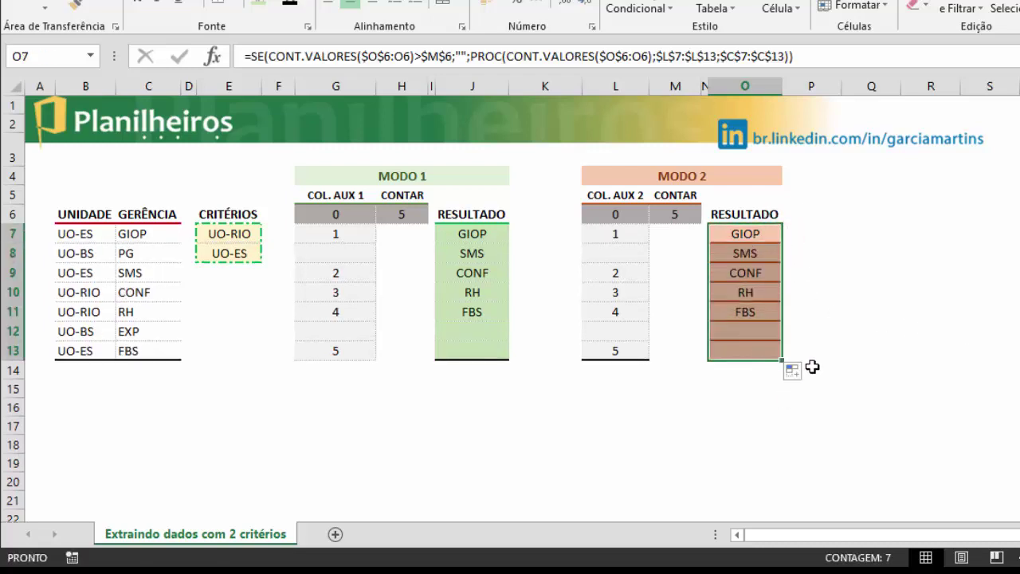
click(794, 371)
click(821, 438)
click(705, 440)
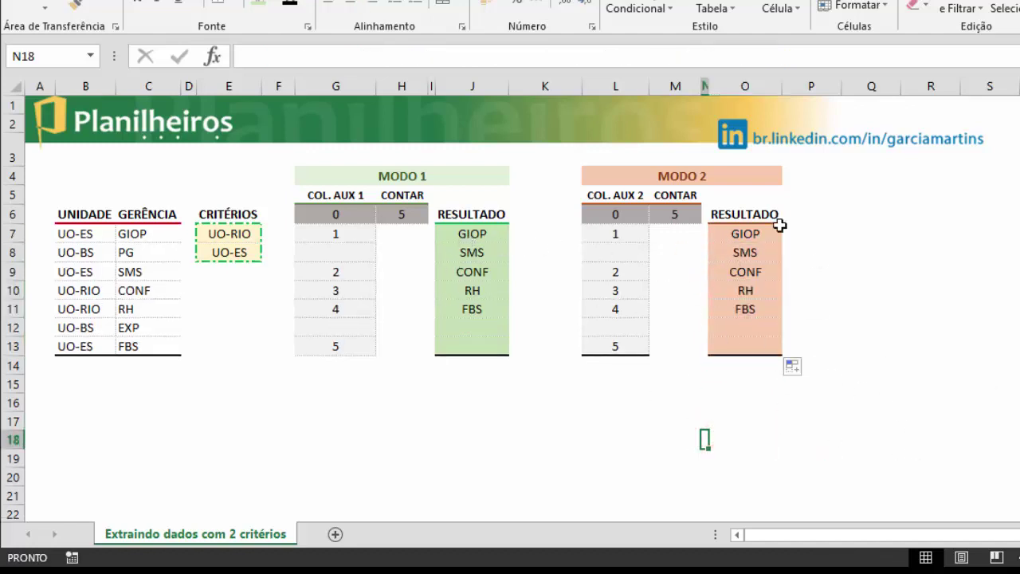
Step: Inspect the COL. AUX 2 formulas in L8, L10 and L11
click(629, 251)
click(612, 289)
click(611, 308)
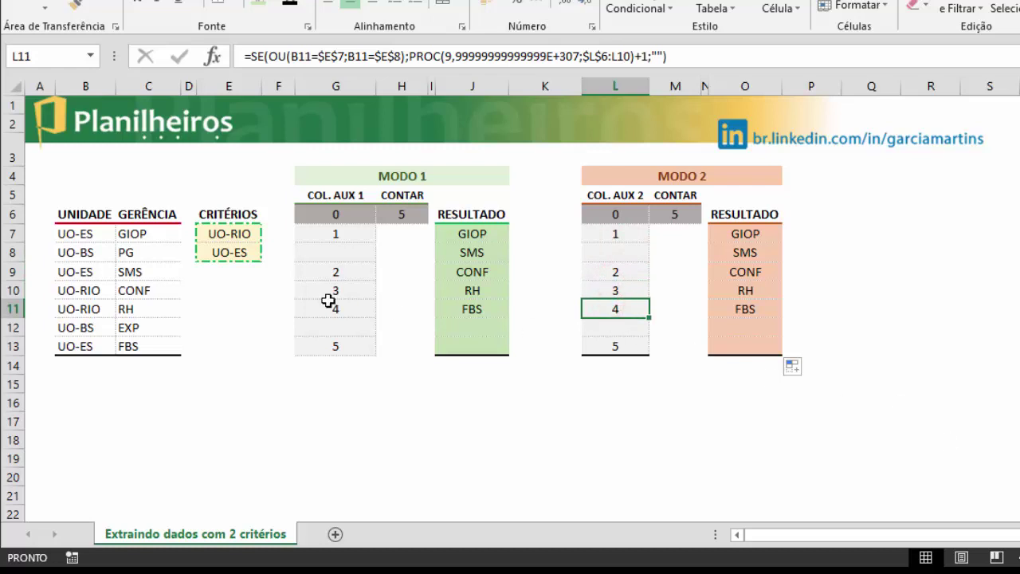
Step: Set the criteria to UO-BS in E7 and UO-RIO in E8
click(220, 233)
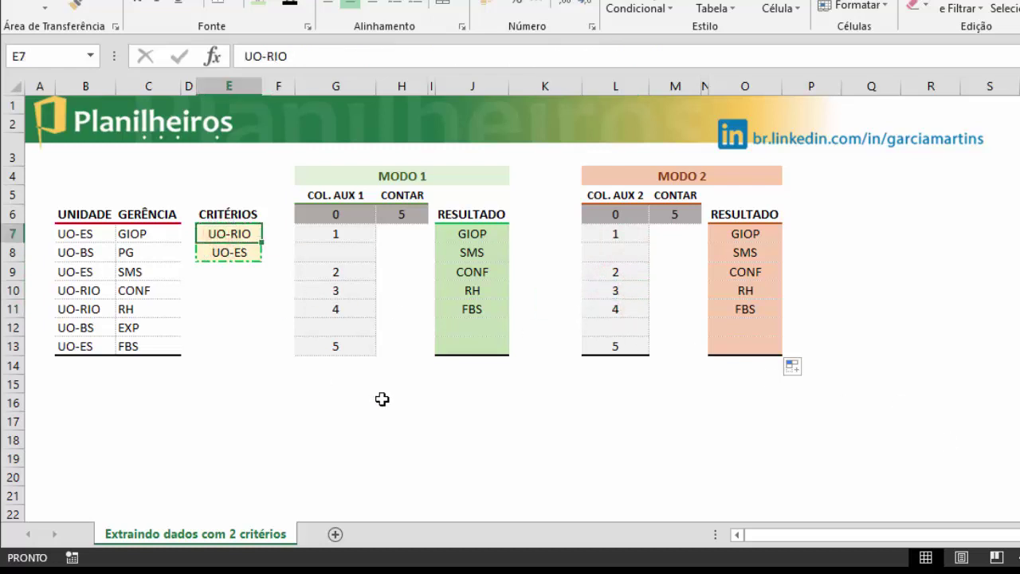
text(UO-ES)
key(BackSpace)
key(BackSpace)
text(BS)
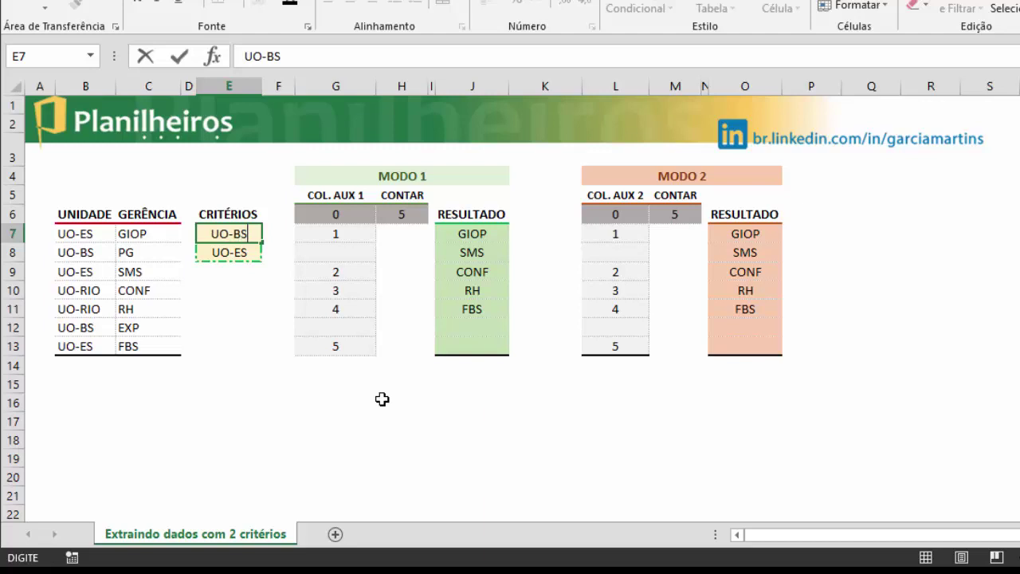
key(Return)
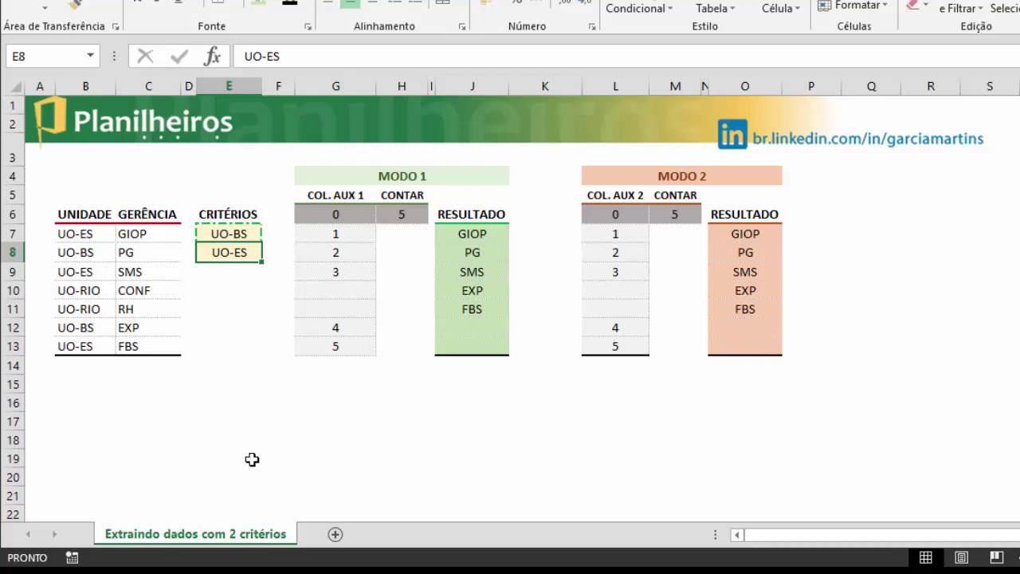
text(UO-RIO)
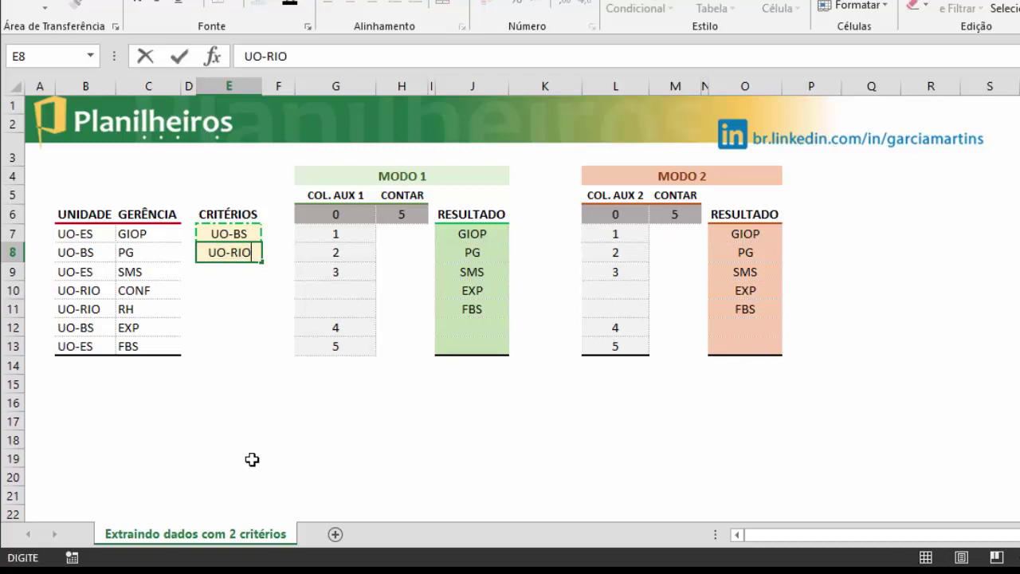
key(Return)
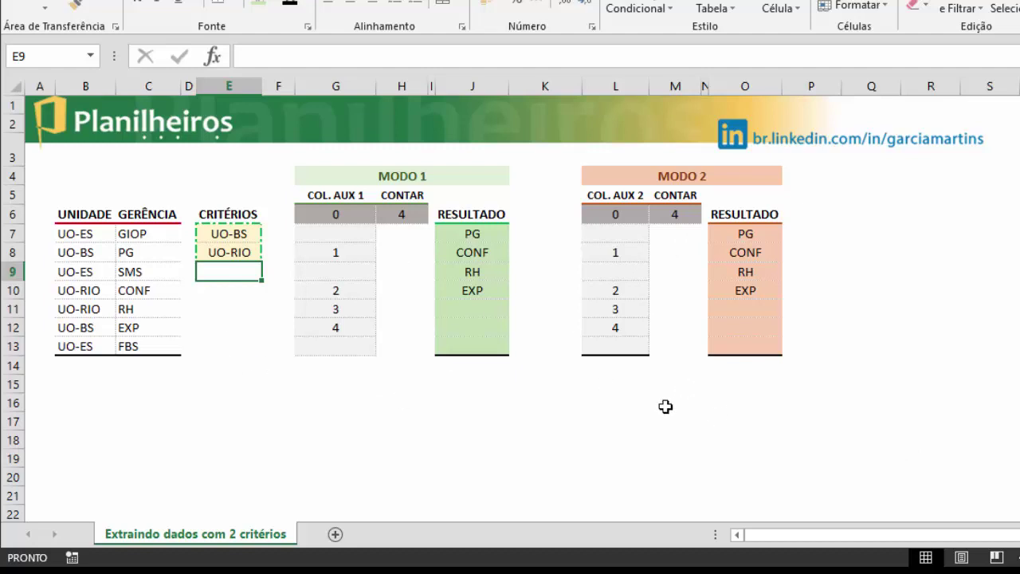
click(422, 400)
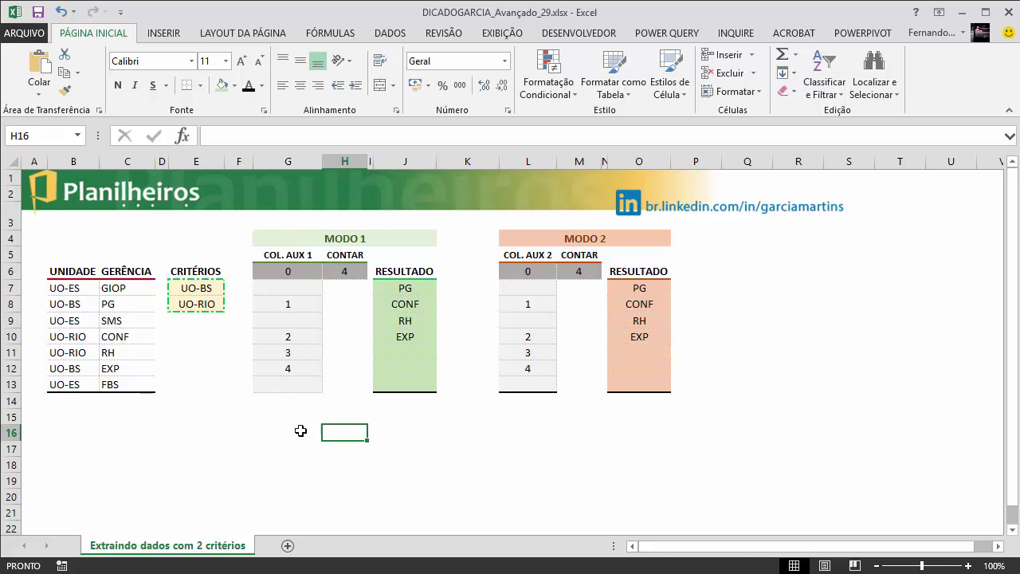
drag(398, 288, 405, 385)
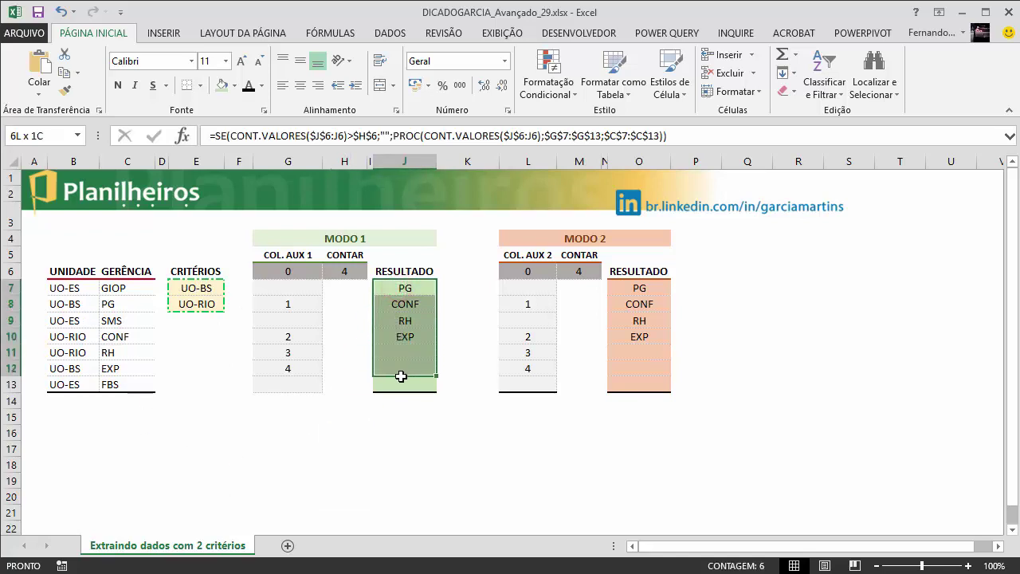
drag(120, 283, 127, 384)
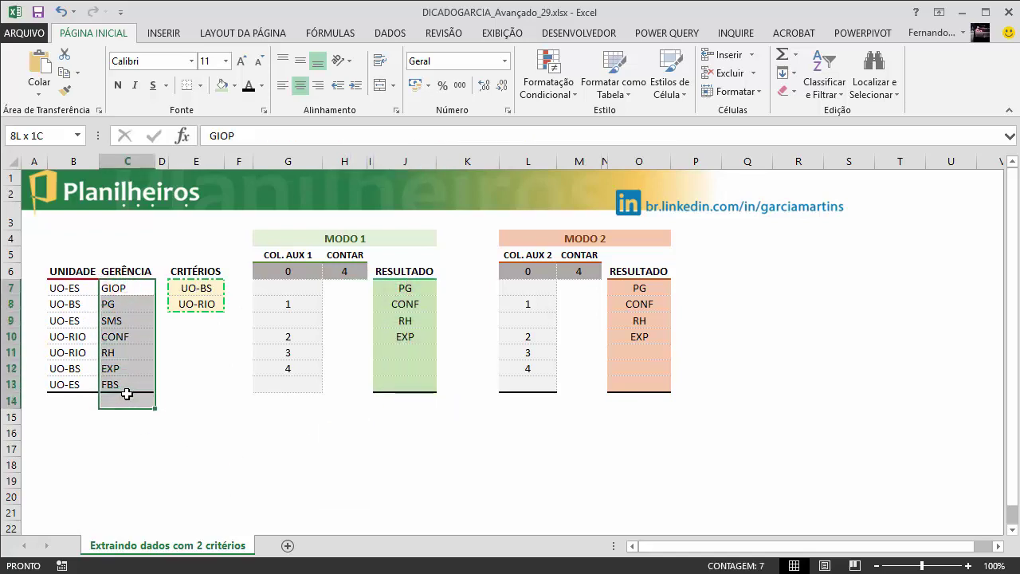